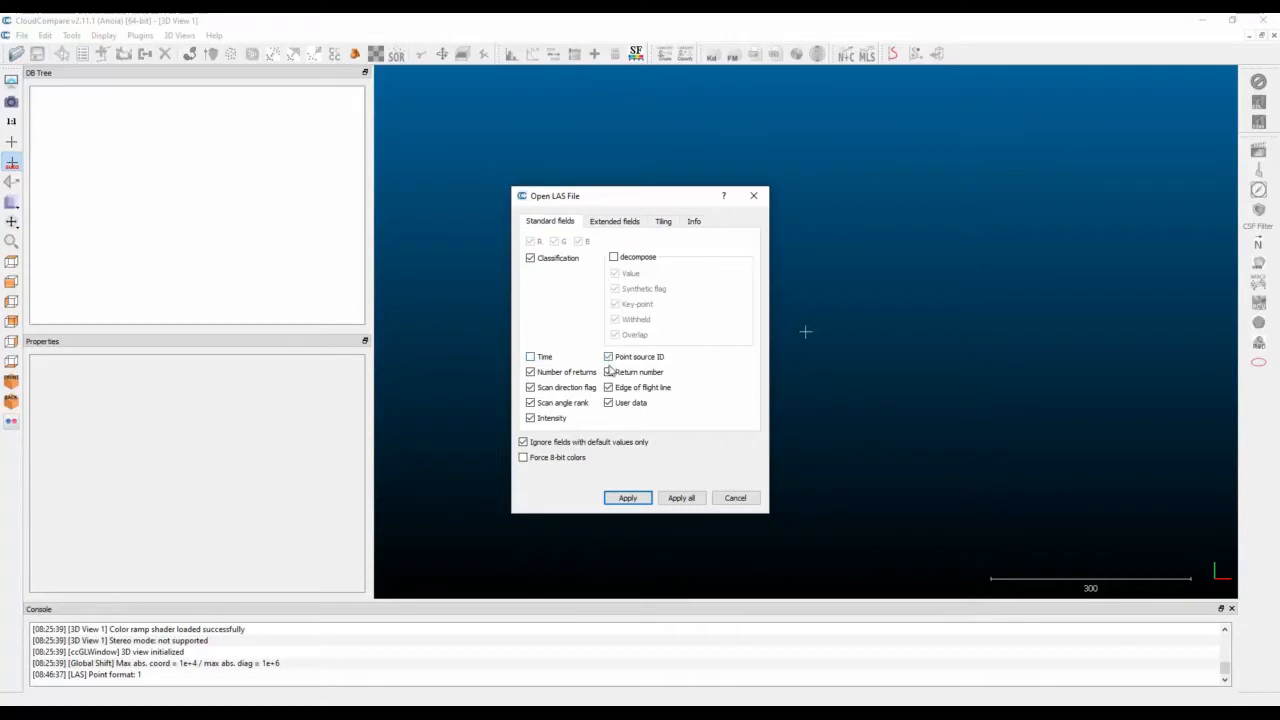
Load all the LAS files with the chosen standard fields and apply the suggested global shift to every file.
left_click(609, 372)
left_click(550, 406)
left_click(683, 498)
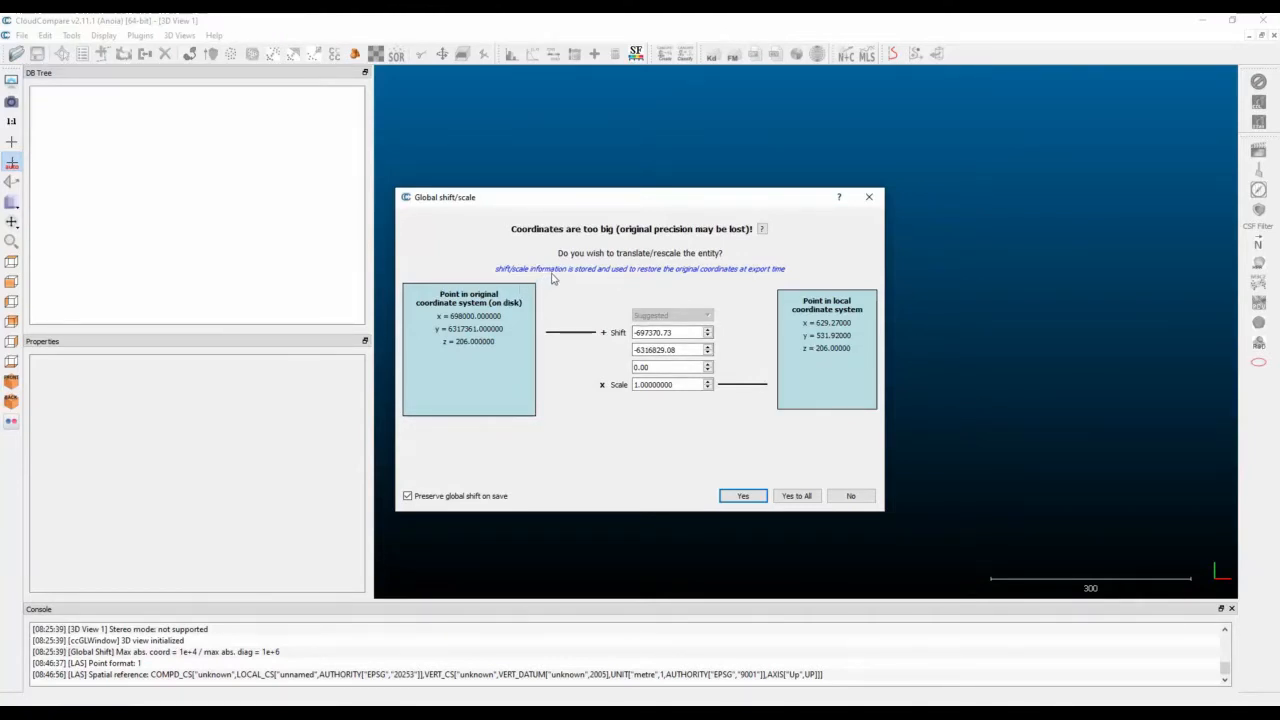
left_click(805, 495)
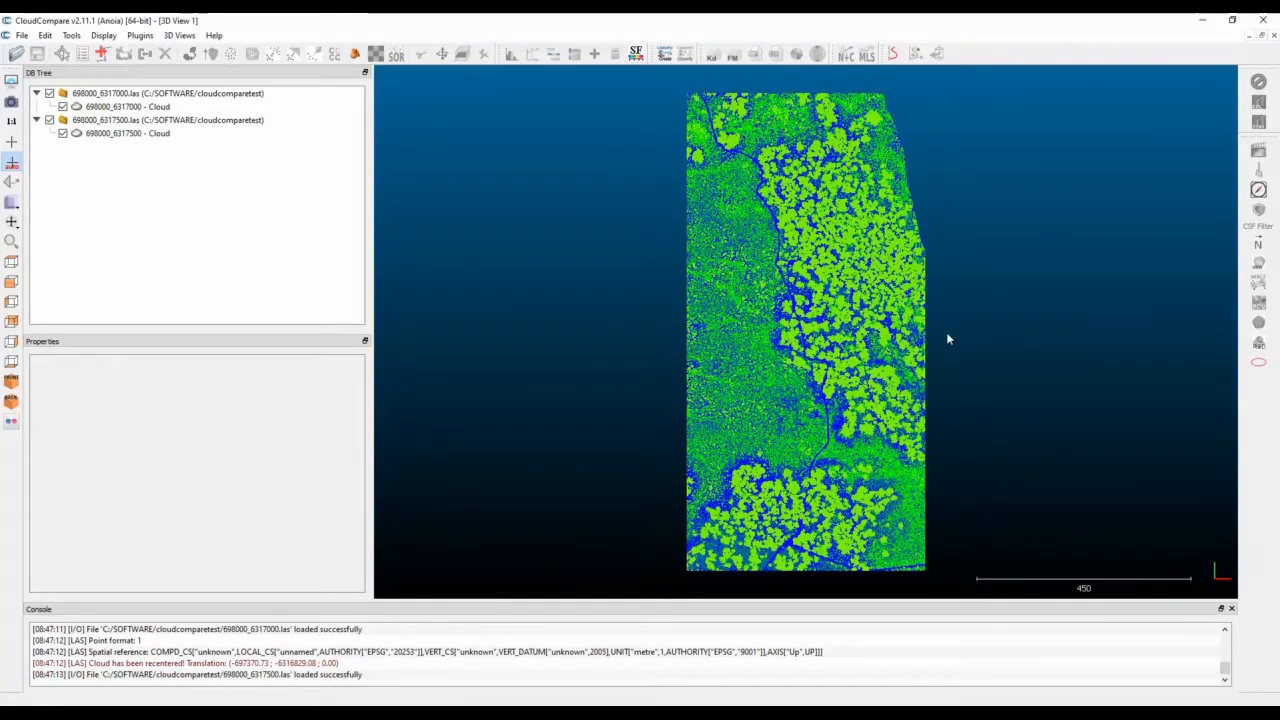
Examine the two loaded point clouds from oblique angles and at closer range.
scroll(802, 388, "up", 2)
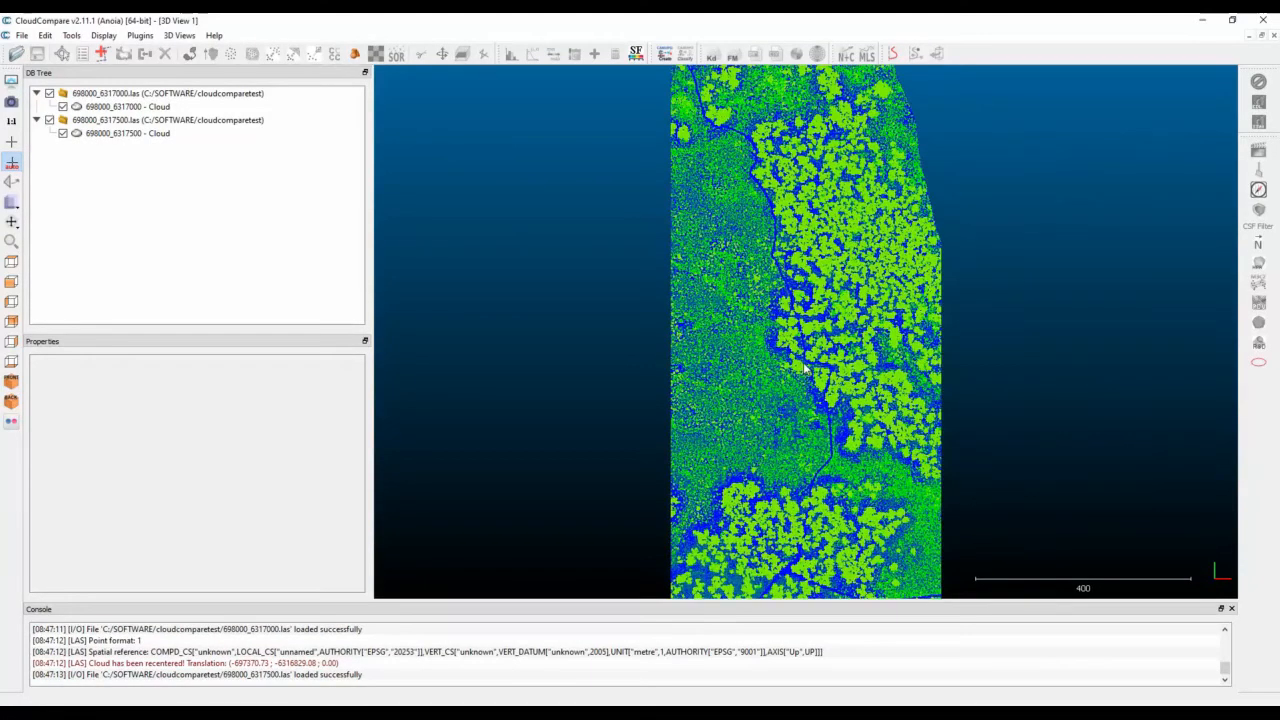
left_click_drag(802, 388, 802, 127)
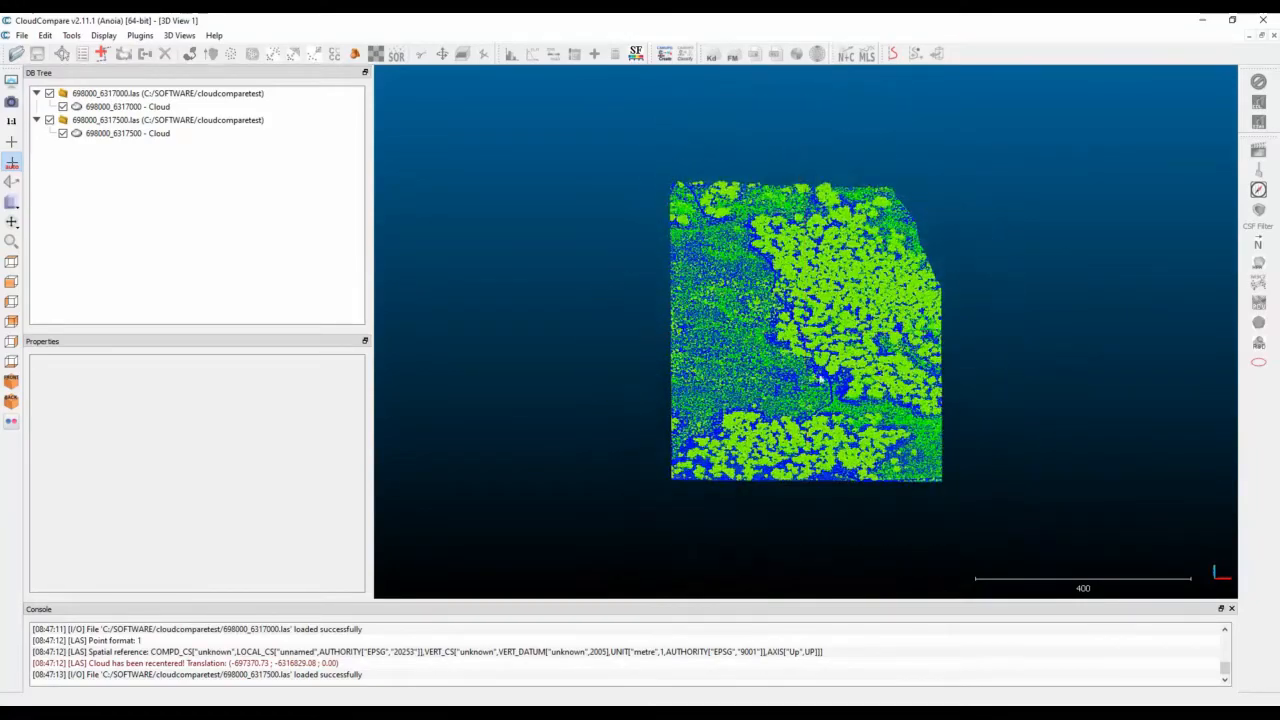
scroll(820, 380, "up", 5)
left_click_drag(806, 388, 802, 298)
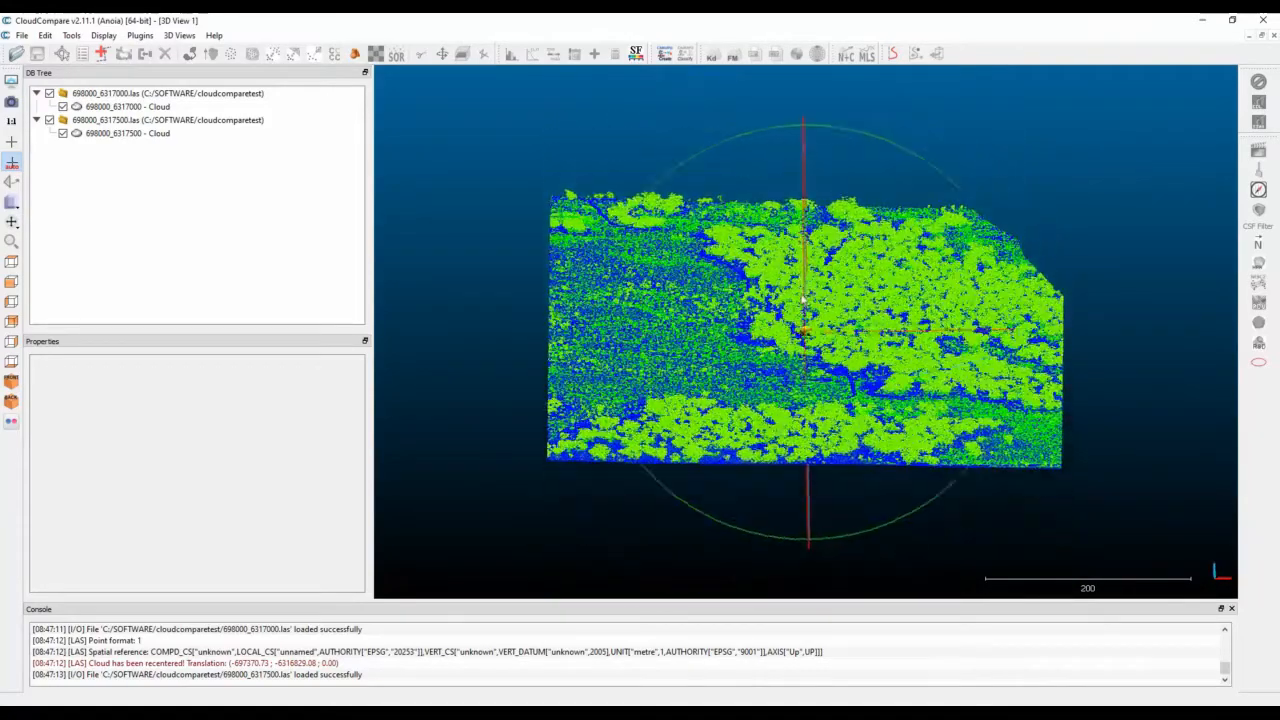
scroll(826, 357, "up", 5)
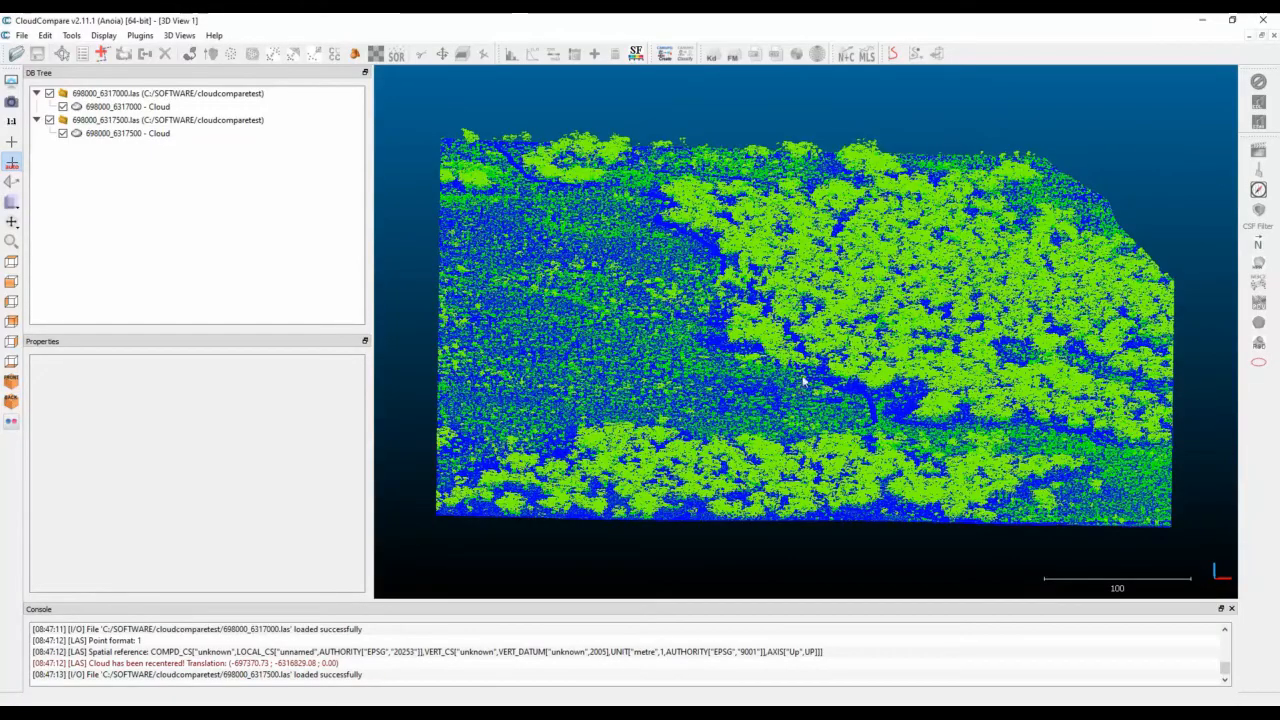
left_click_drag(812, 350, 738, 391)
scroll(808, 355, "up", 6)
scroll(771, 405, "down", 3)
scroll(771, 405, "down", 2)
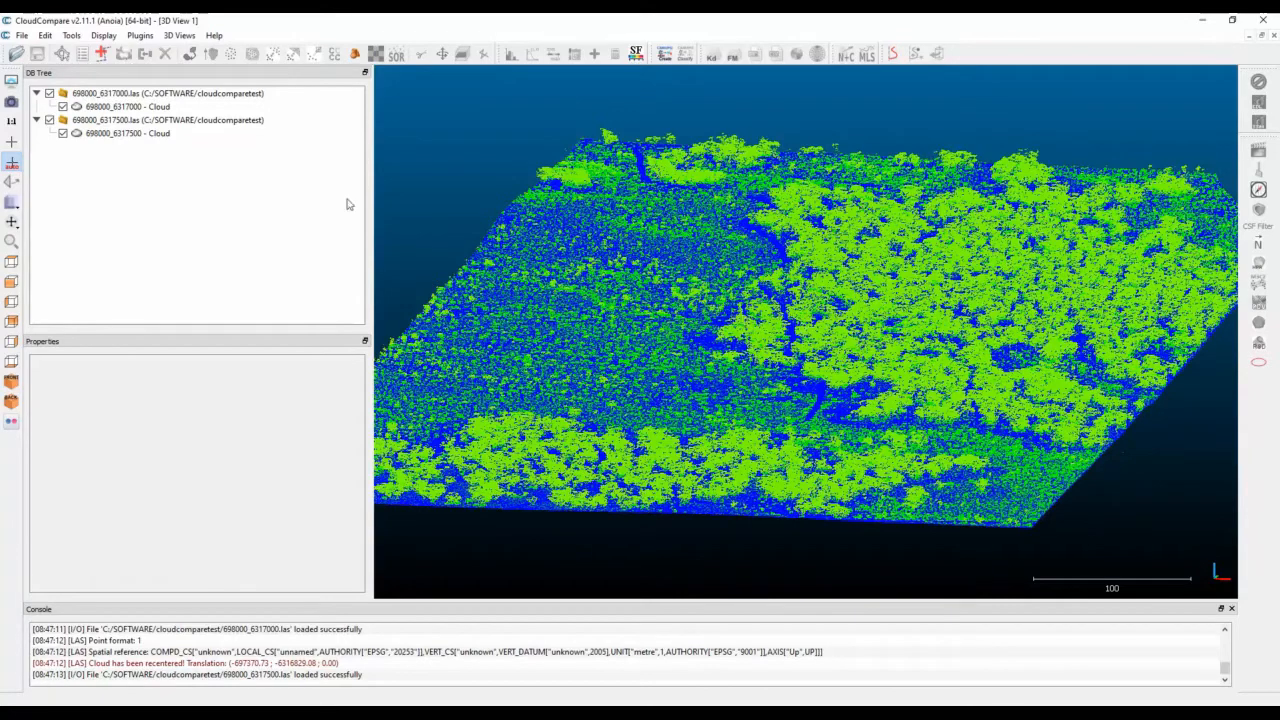
Filter both clouds by scalar value to the range 2 to 2 and export the matching points as new clouds.
left_click(128, 106)
left_click(146, 133, "ctrl")
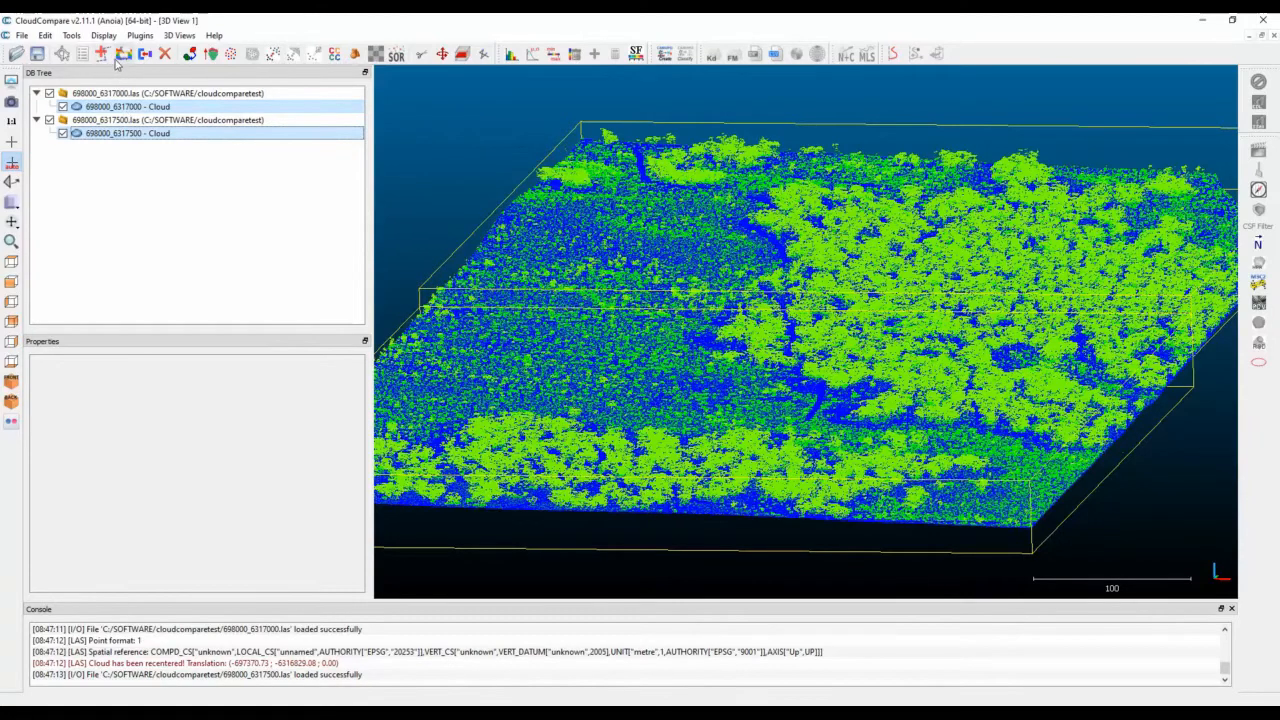
left_click(46, 36)
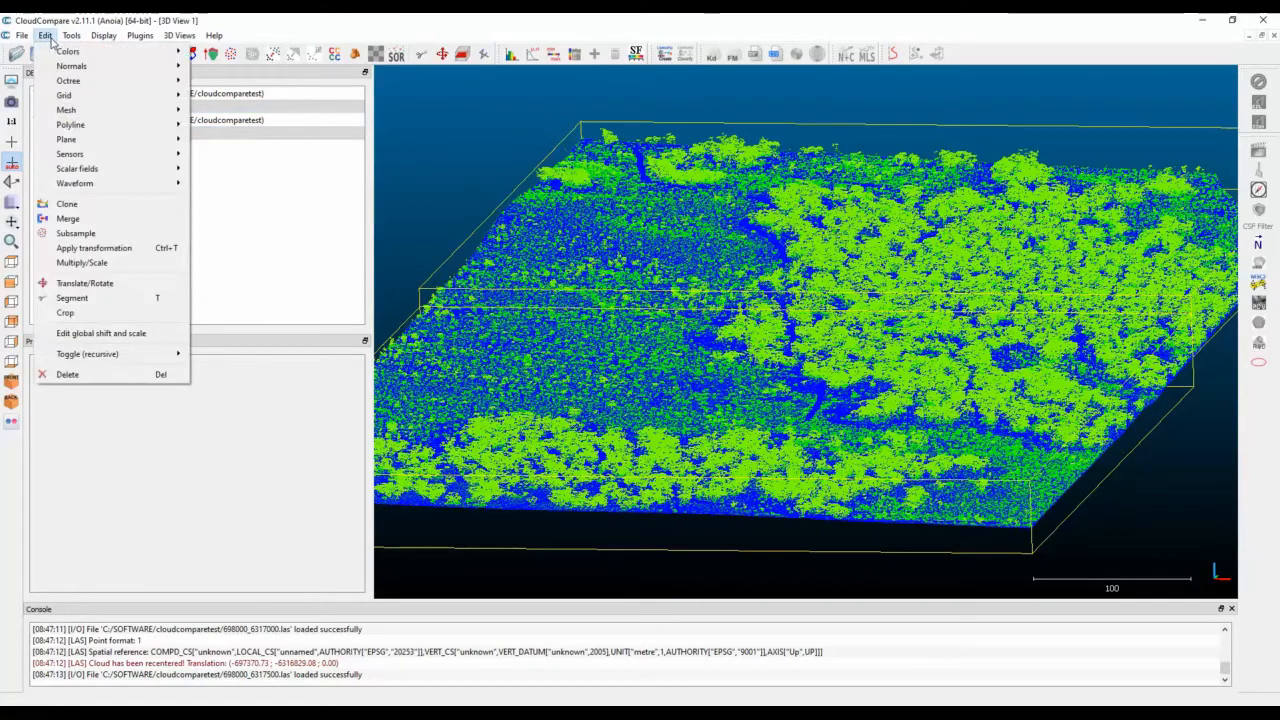
mouse_move(112, 170)
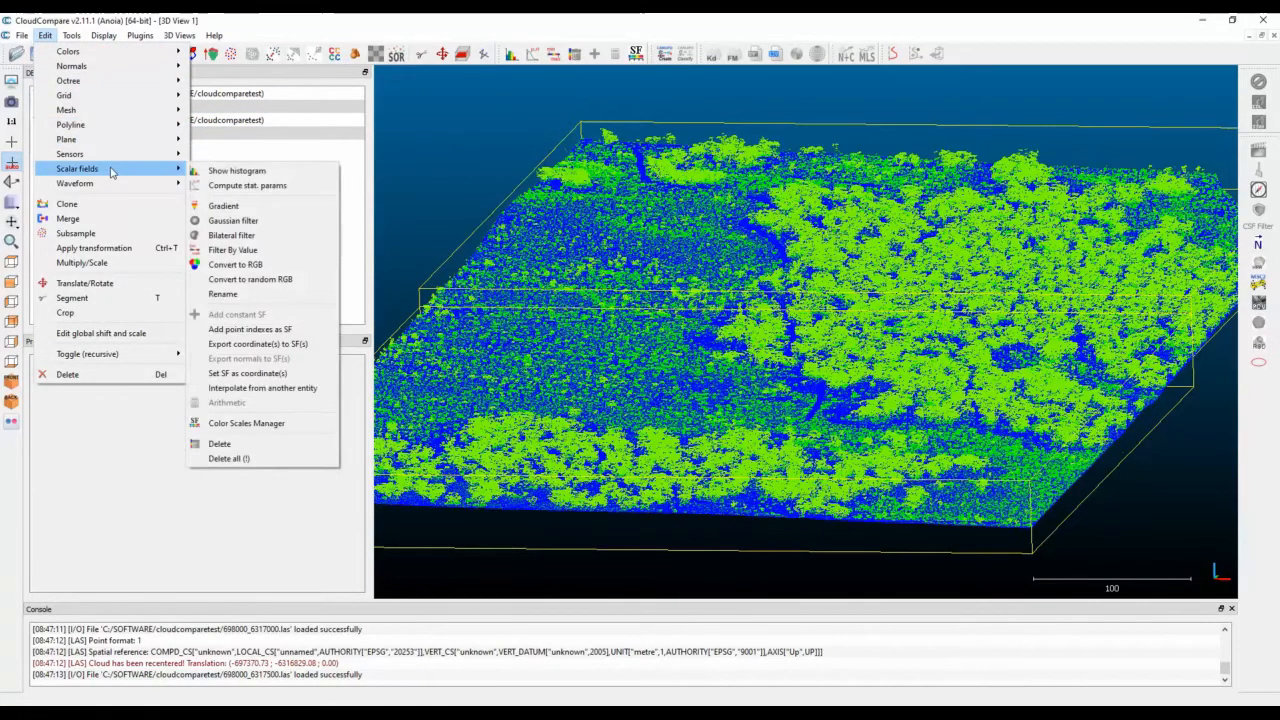
left_click(281, 256)
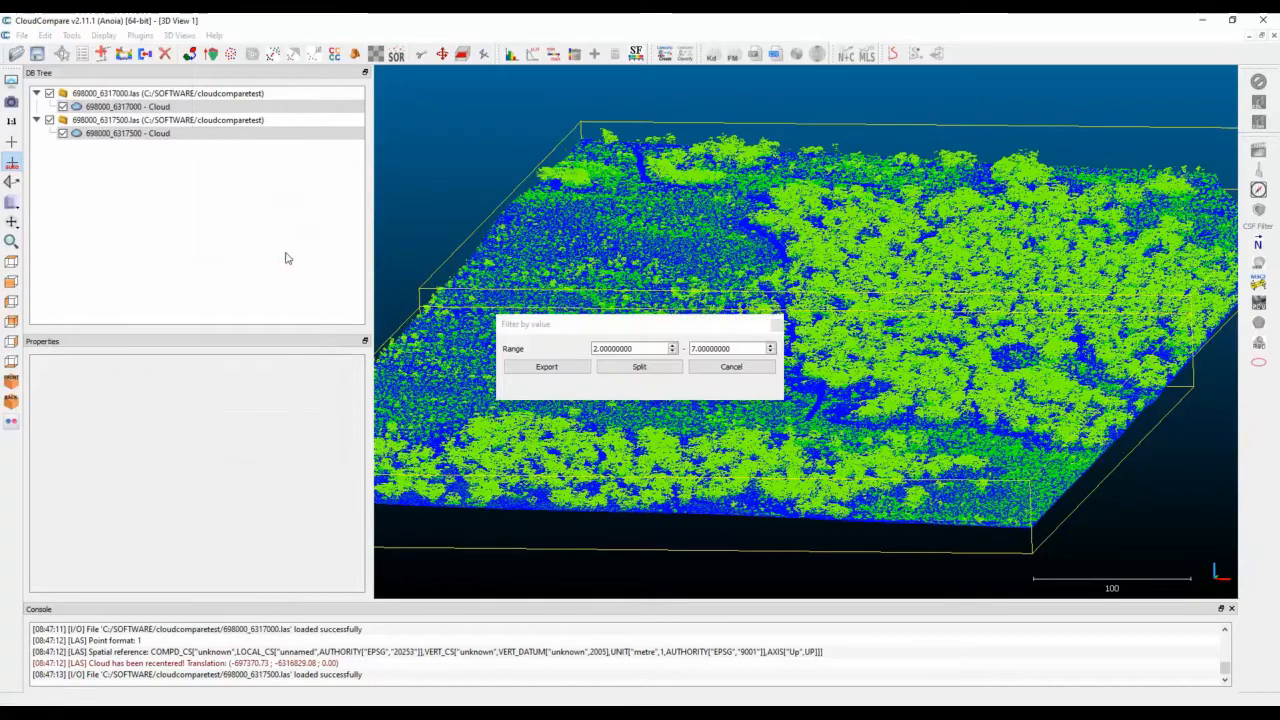
left_click_drag(739, 351, 652, 346)
type("2")
key("Tab")
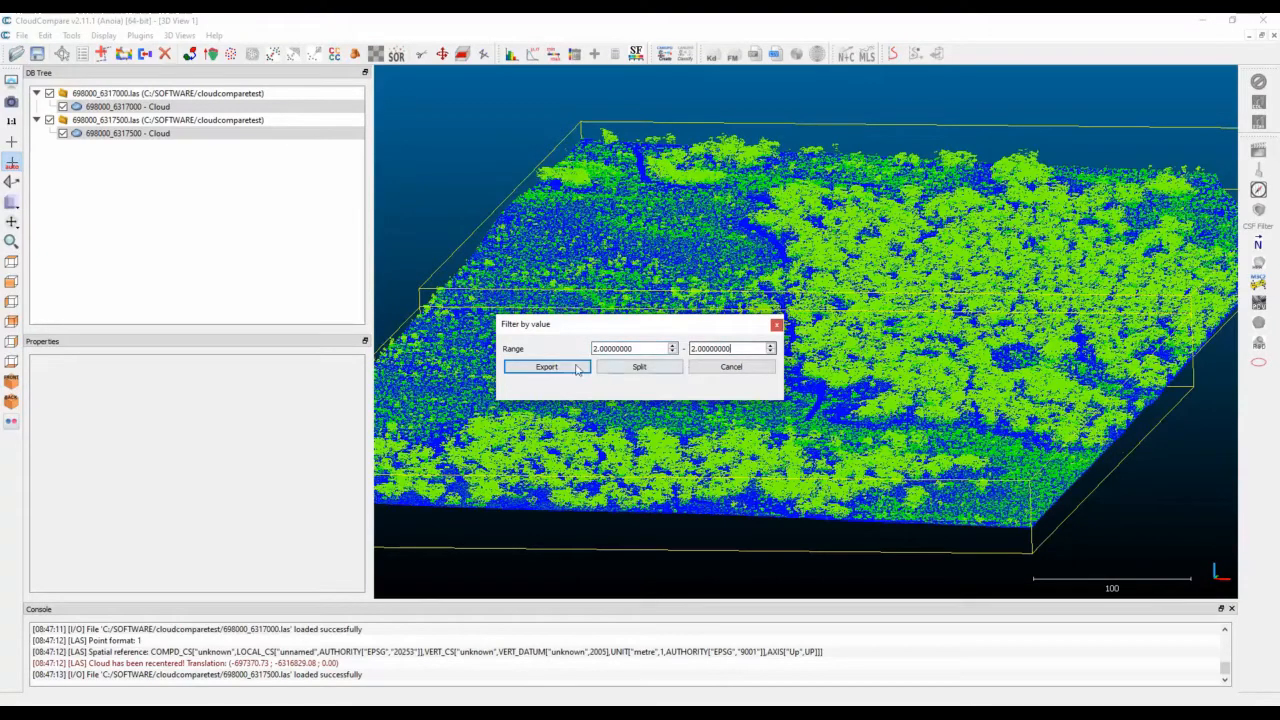
left_click(567, 367)
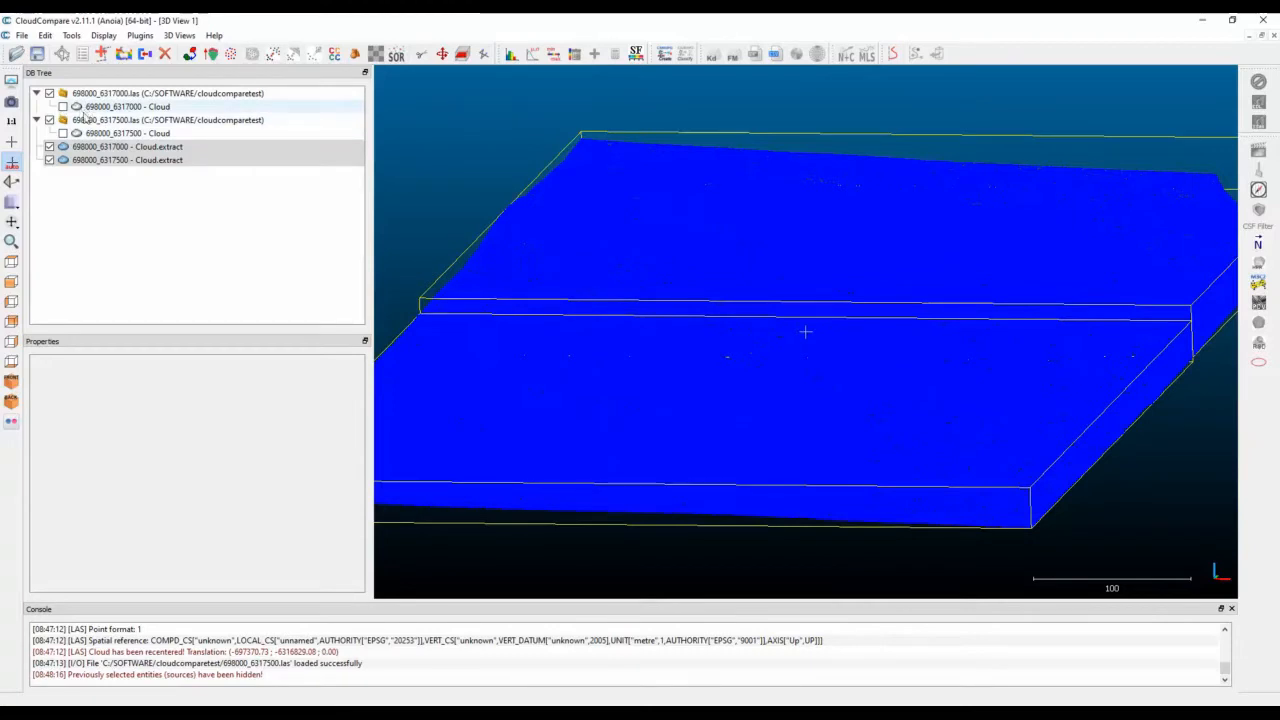
Compare the original 698000_6317500 cloud with the extracts, and inspect the extracted ground surface up close from several angles.
left_click(63, 133)
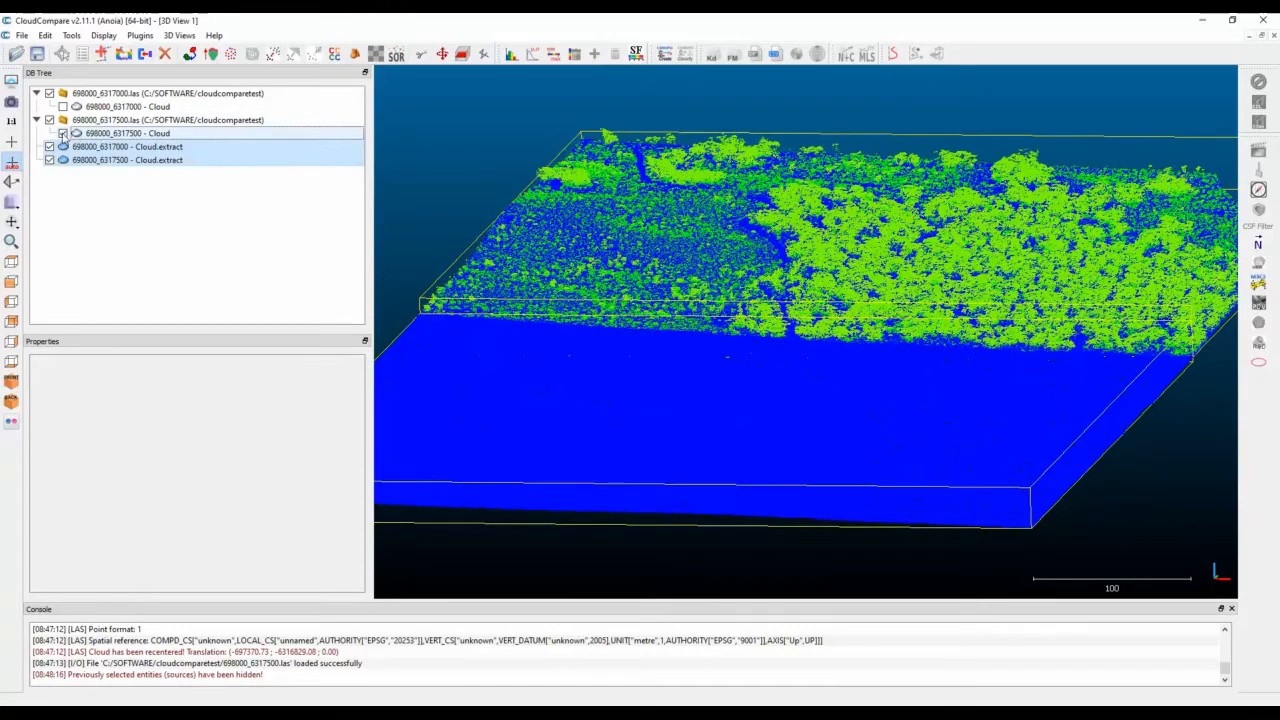
left_click(63, 133)
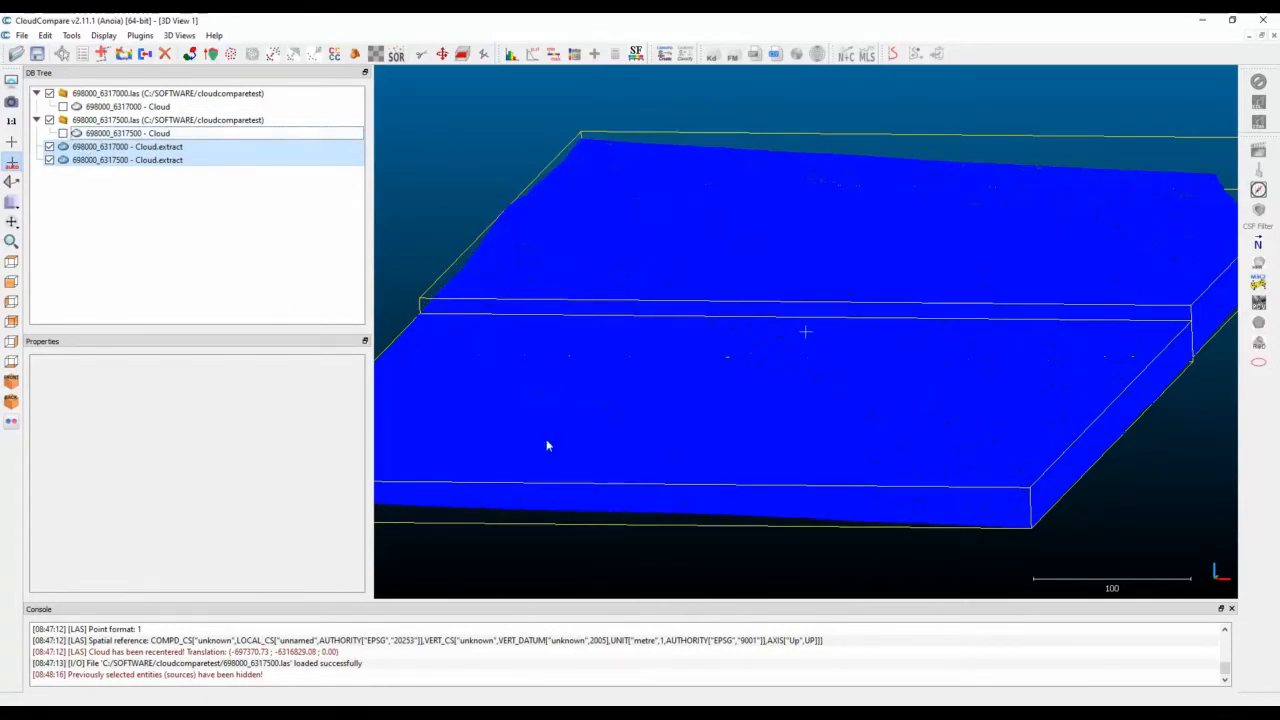
left_click_drag(730, 464, 704, 425)
scroll(831, 362, "up", 8)
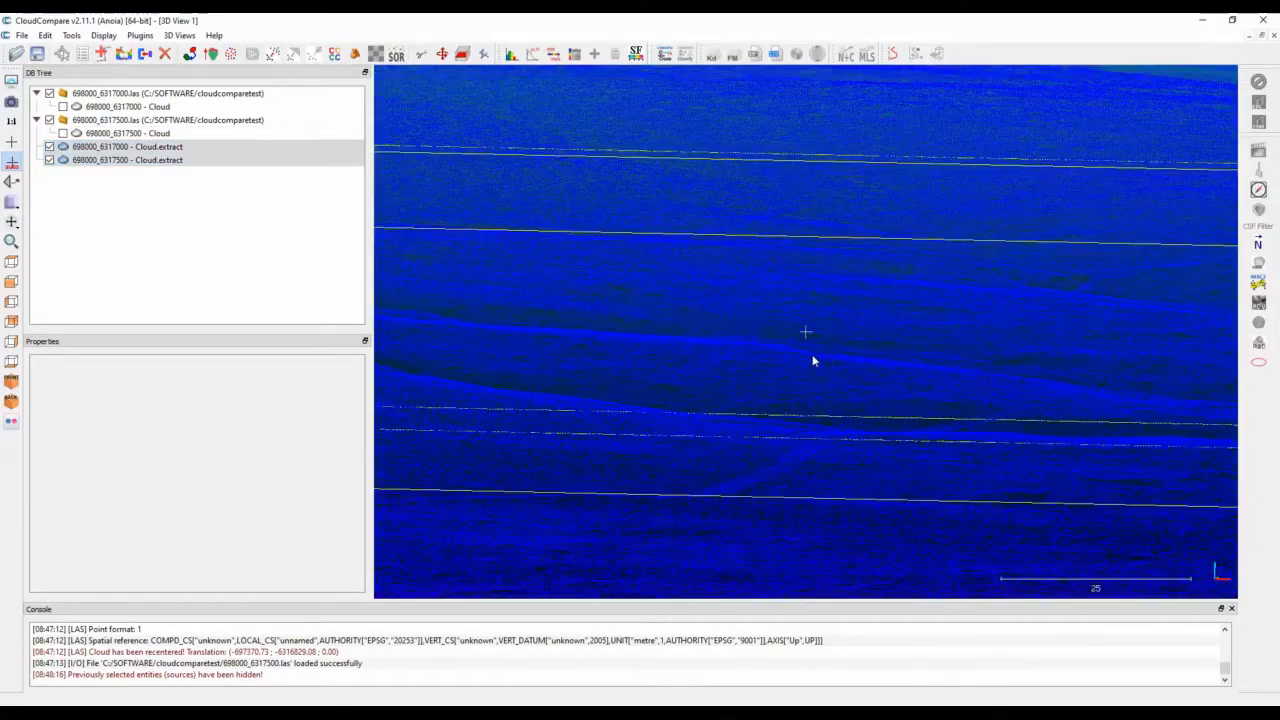
left_click_drag(811, 360, 766, 277)
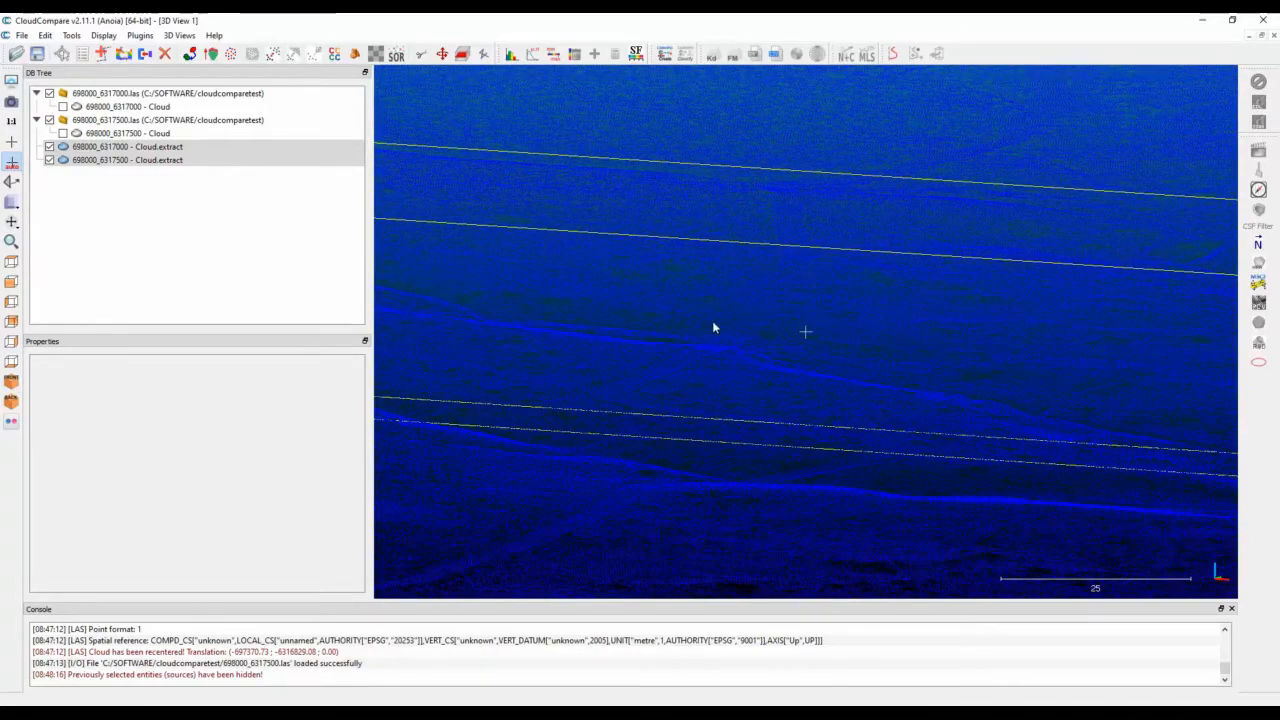
left_click_drag(713, 327, 806, 386)
scroll(828, 351, "down", 10)
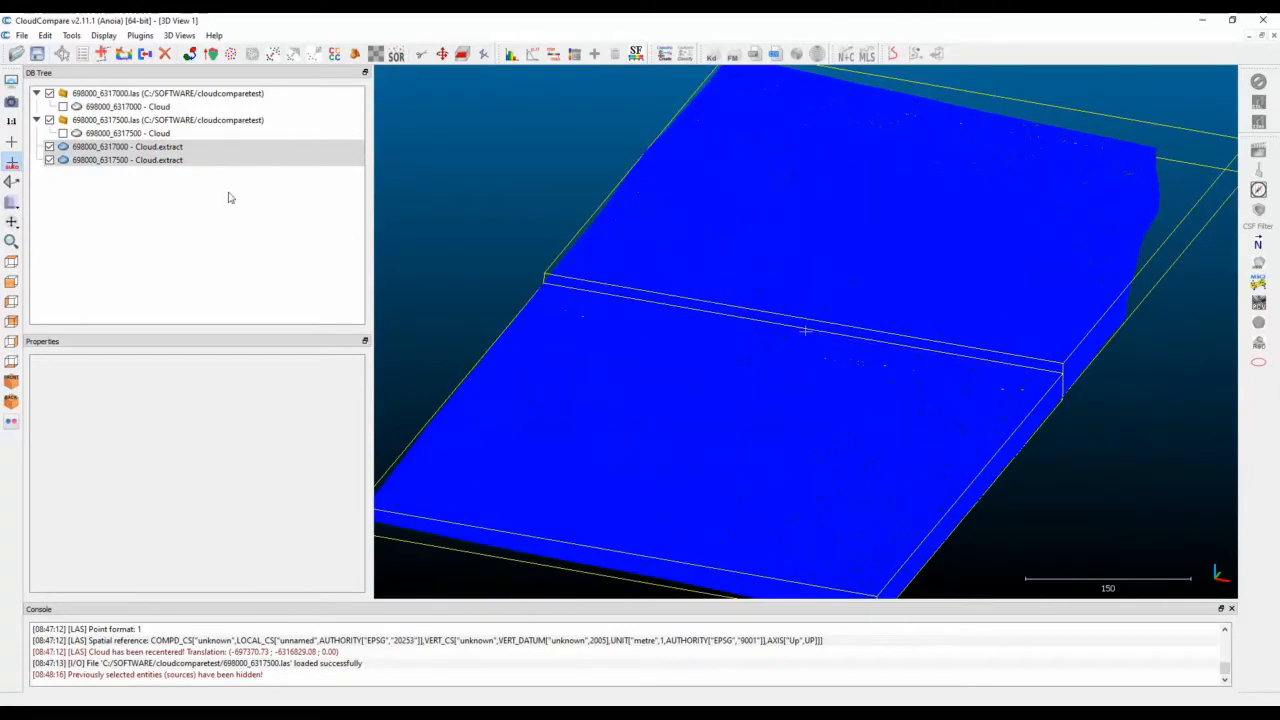
Check the properties and point count of each extracted cloud.
left_click(124, 147)
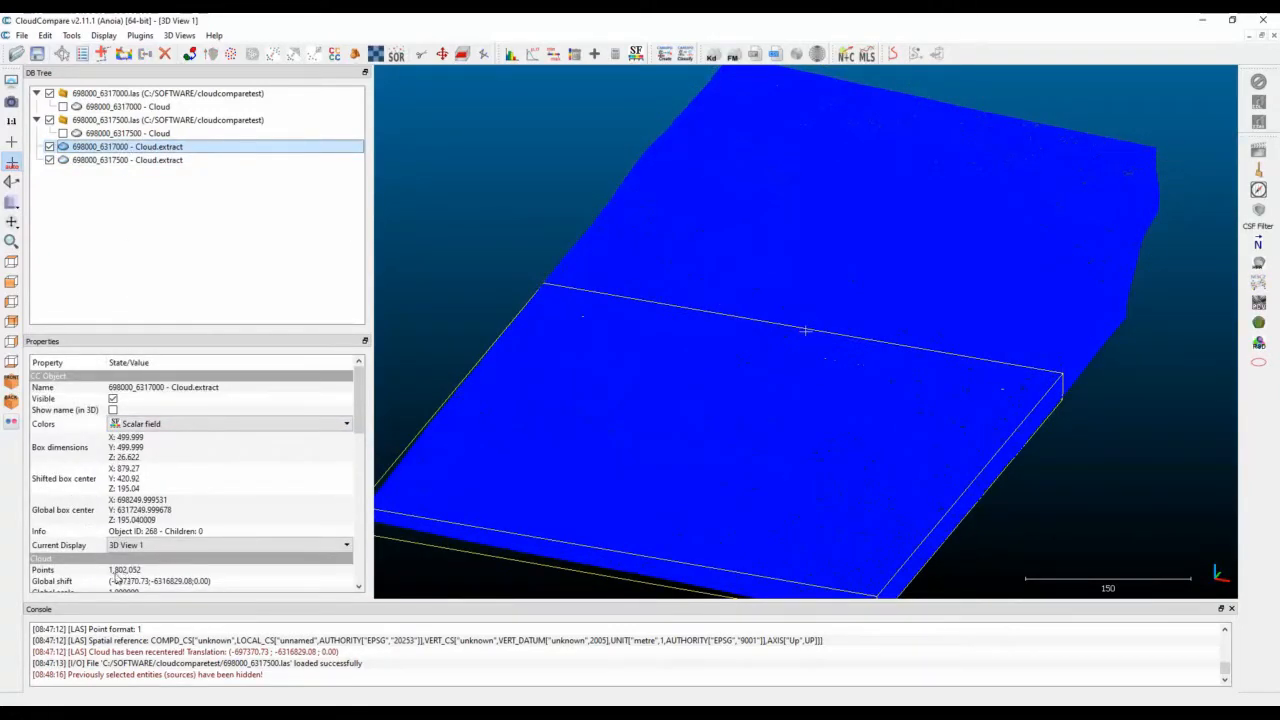
left_click(140, 160)
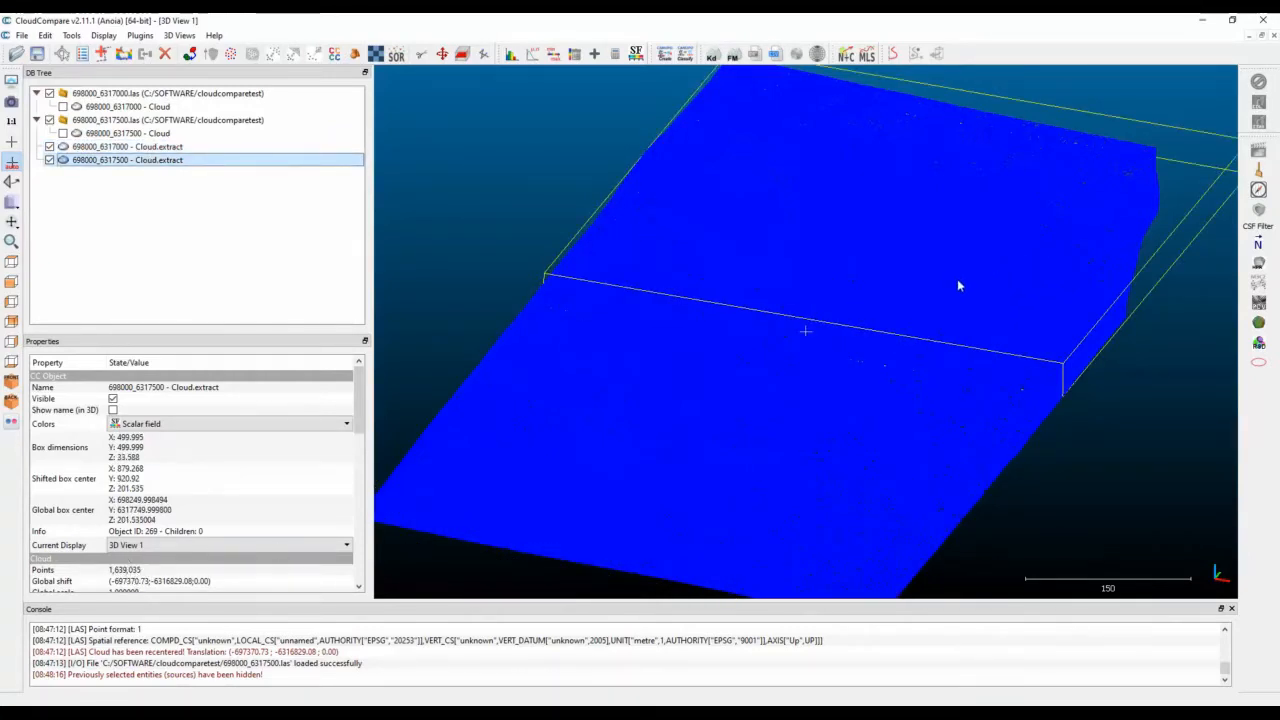
left_click_drag(793, 404, 835, 336)
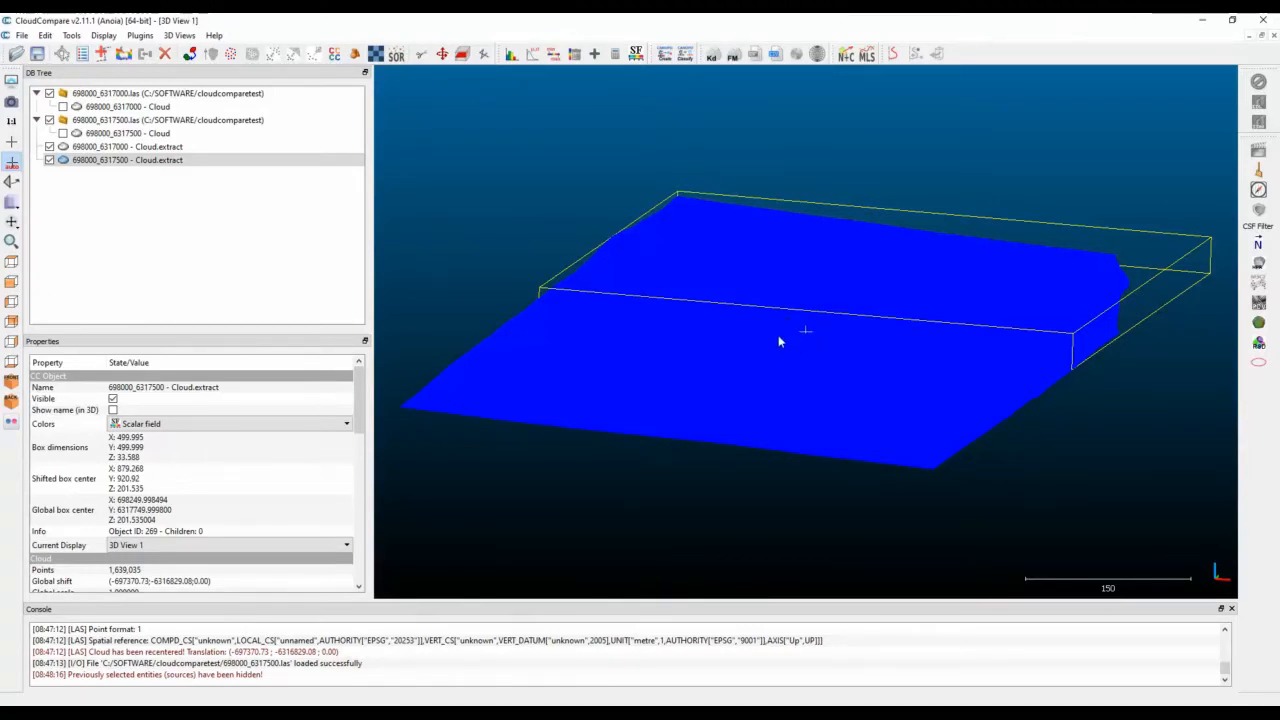
Subsample both extracted clouds with the Space method and a minimum spacing of 0.3 between points.
left_click(135, 147, "ctrl")
left_click(46, 35)
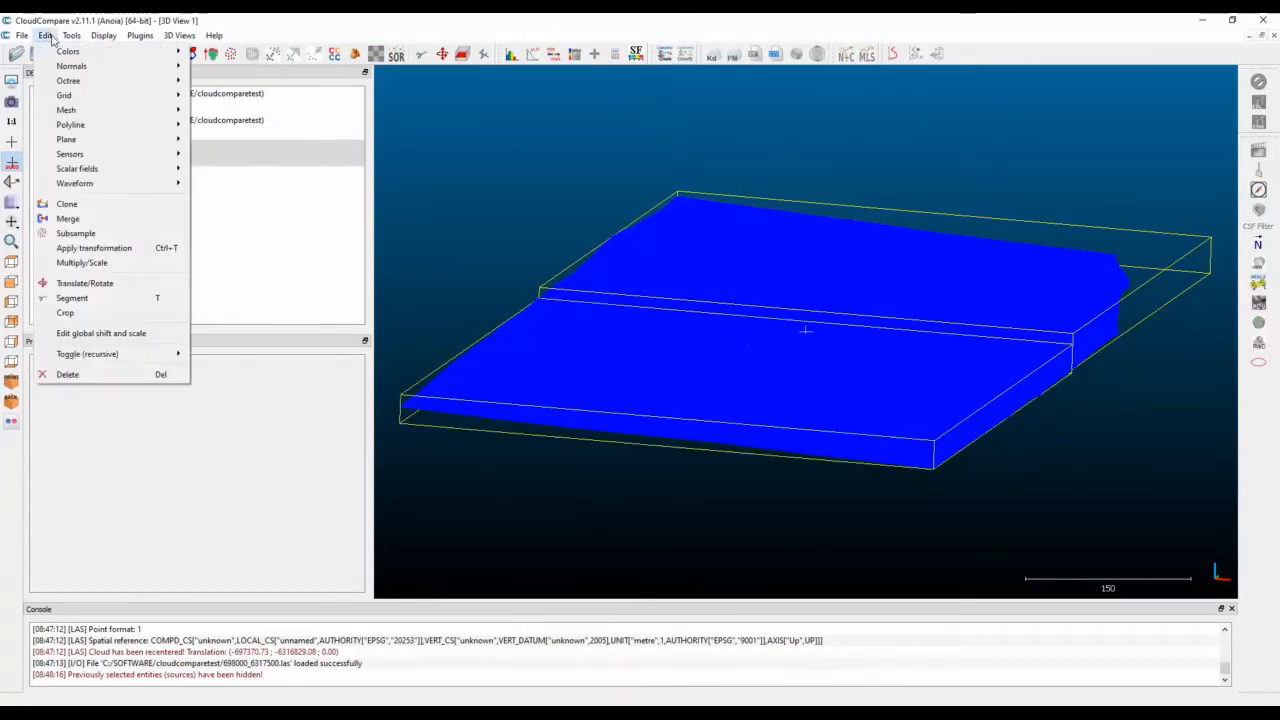
left_click(90, 236)
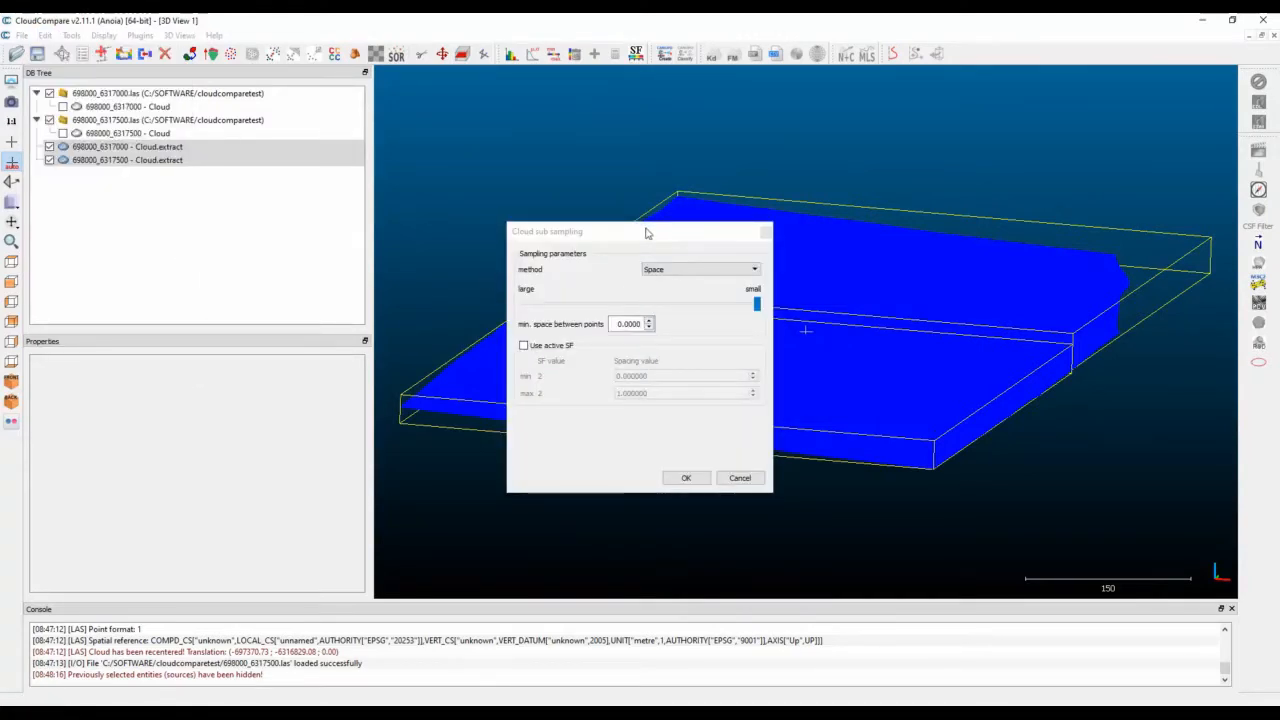
left_click_drag(646, 233, 724, 173)
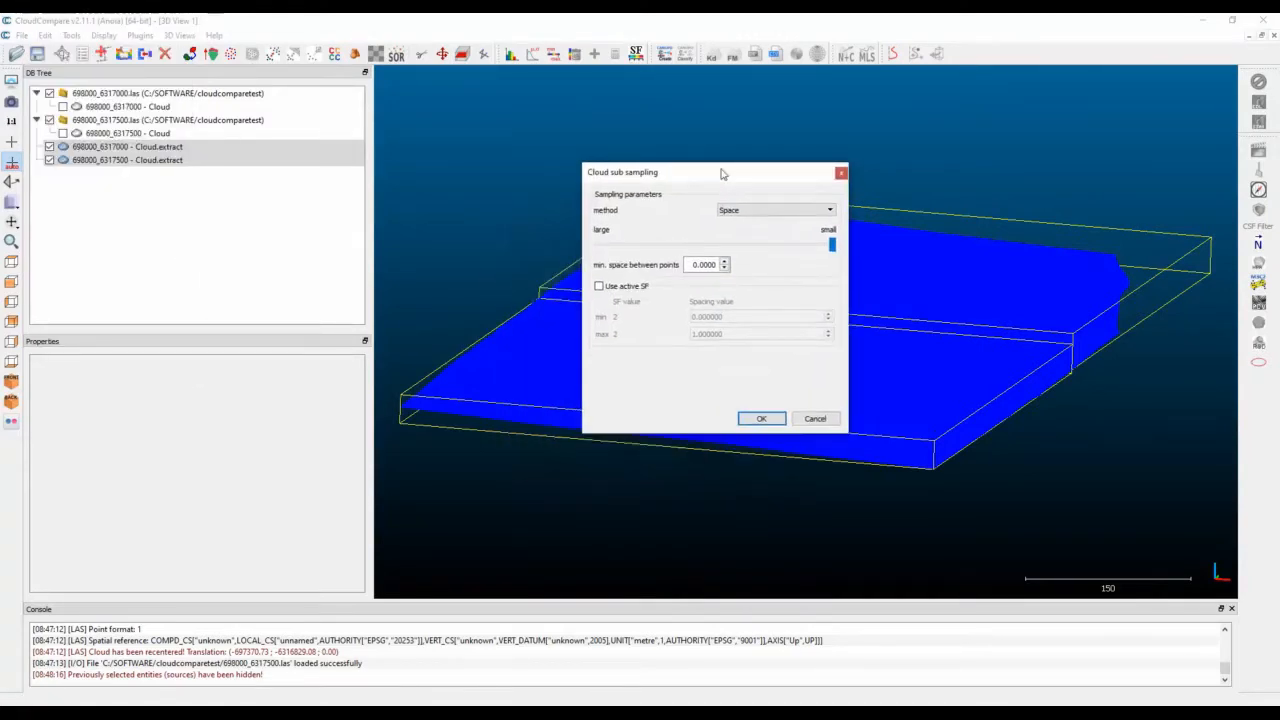
left_click(768, 212)
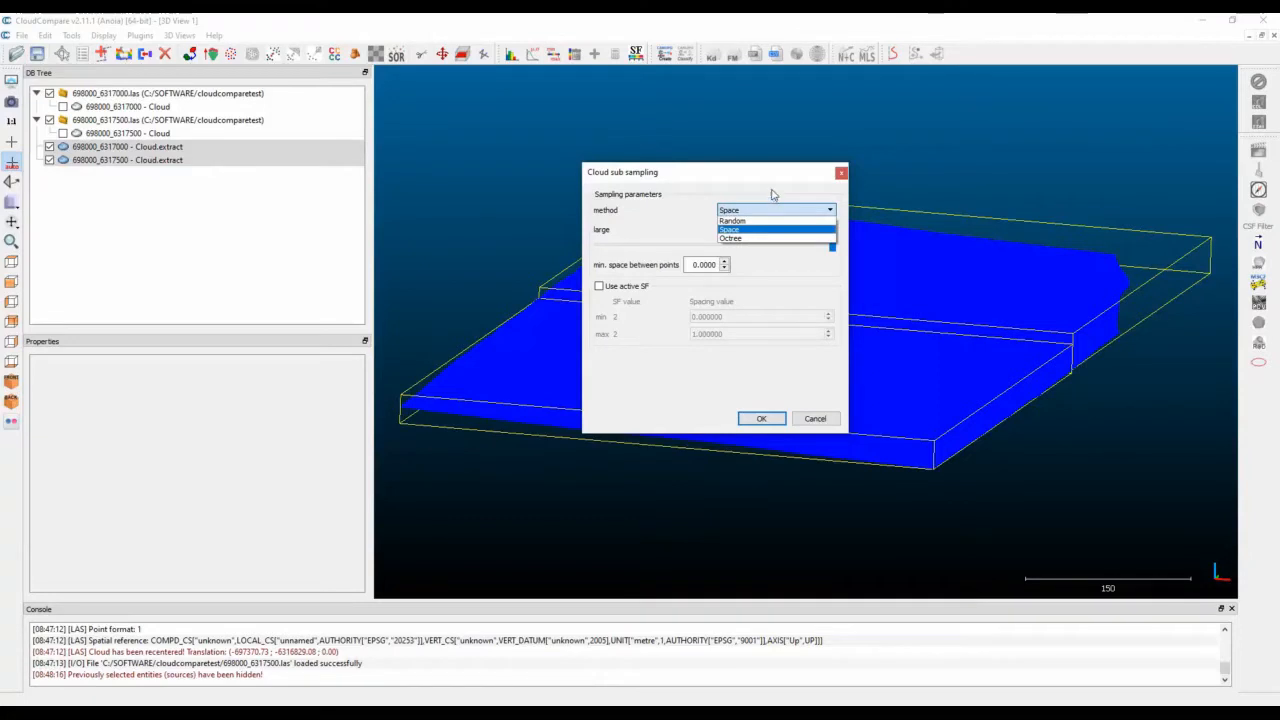
left_click(770, 210)
left_click_drag(692, 264, 745, 265)
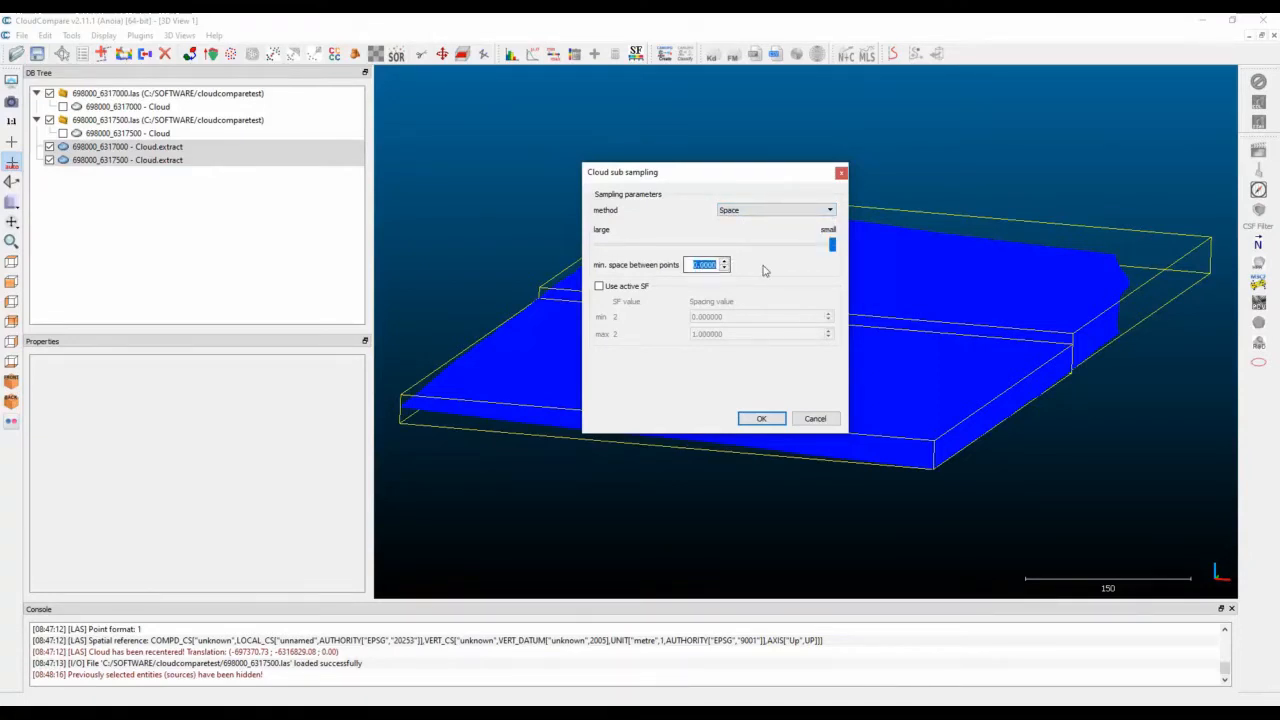
type("0.3")
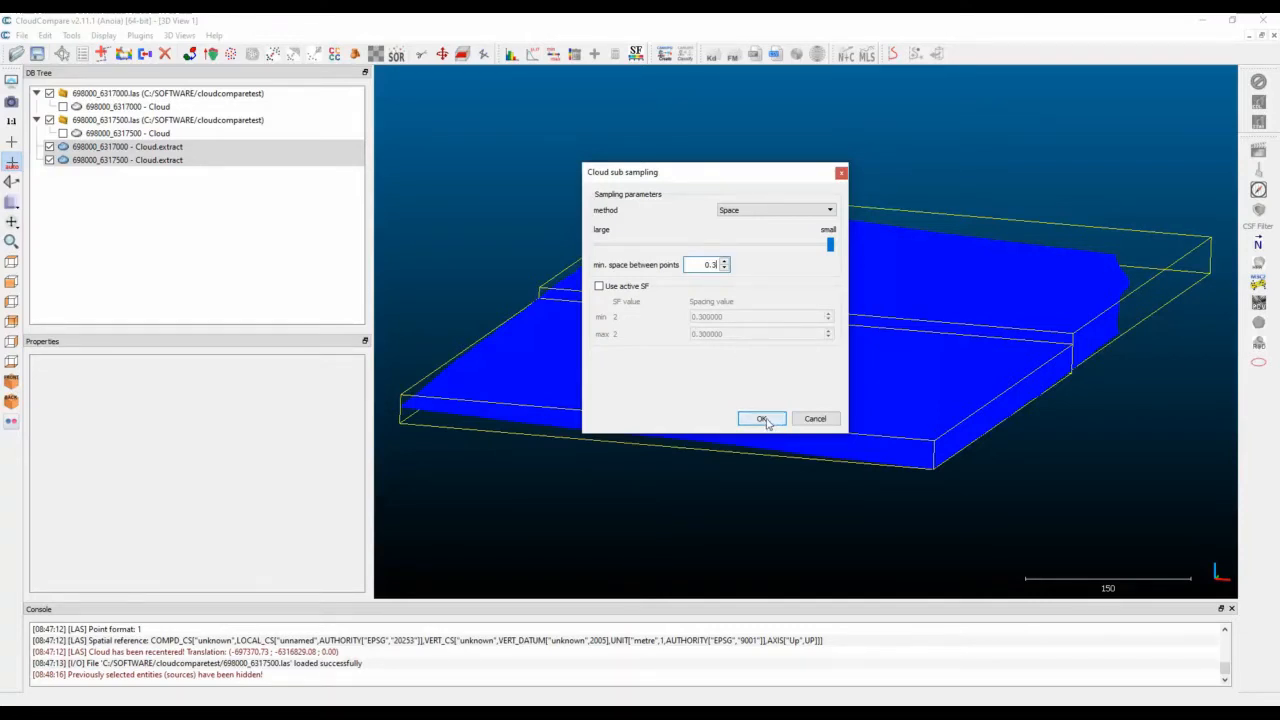
left_click(762, 419)
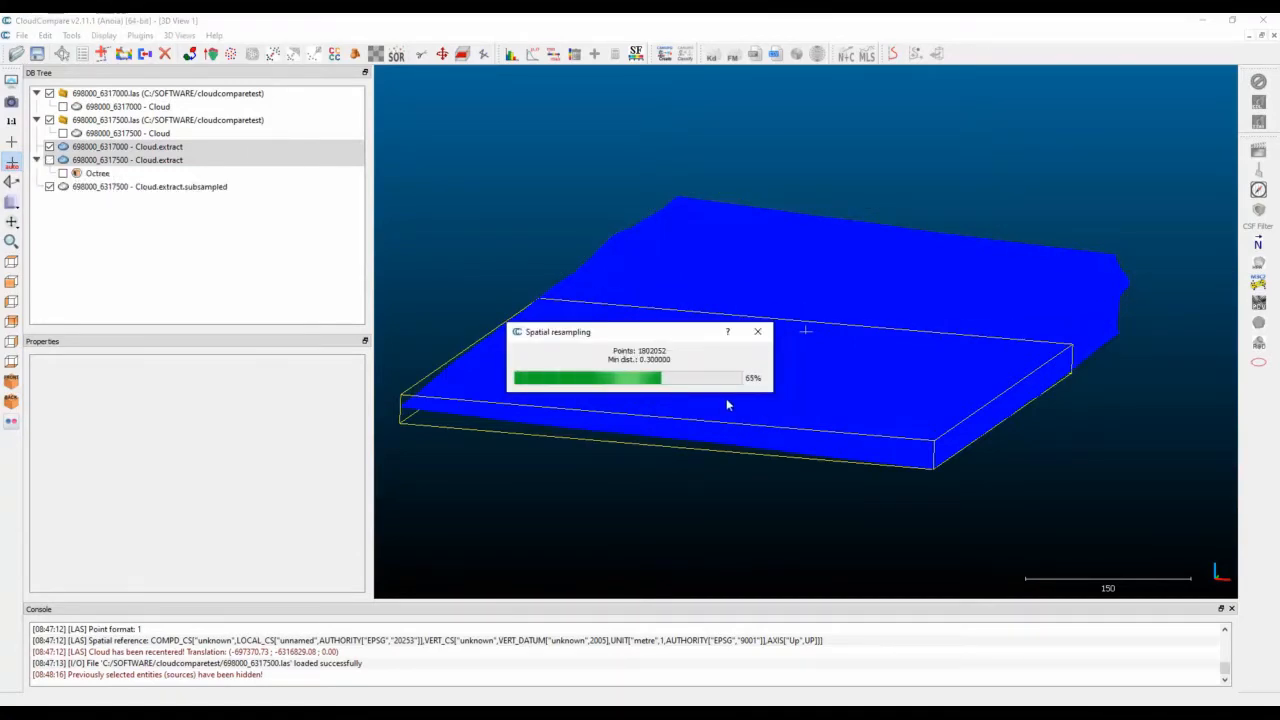
Check the point count of each subsampled cloud in its properties.
left_click(140, 202)
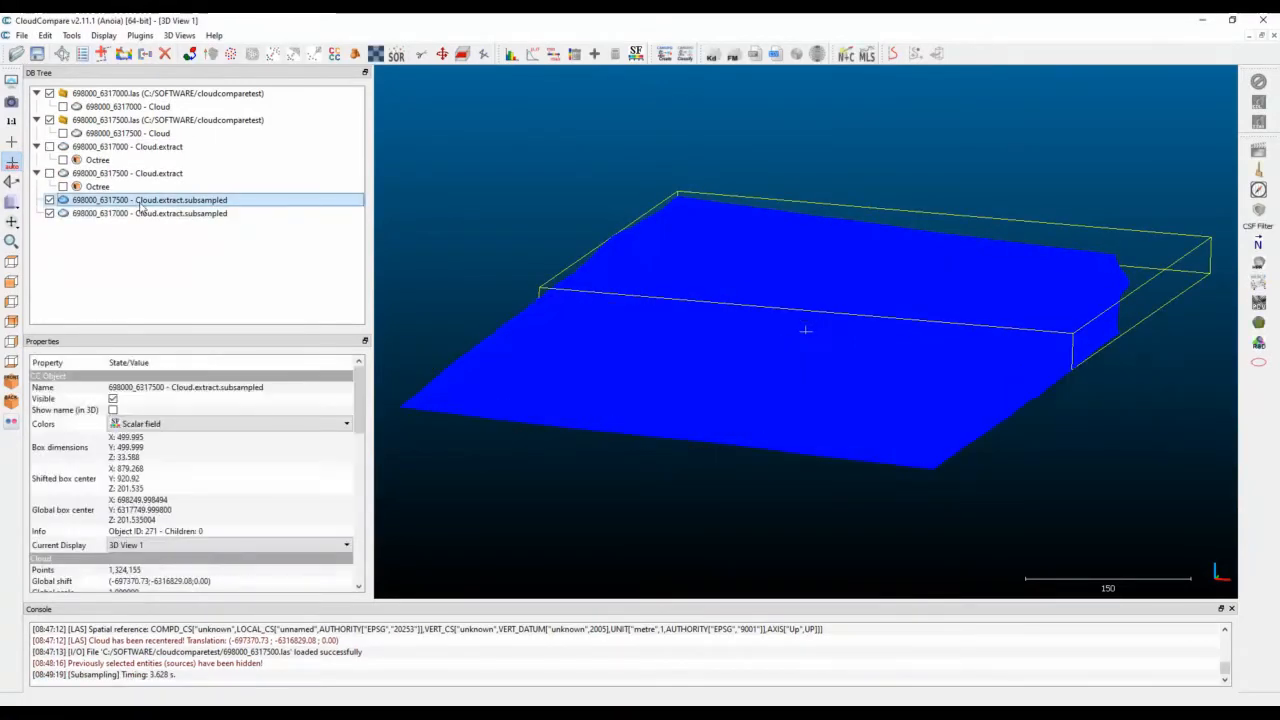
scroll(97, 455, "down", 1)
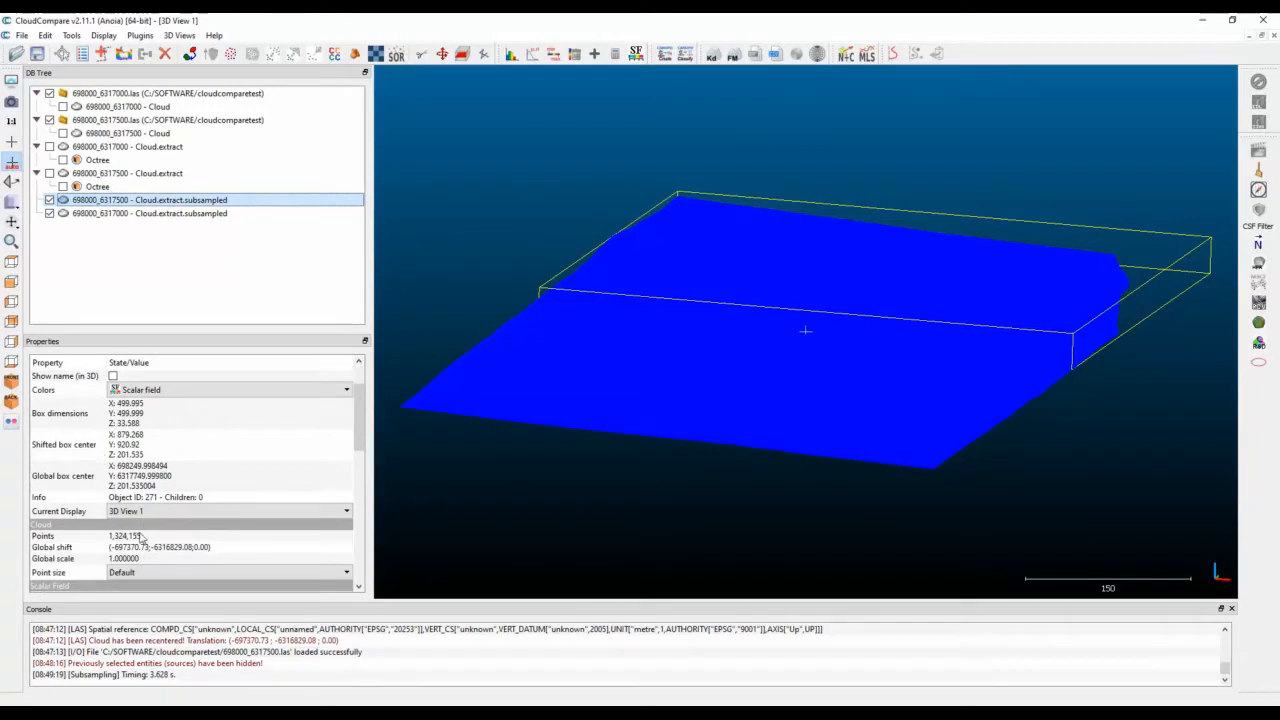
left_click(130, 213)
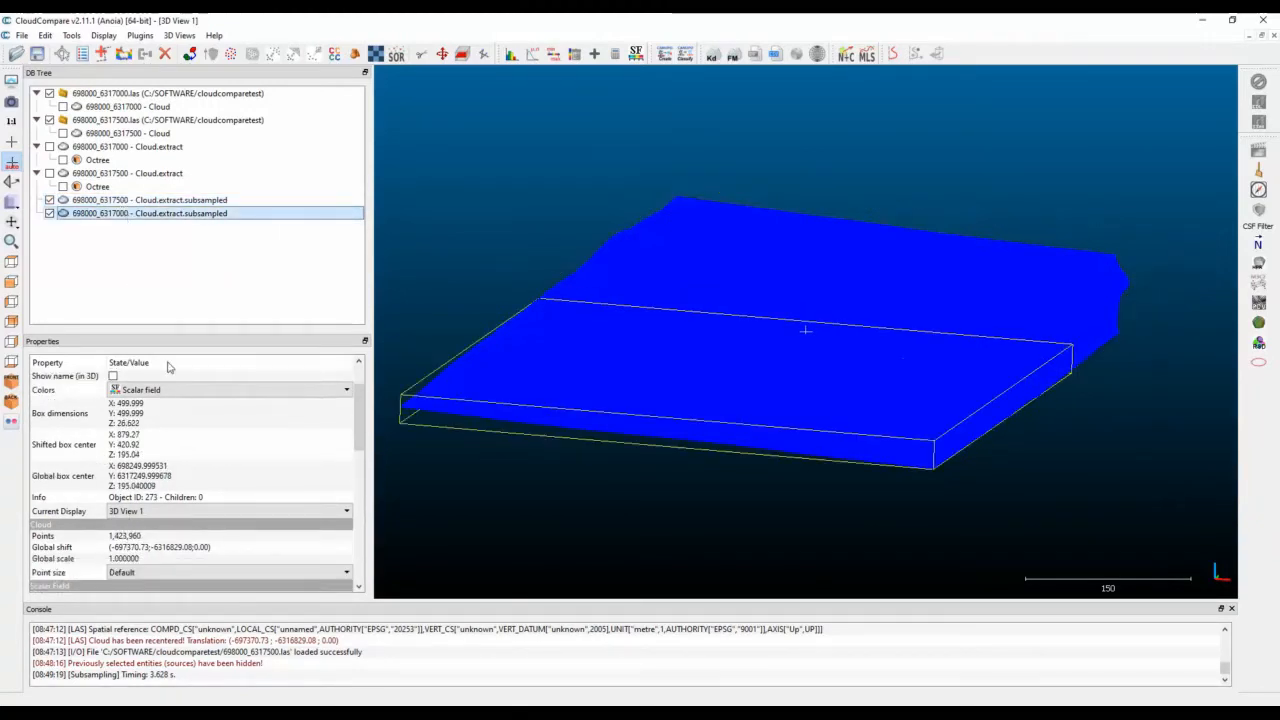
Delete both subsampled clouds.
left_click(145, 202, "ctrl")
right_click(141, 201)
left_click(190, 323)
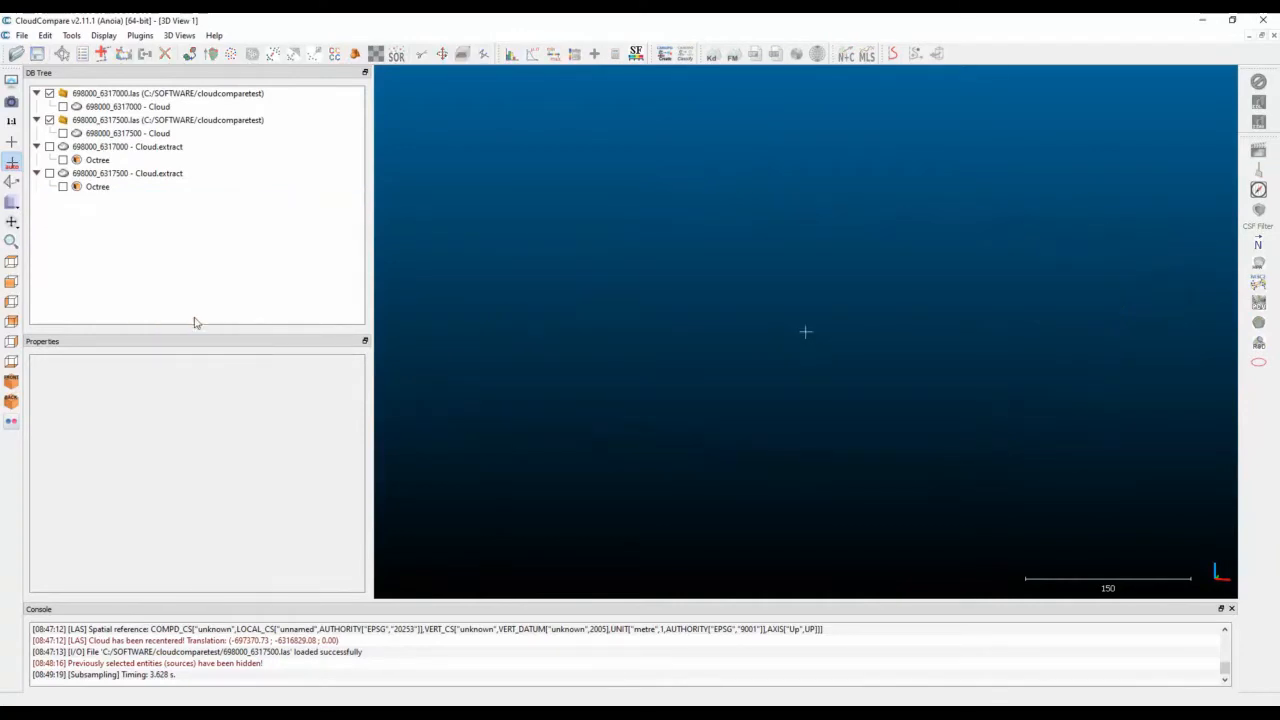
Show both extracted clouds and subsample them with the Space method and a minimum spacing of 0.5 between points.
left_click(100, 148)
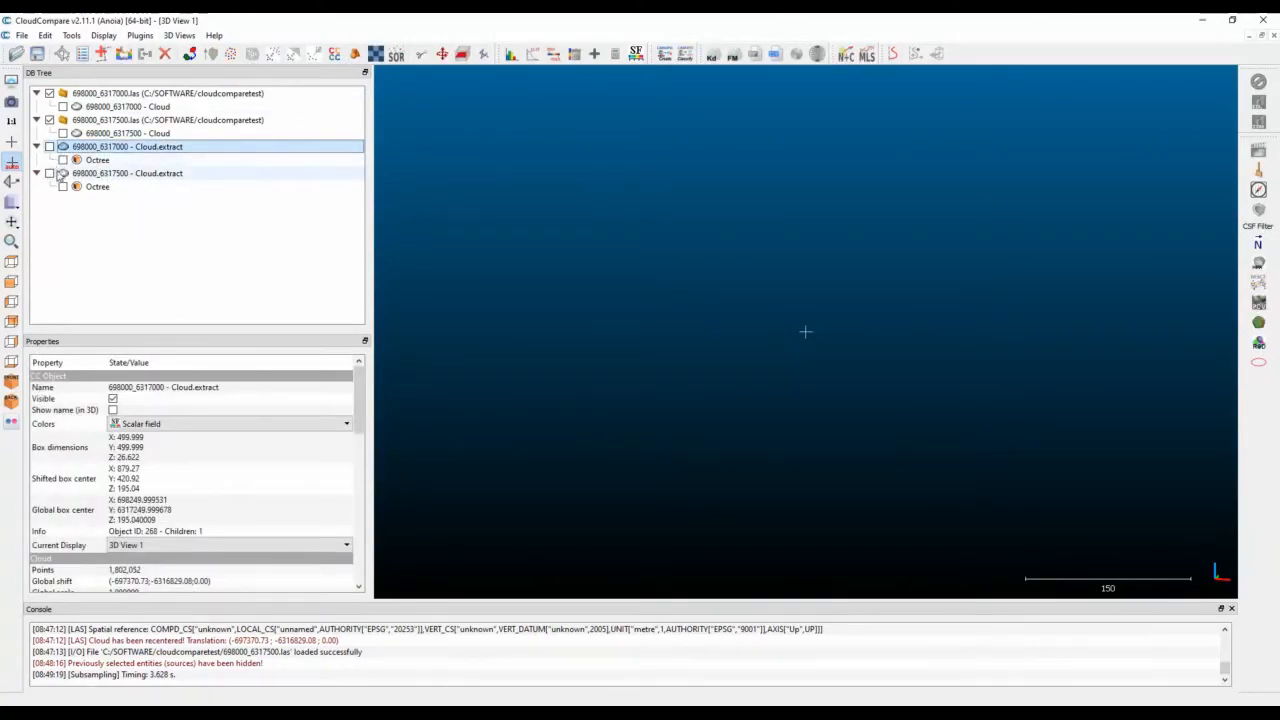
left_click(49, 173)
left_click(49, 146)
left_click(110, 173, "ctrl")
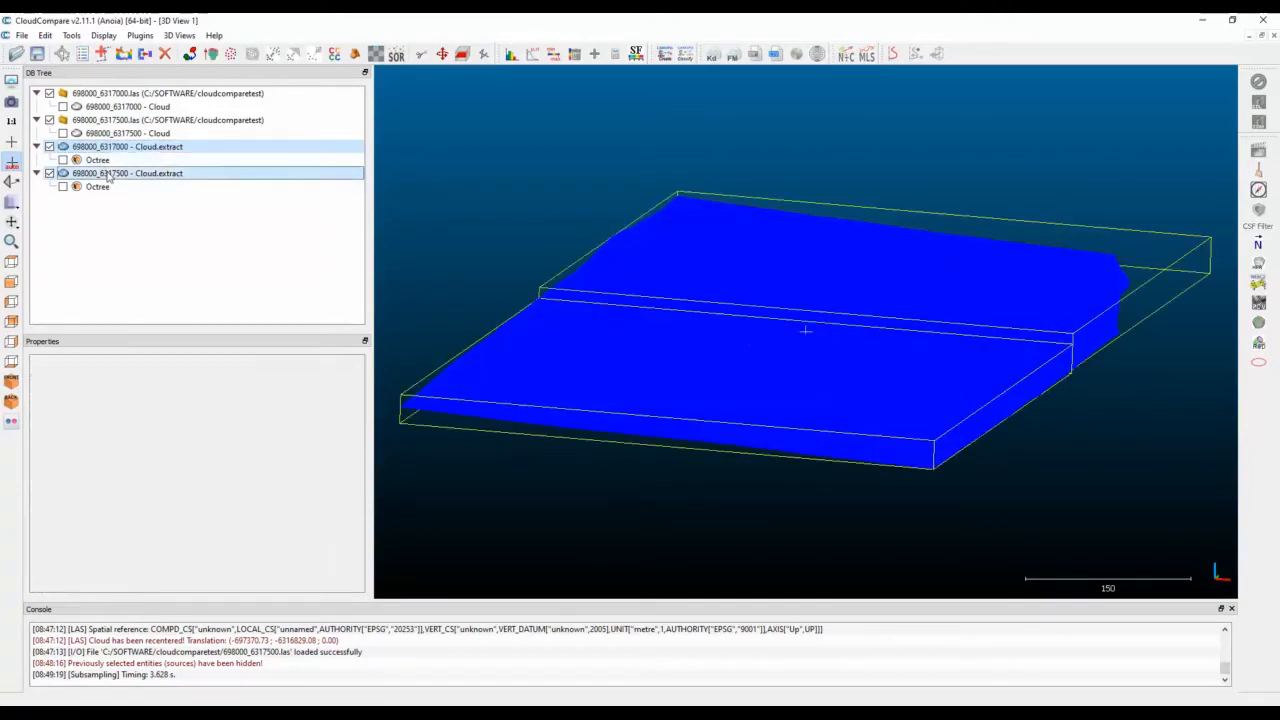
left_click(45, 35)
left_click(80, 233)
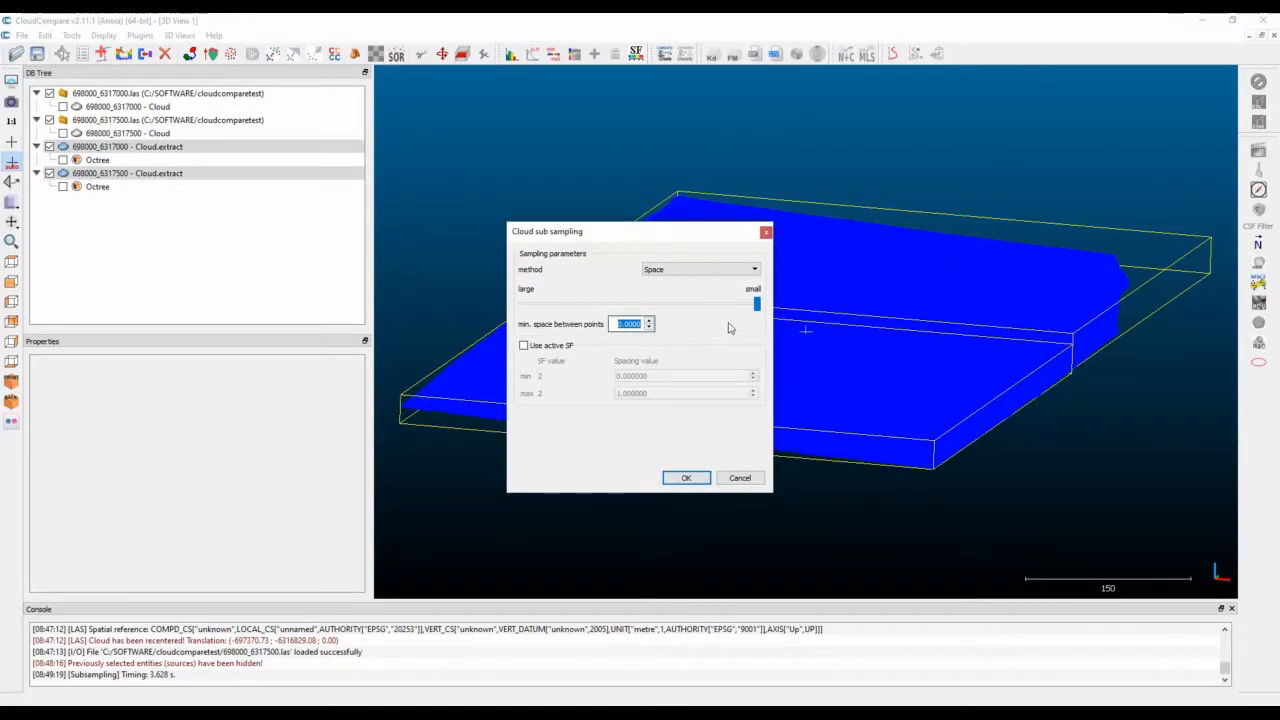
type("0.5")
left_click(684, 476)
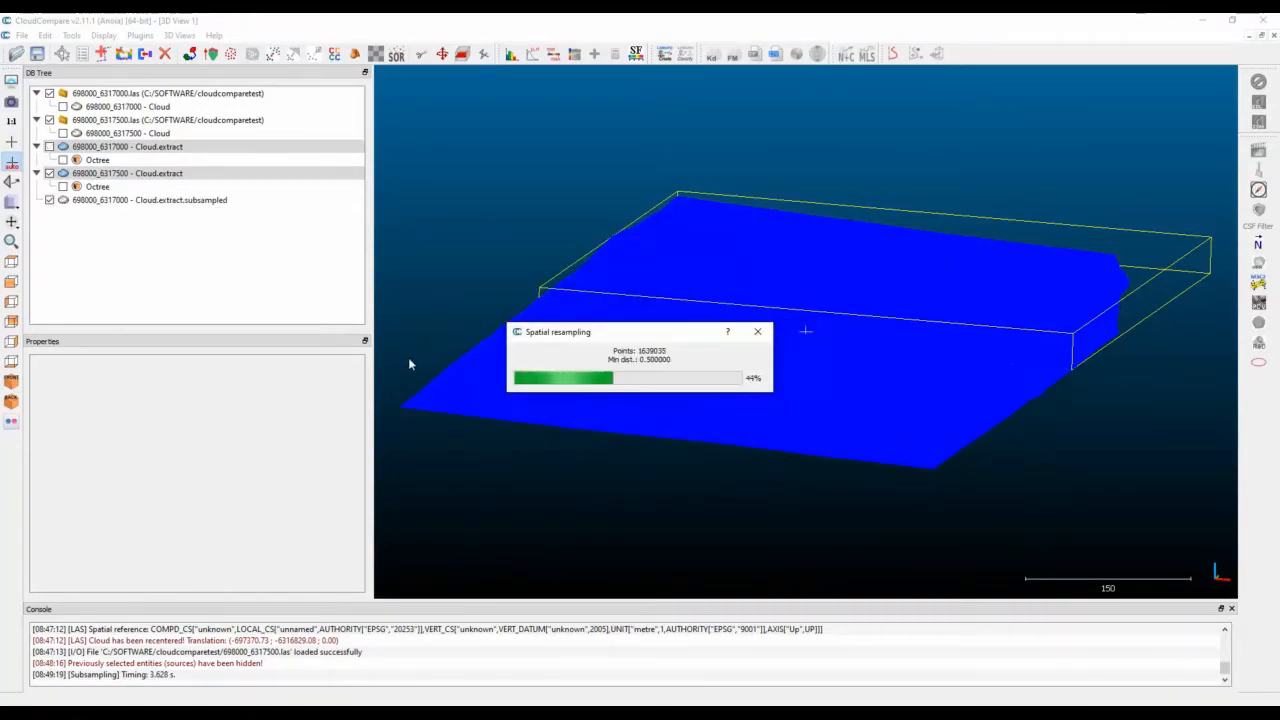
Check the point count of both subsampled clouds and merge them, generating a scalar field with the original cloud index.
left_click(110, 201)
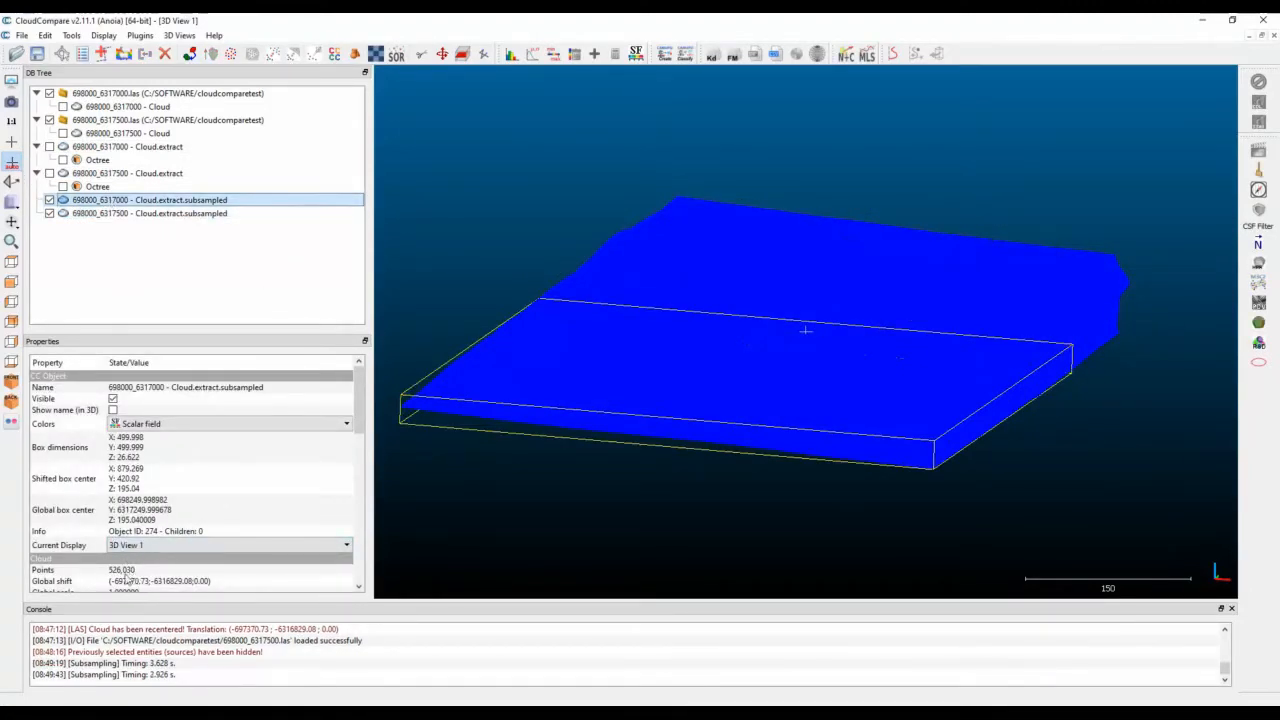
left_click(110, 213)
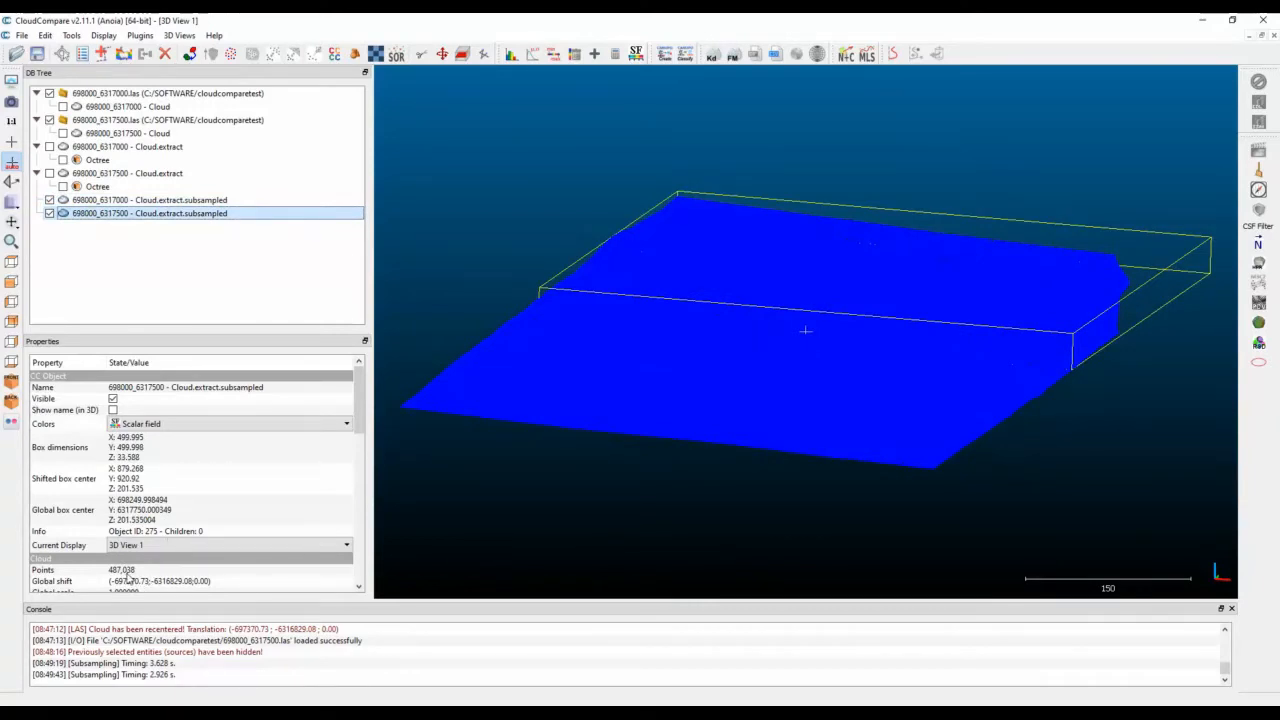
left_click(157, 202, "ctrl")
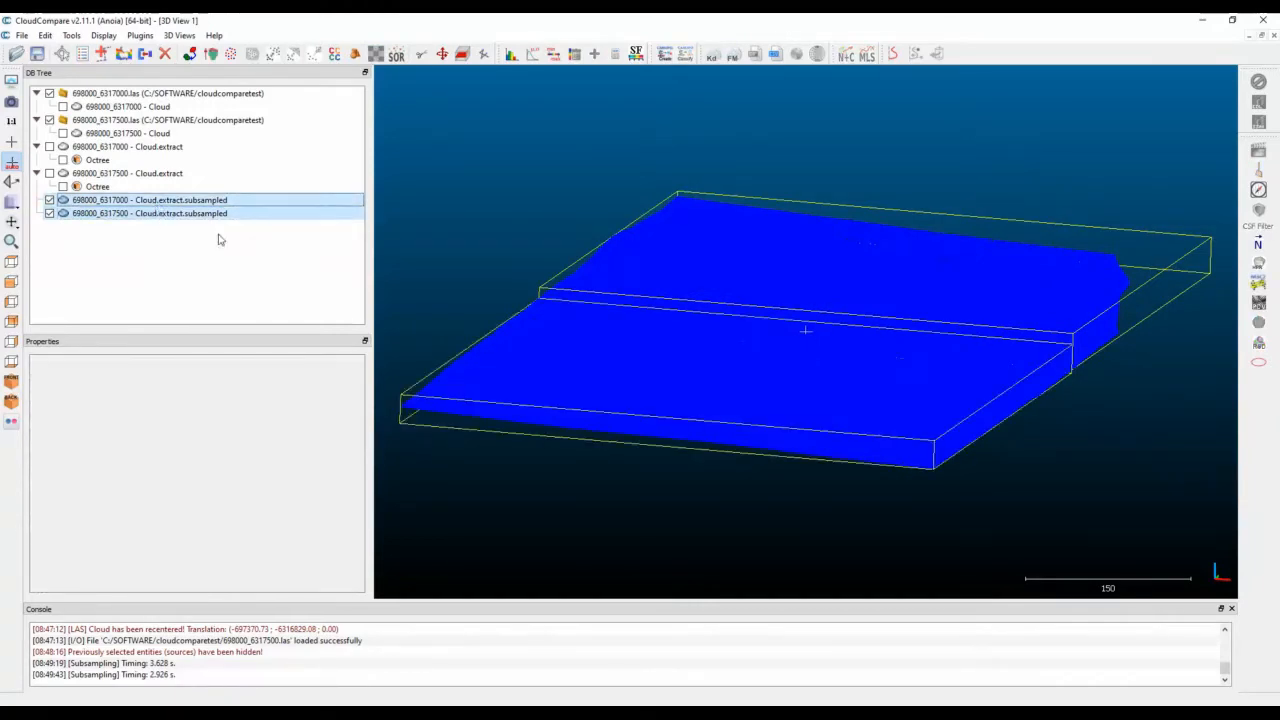
left_click(44, 38)
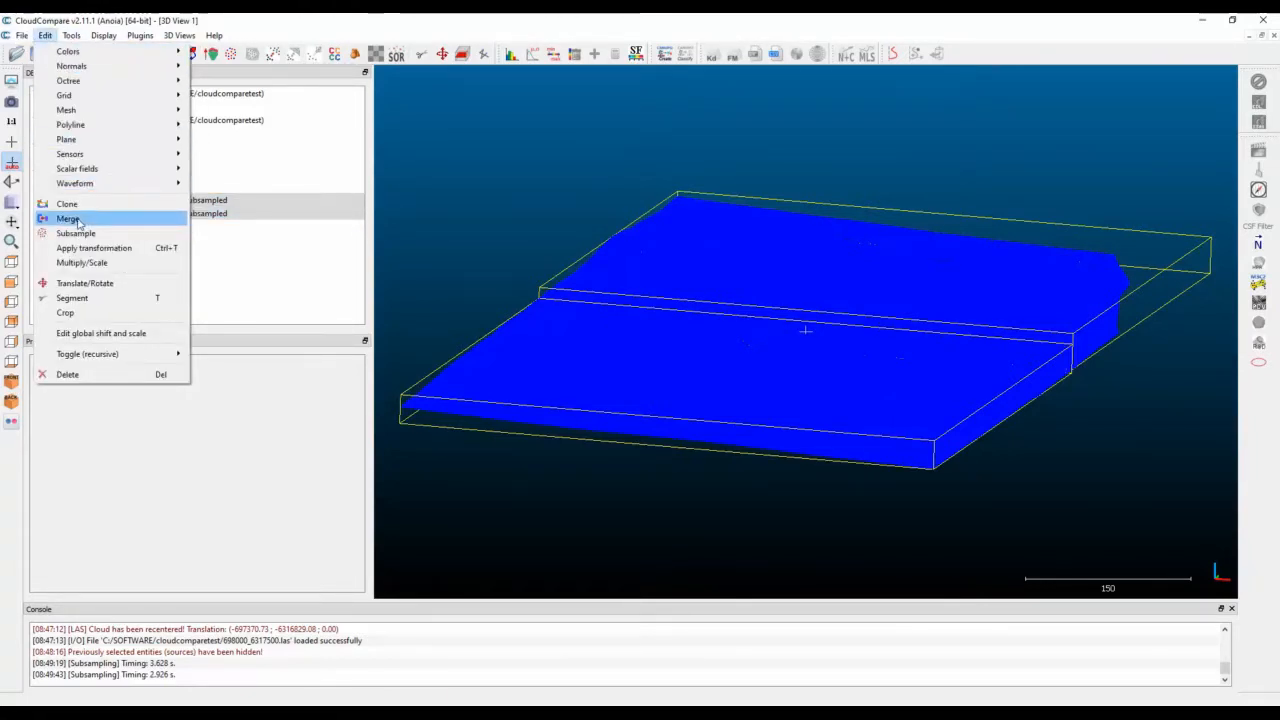
left_click(68, 218)
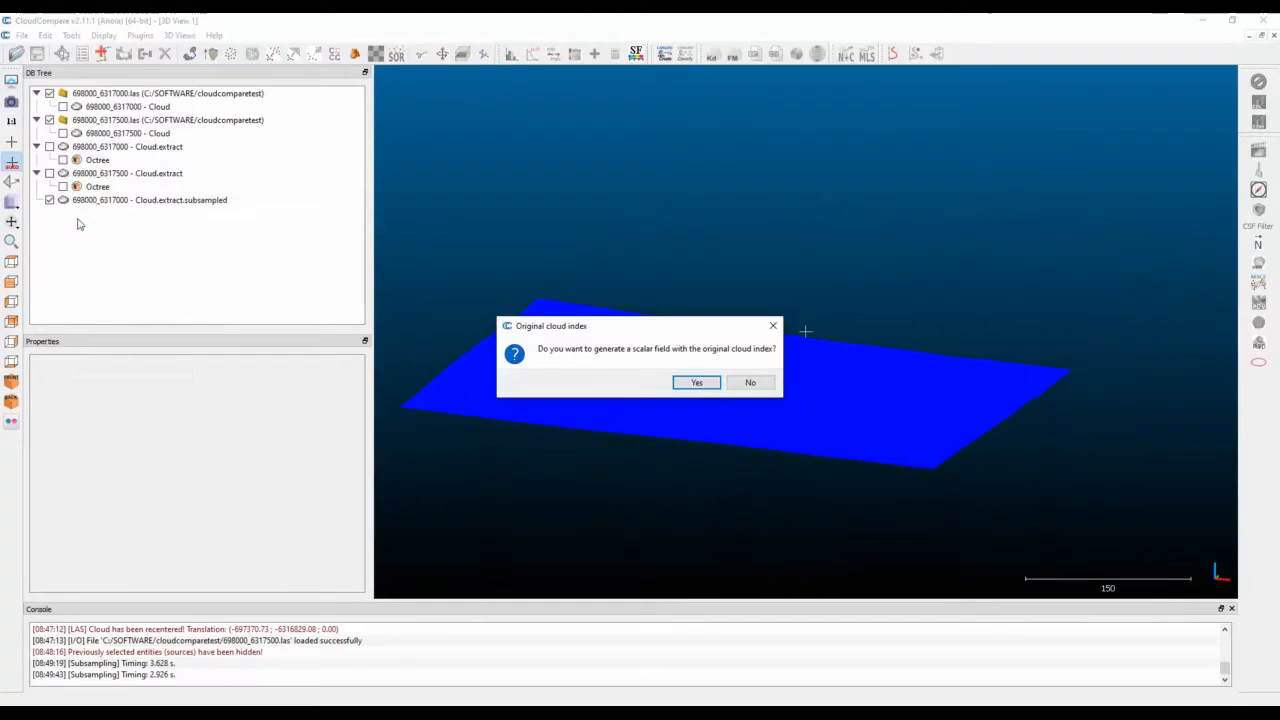
left_click(697, 383)
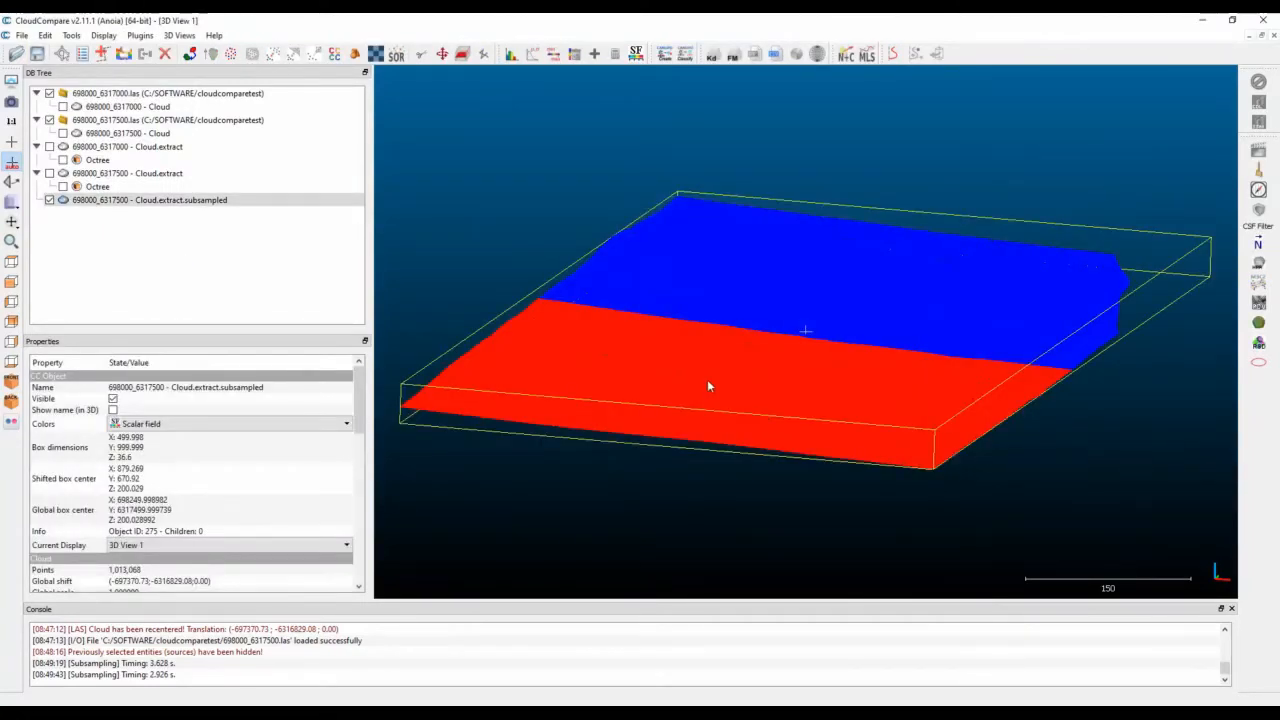
Start saving the merged cloud as a LAS cloud in the folder C:\SOFTWARE\cloudcomparetest.
left_click(128, 201)
left_click(21, 36)
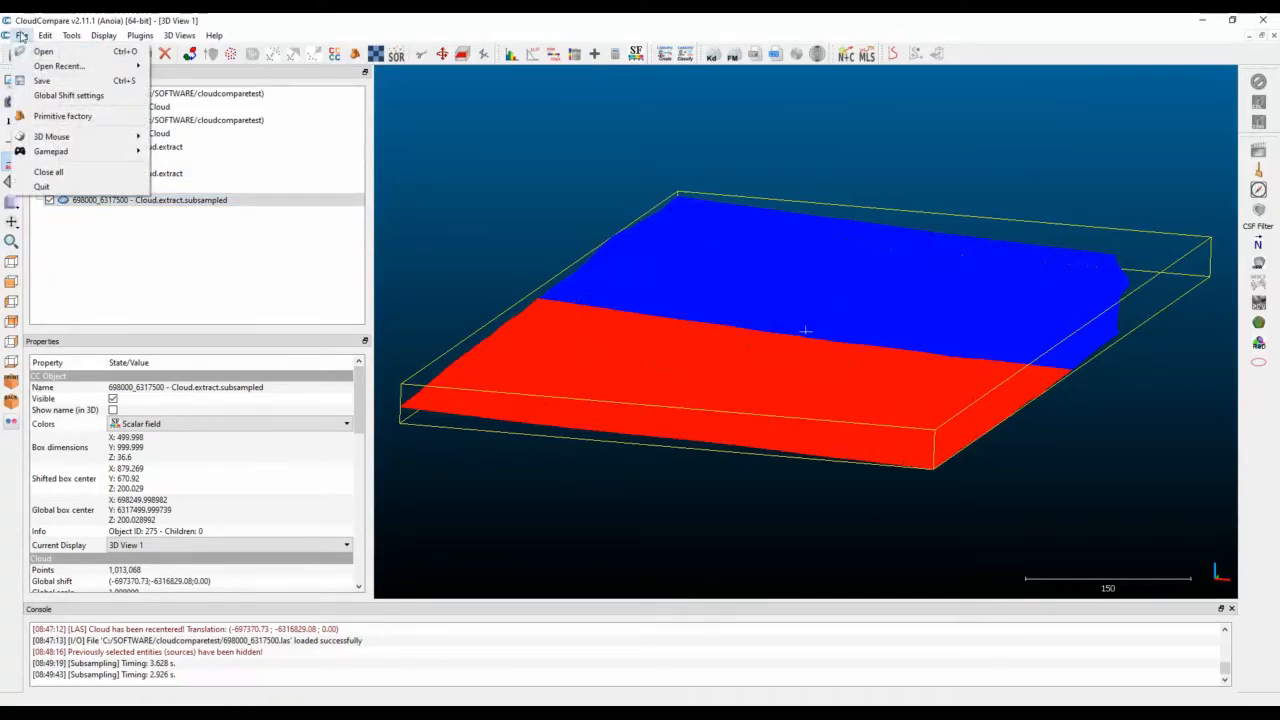
left_click(42, 81)
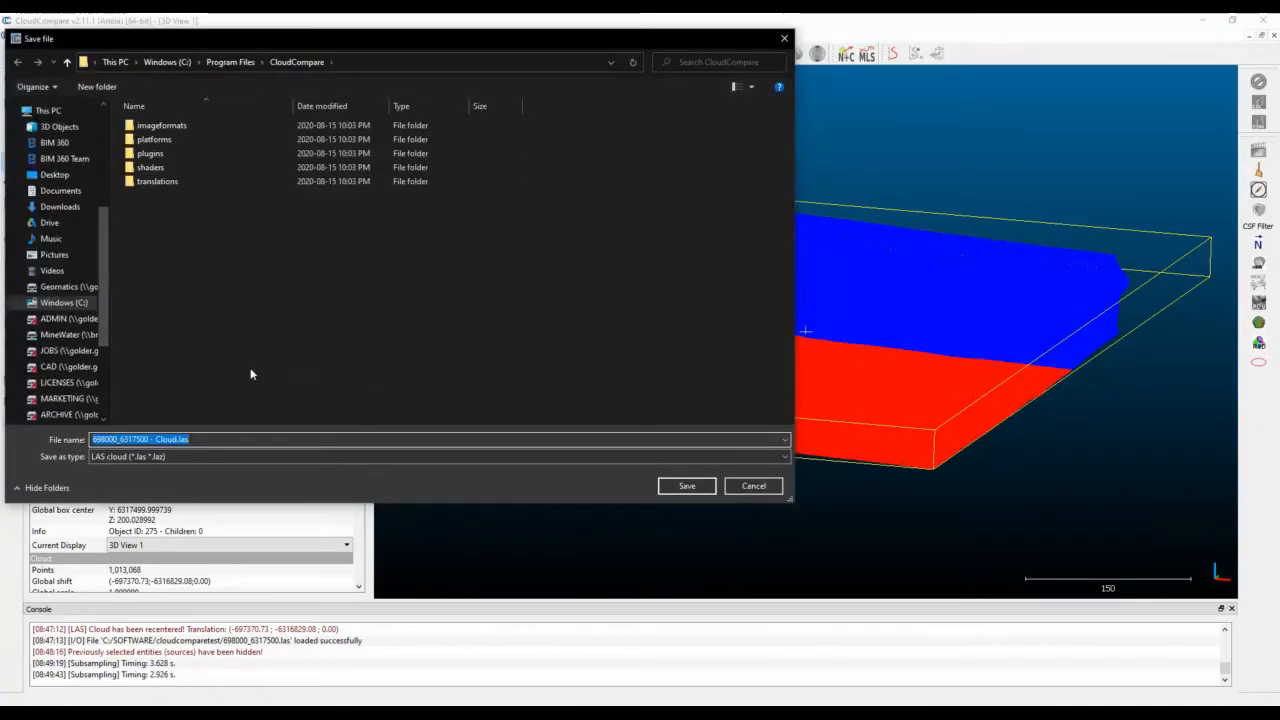
left_click(218, 456)
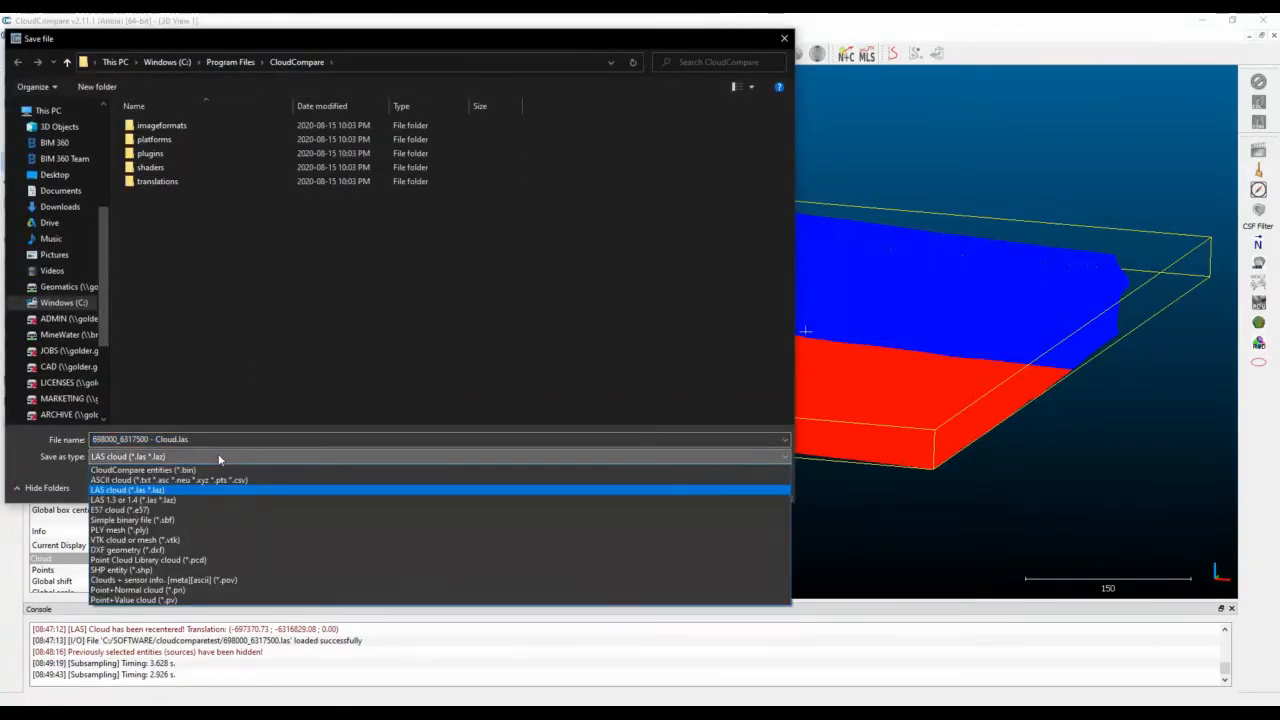
left_click(218, 456)
left_click(64, 302)
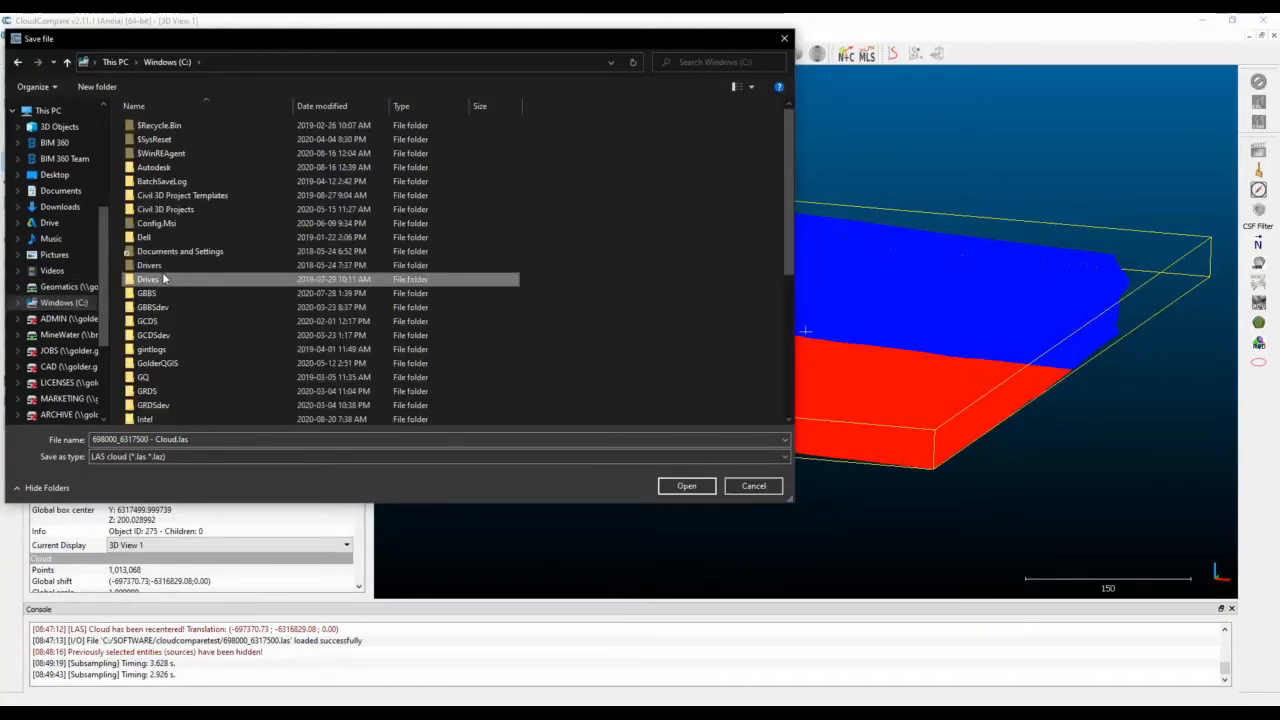
scroll(165, 279, "down", 3)
key("Return")
key("Down")
key("Return")
key("Down")
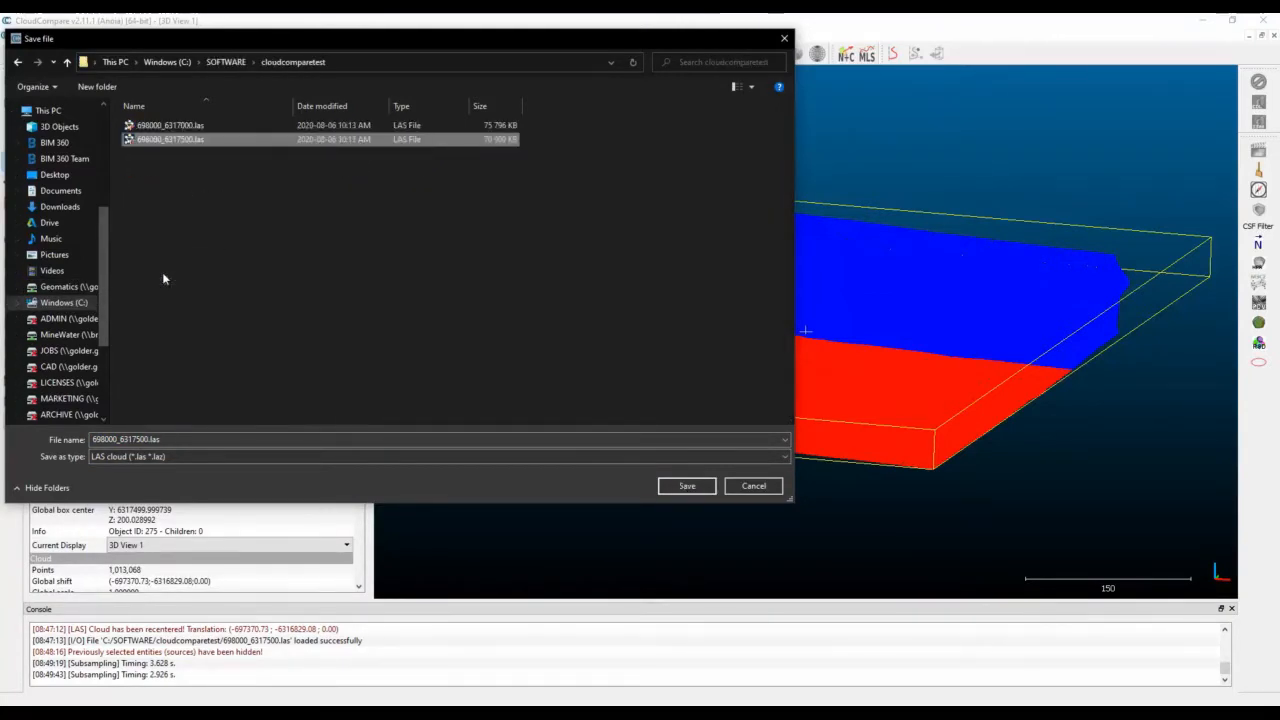
Name the file Combined_0.5mthin_class2 and save it as a LAS cloud with the optimal resolution.
left_click(193, 455)
left_click(193, 453)
left_click(192, 441)
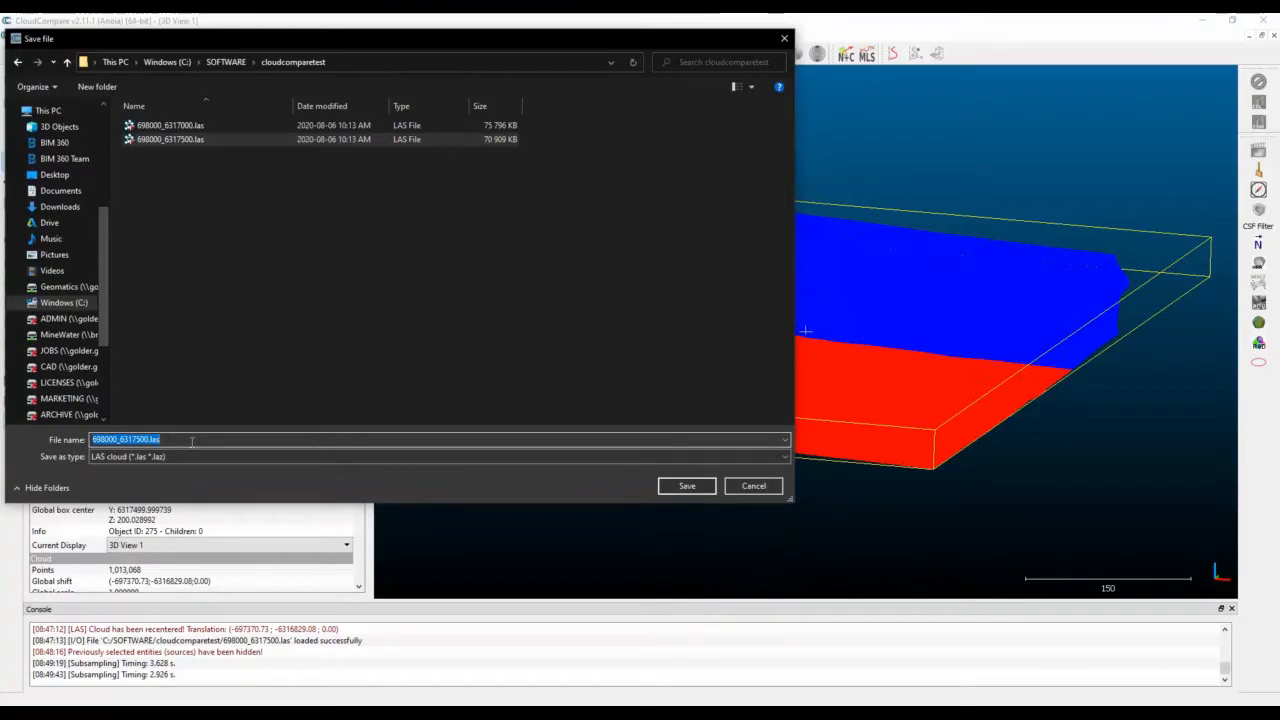
type("Combined")
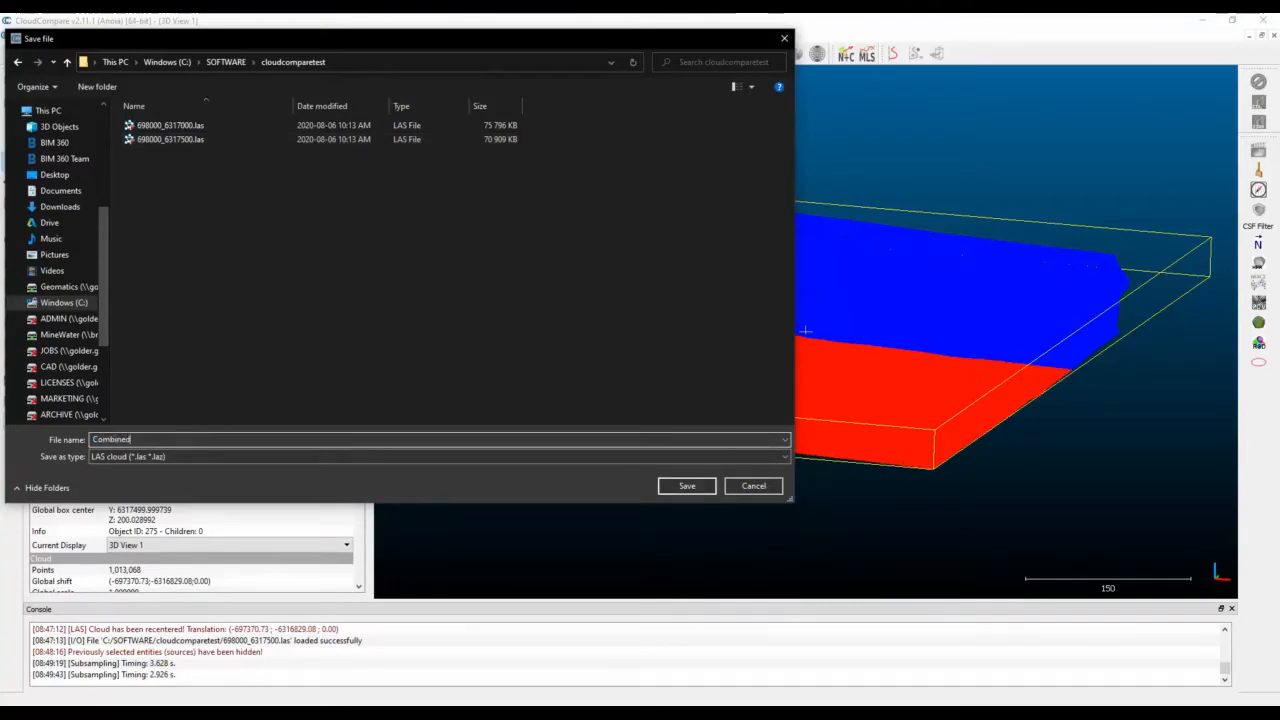
type("_0.5")
type("mthin_cloud")
key("Return")
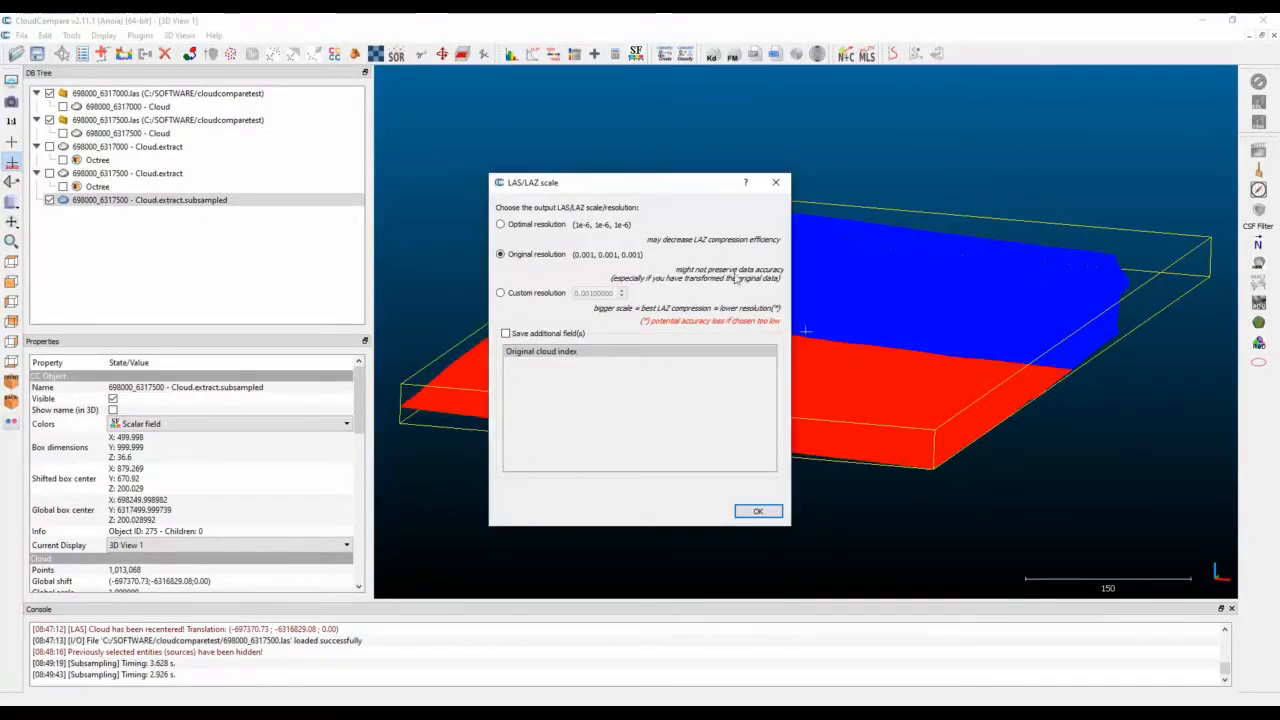
left_click(538, 226)
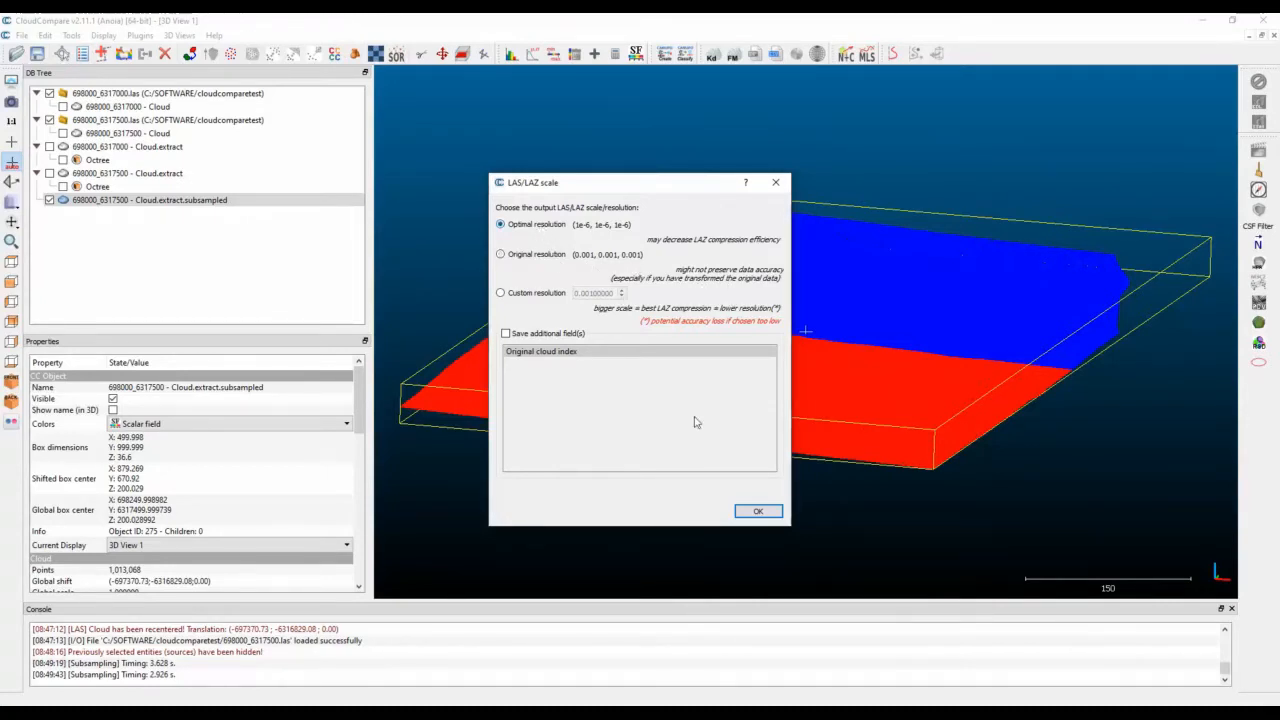
left_click(758, 512)
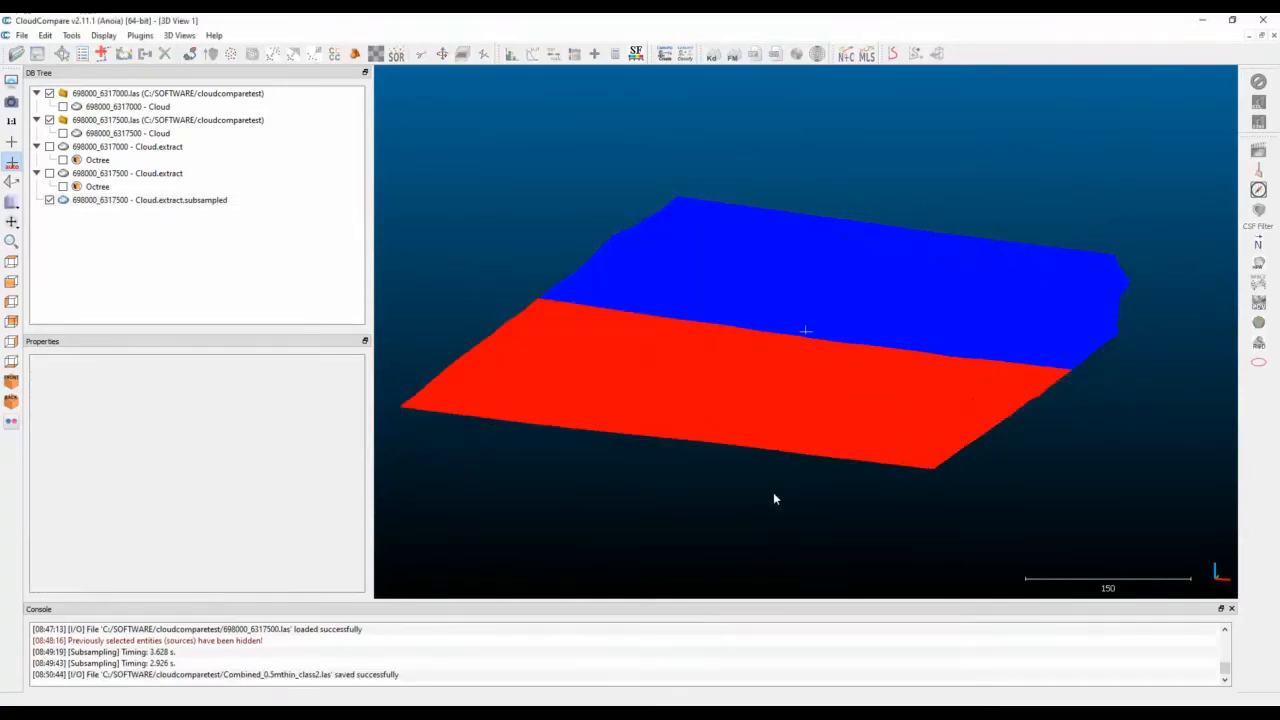
Close CloudCompare, switch to ReCap Pro and start a new point cloud import project named EG-SURVEY_2018.
left_click(1266, 22)
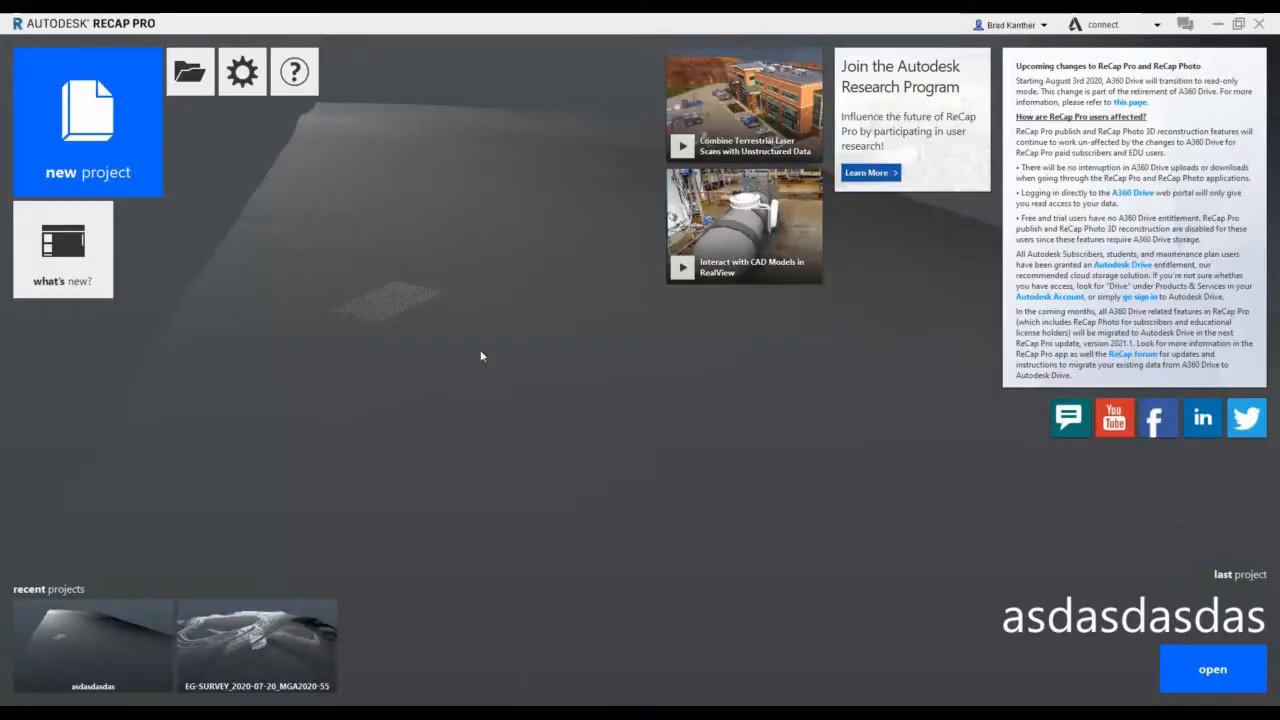
left_click(128, 141)
left_click(494, 354)
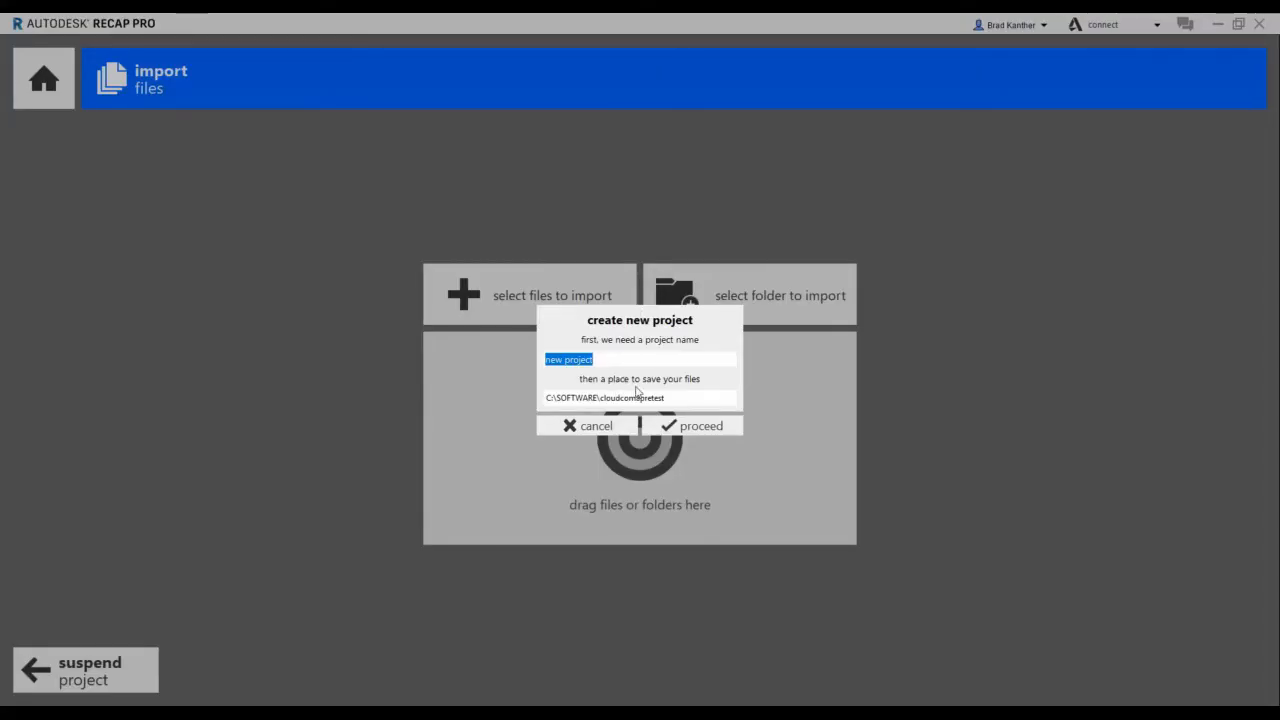
type("Combined")
key("BackSpace")
key("BackSpace")
key("BackSpace")
key("BackSpace")
key("BackSpace")
type("EG-SURVEY_2018")
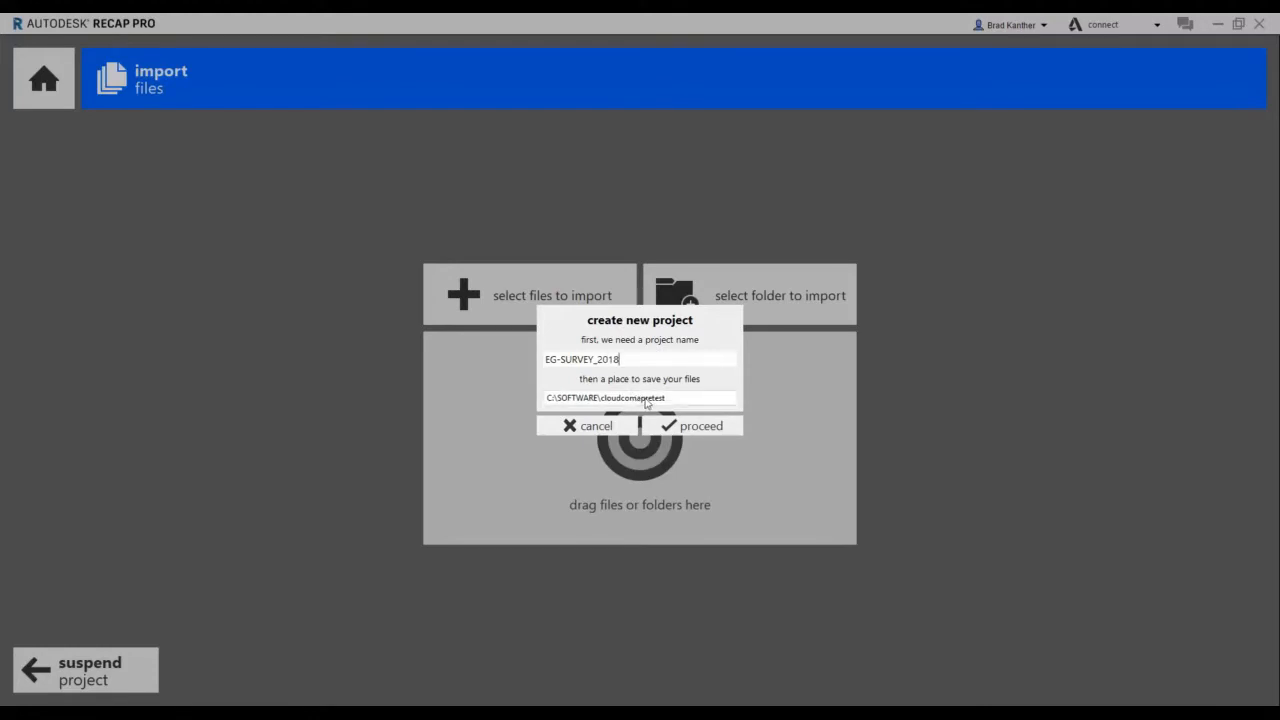
Set the project's save location to C:\SOFTWARE\cloudcomparetest and create the project.
left_click(634, 396)
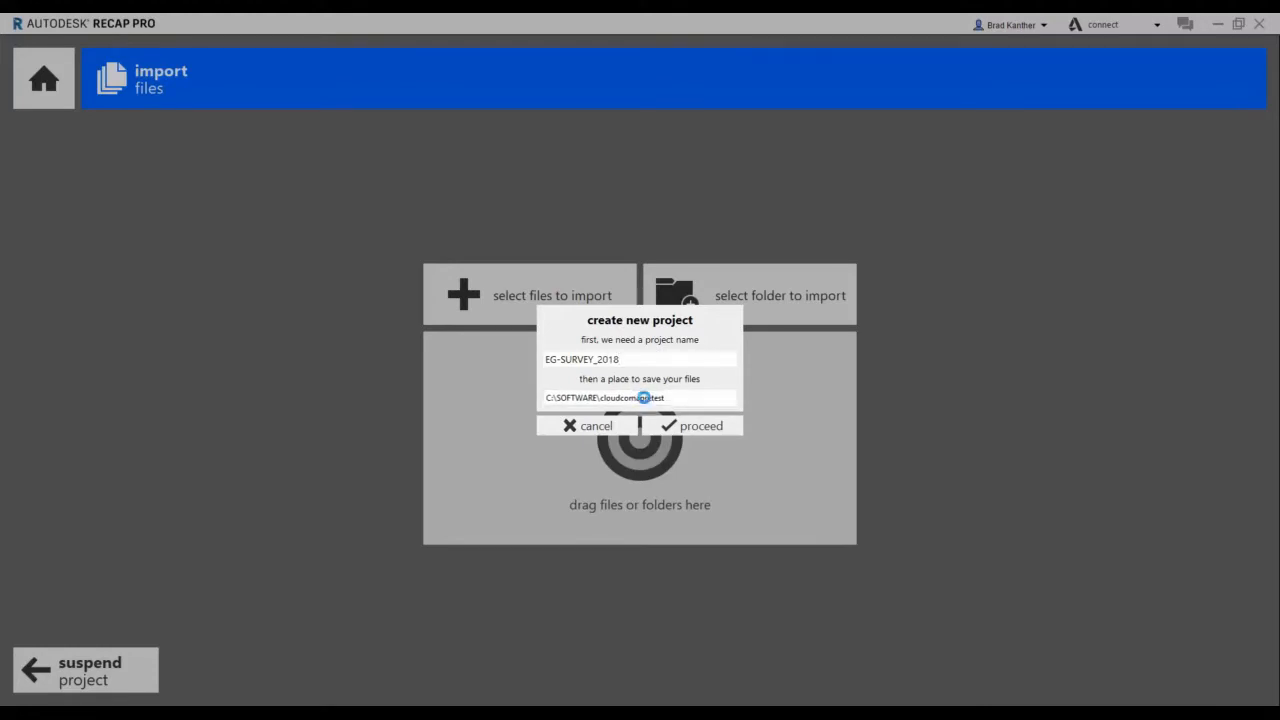
left_click(163, 145)
double_click(163, 147)
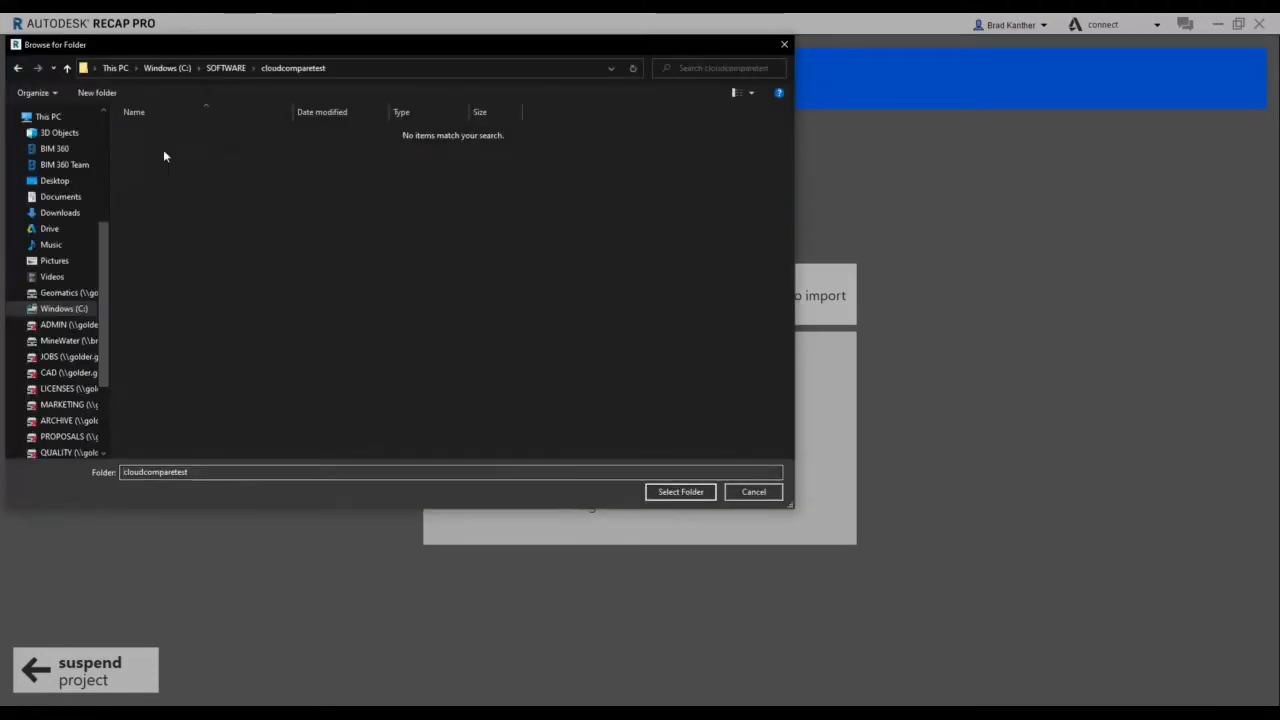
left_click(676, 492)
left_click(695, 427)
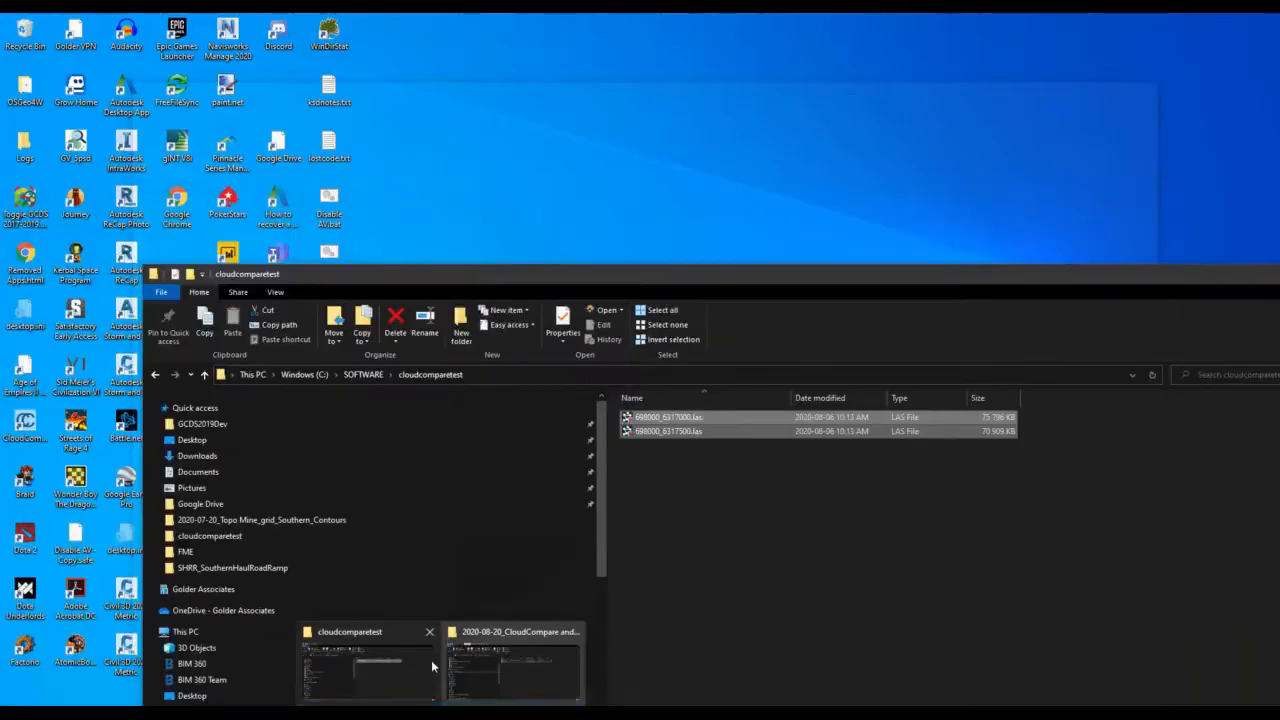
Import Combined_0.5mthin_class2.las from the cloudcomparetest folder with the default scan settings and index the scan.
left_click(440, 662)
left_click(702, 470)
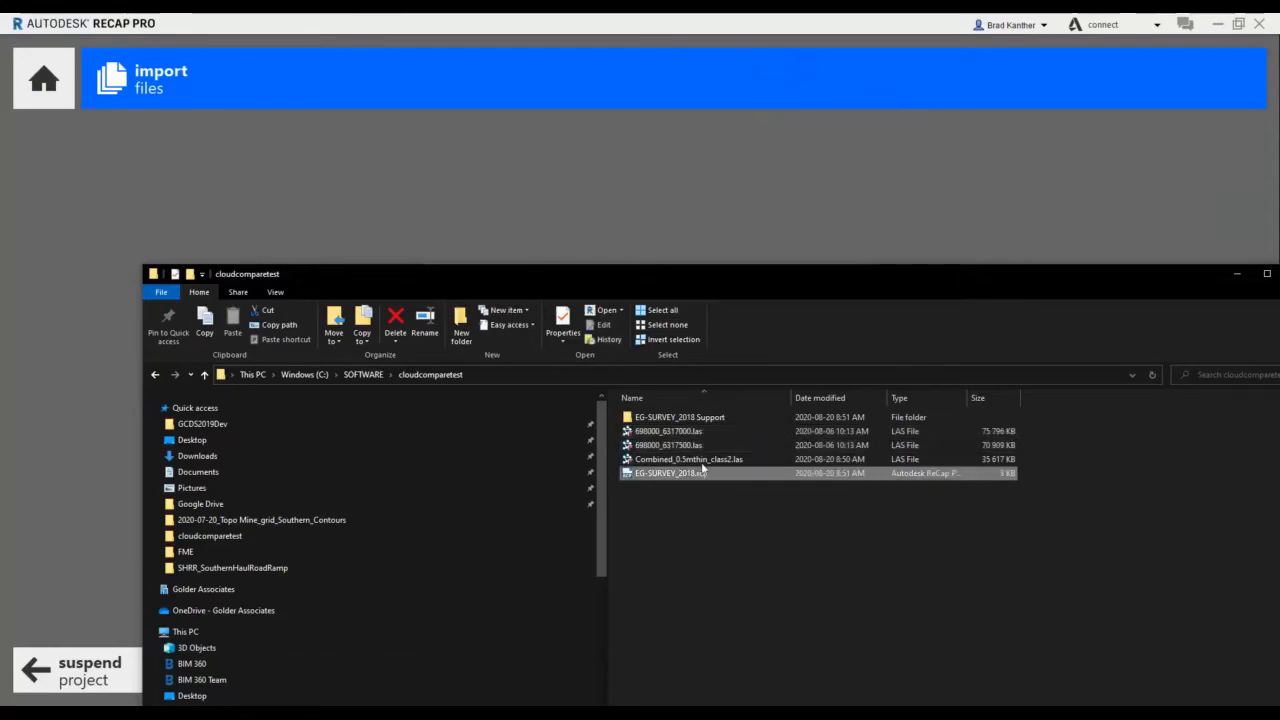
left_click_drag(703, 461, 567, 232)
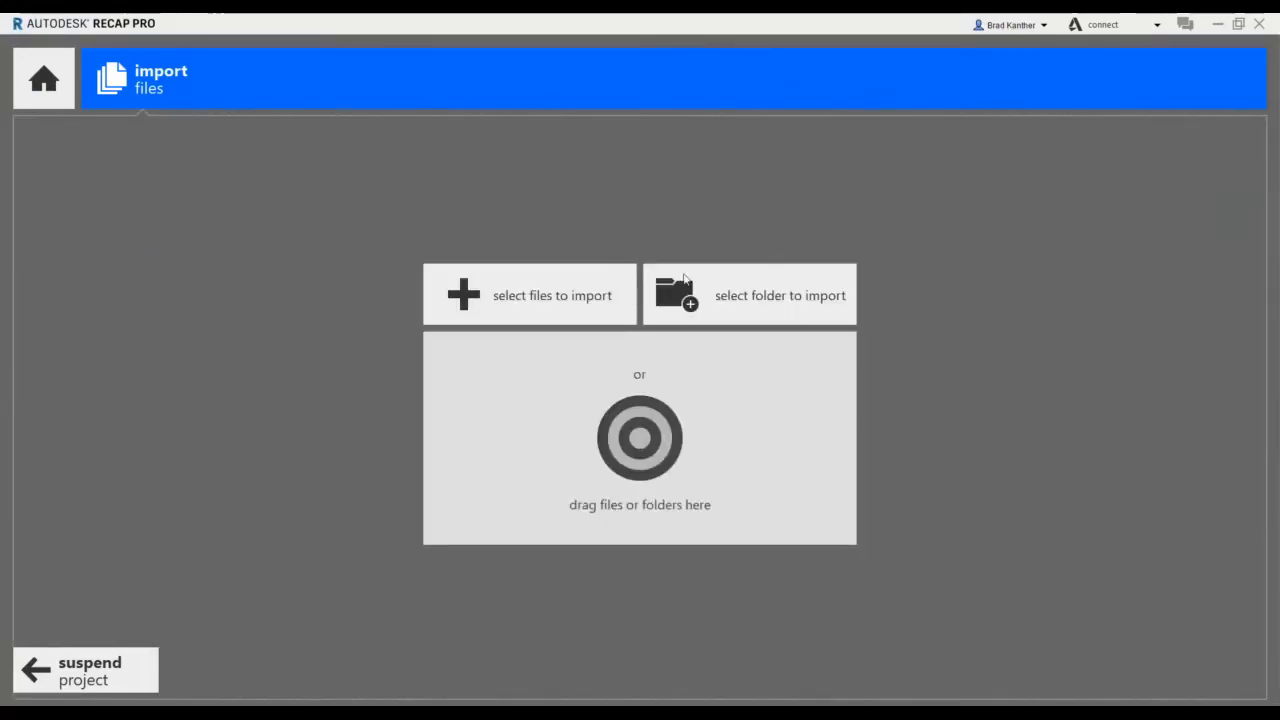
left_click(676, 88)
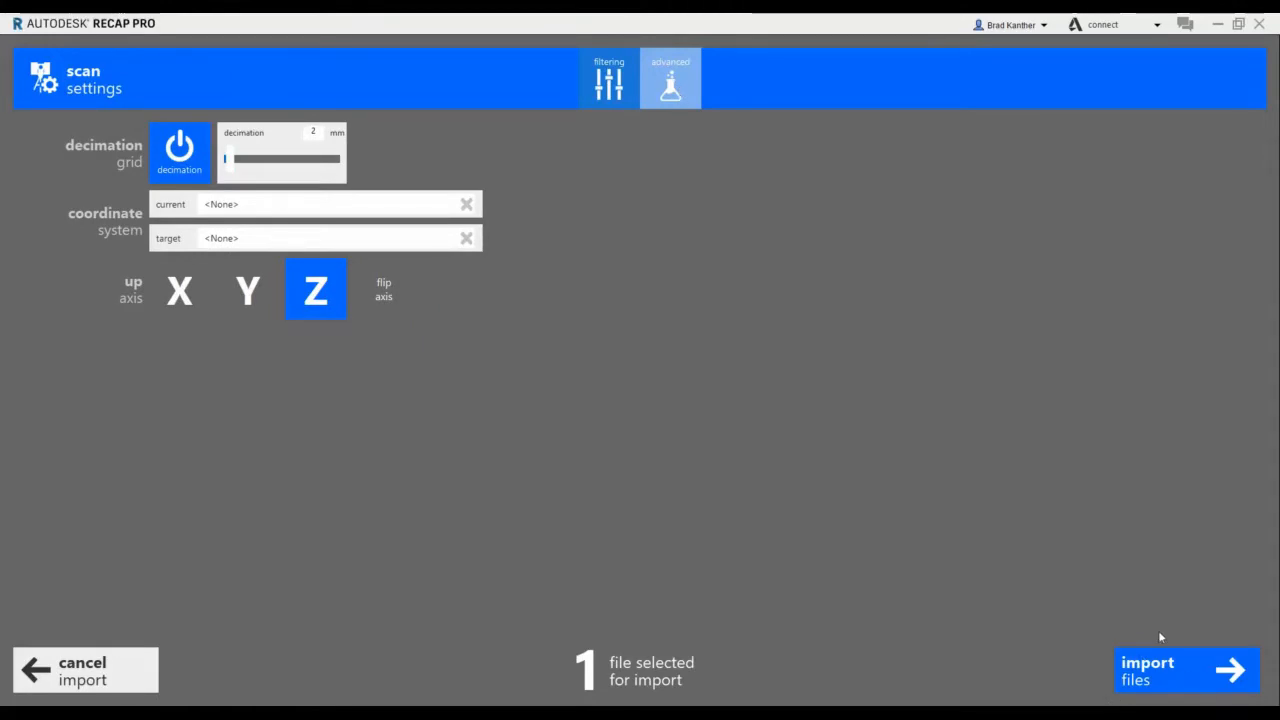
left_click(1180, 668)
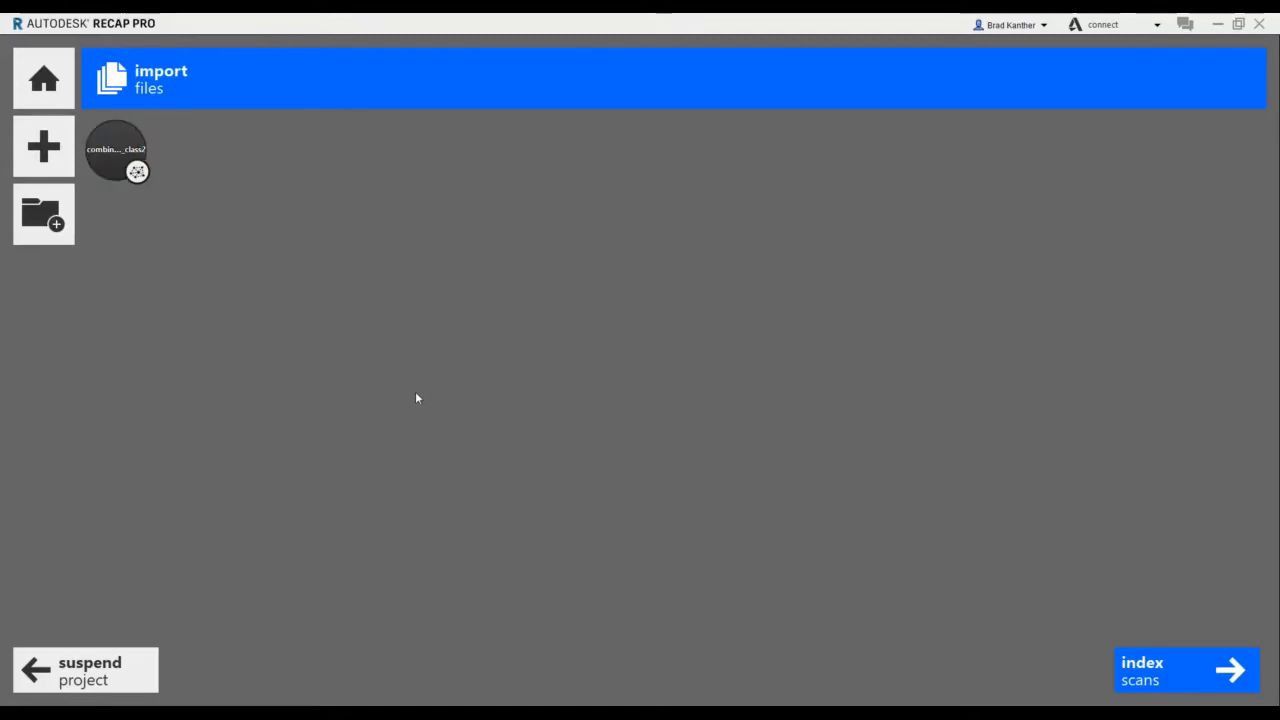
left_click(1150, 680)
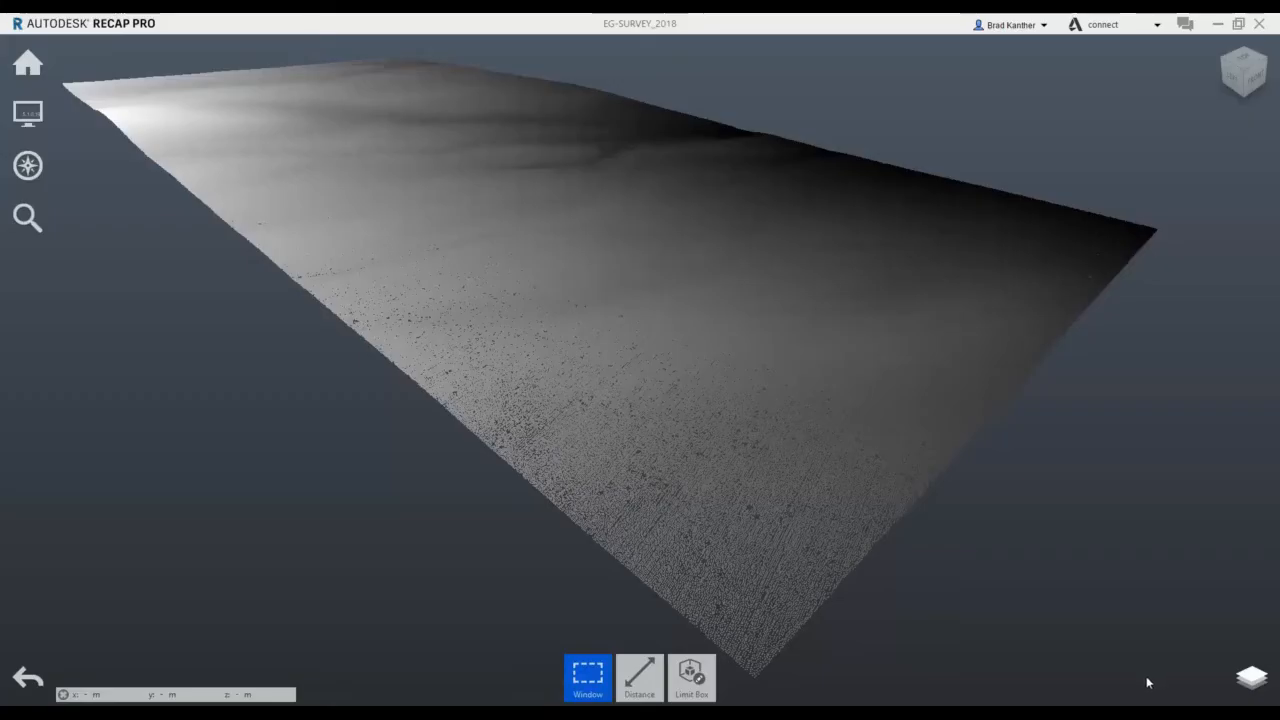
Inspect the imported point cloud and change its colour display from RGB to Elevation.
middle_click_drag(691, 416, 589, 603)
left_click_drag(574, 411, 455, 418)
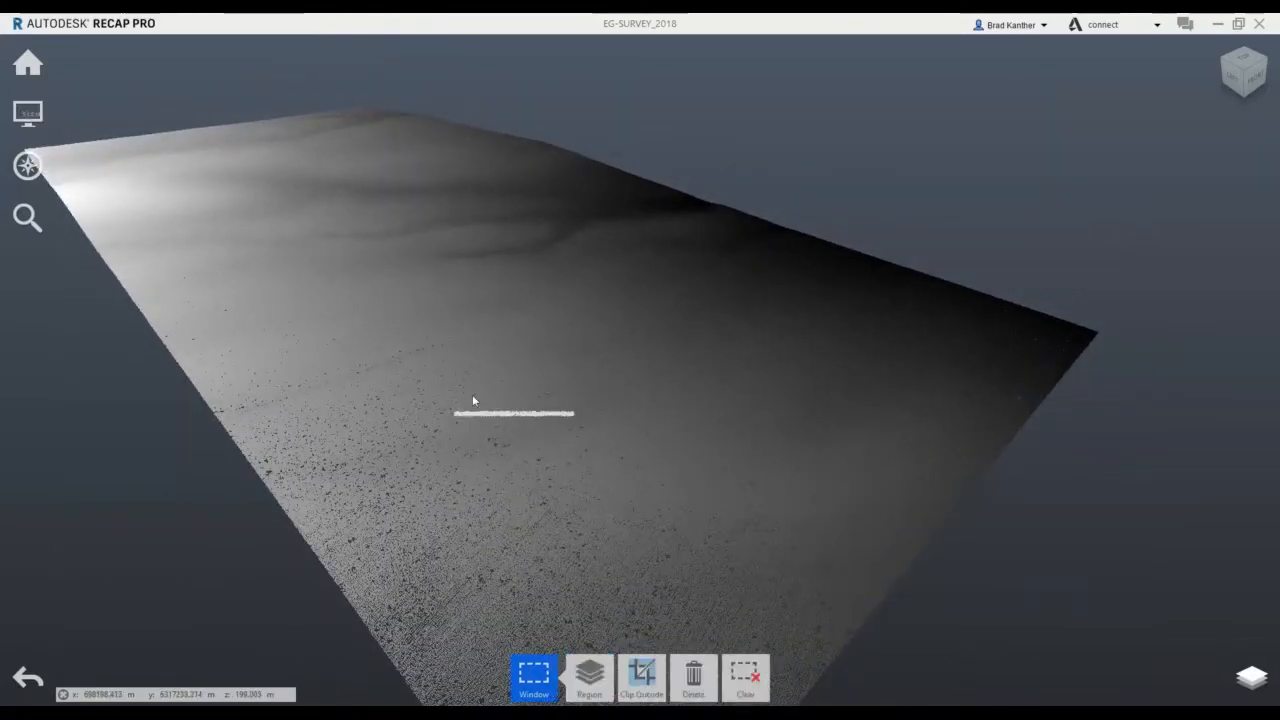
left_click(791, 103)
middle_click_drag(578, 425, 440, 357)
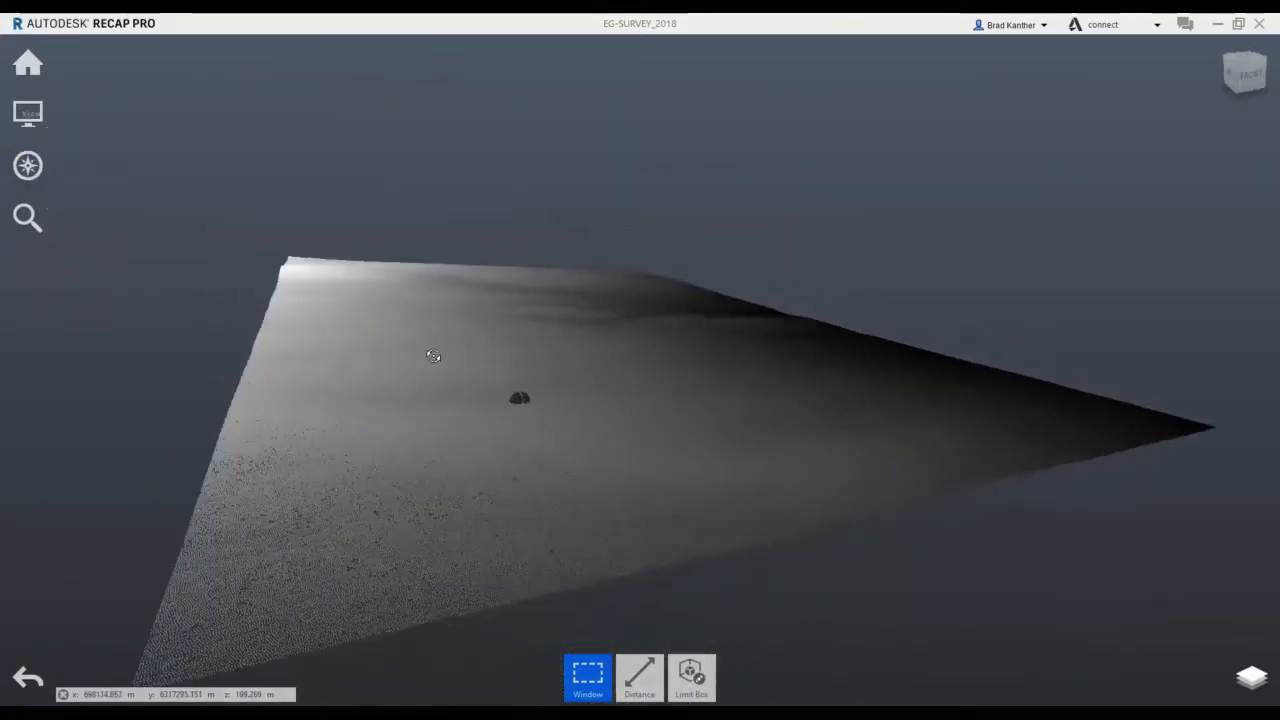
scroll(528, 288, "up", 4)
mouse_move(28, 113)
mouse_move(84, 113)
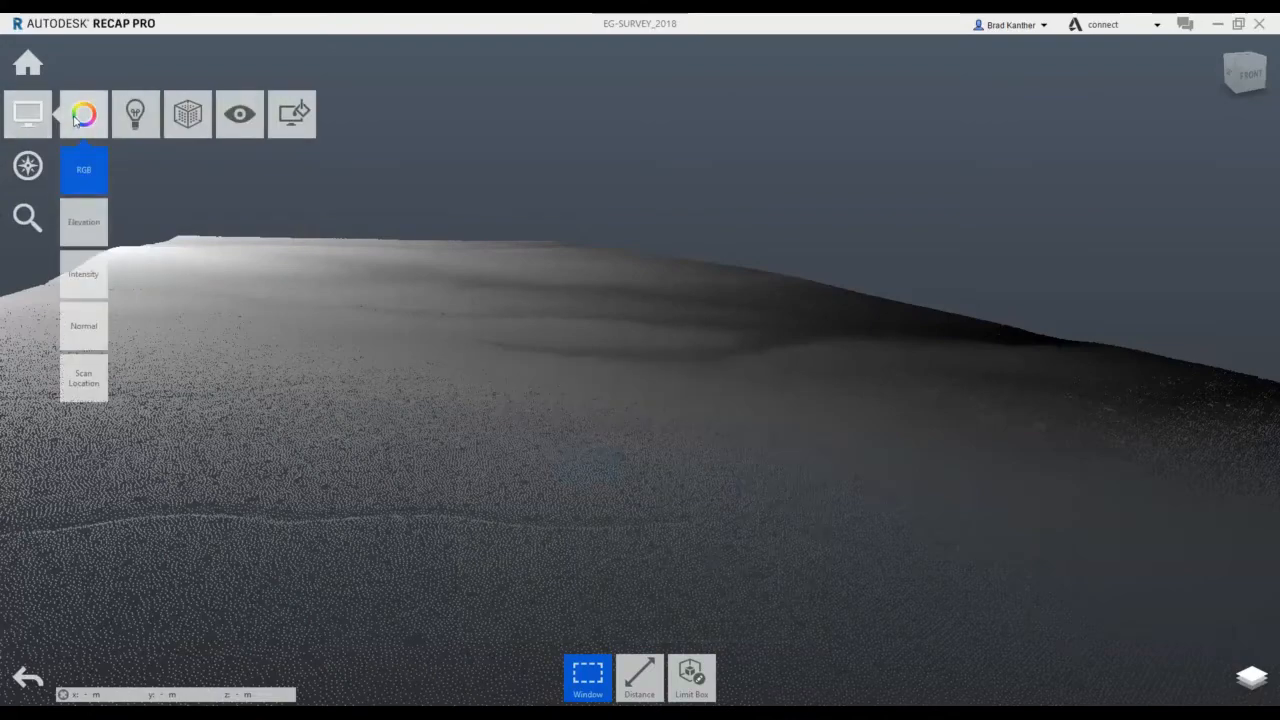
left_click(84, 222)
middle_click_drag(602, 354, 603, 437, "shift")
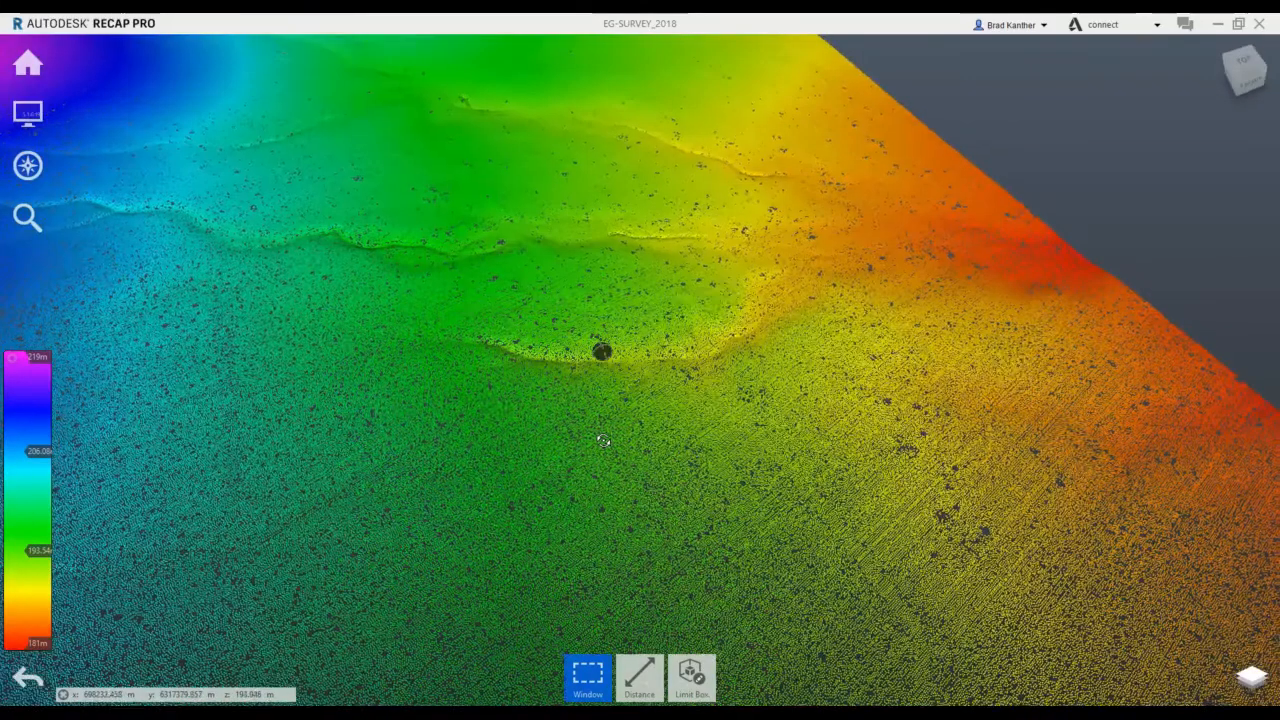
scroll(604, 421, "down", 4)
Minimise ReCap Pro, switch to Civil 3D and close its Toolspace window.
mouse_move(28, 62)
mouse_move(84, 60)
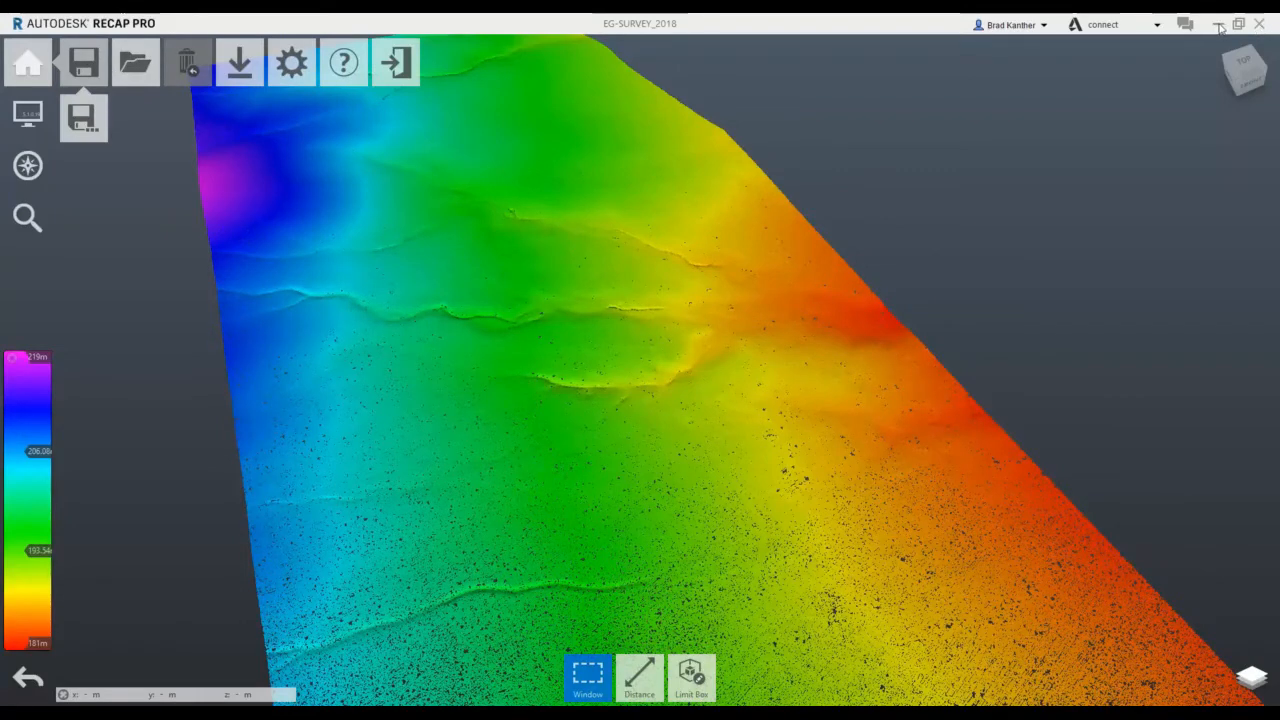
left_click(1218, 24)
left_click(514, 712)
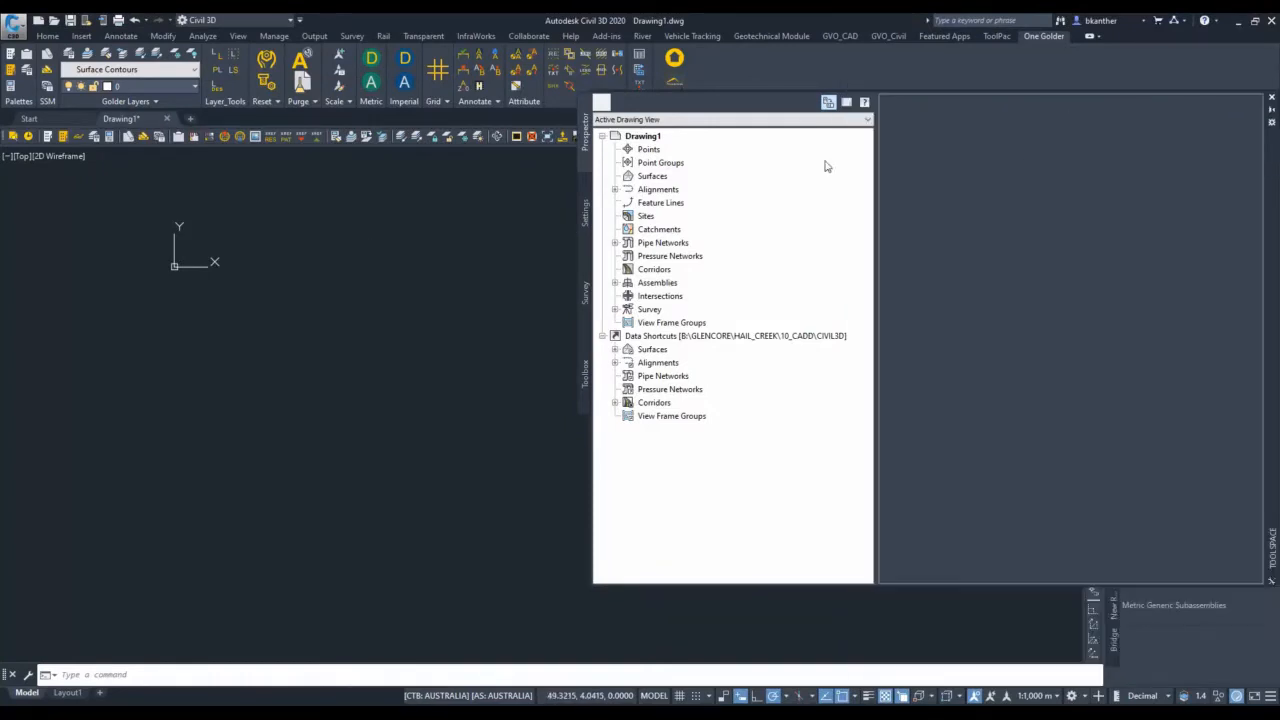
left_click(1268, 99)
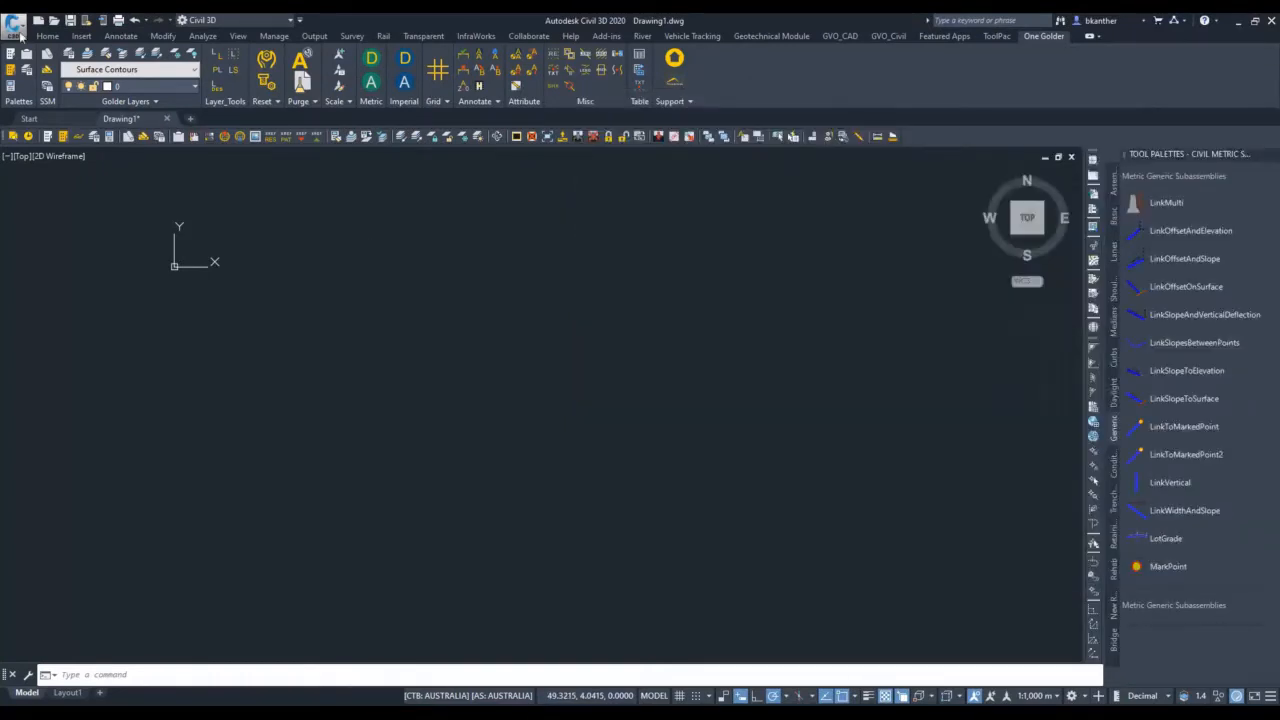
Attach the EG-SURVEY_2018 point cloud project from C:\SOFTWARE\cloudcomparetest at insertion point 0,0,0 with scale 1 and rotation 0.
left_click(83, 37)
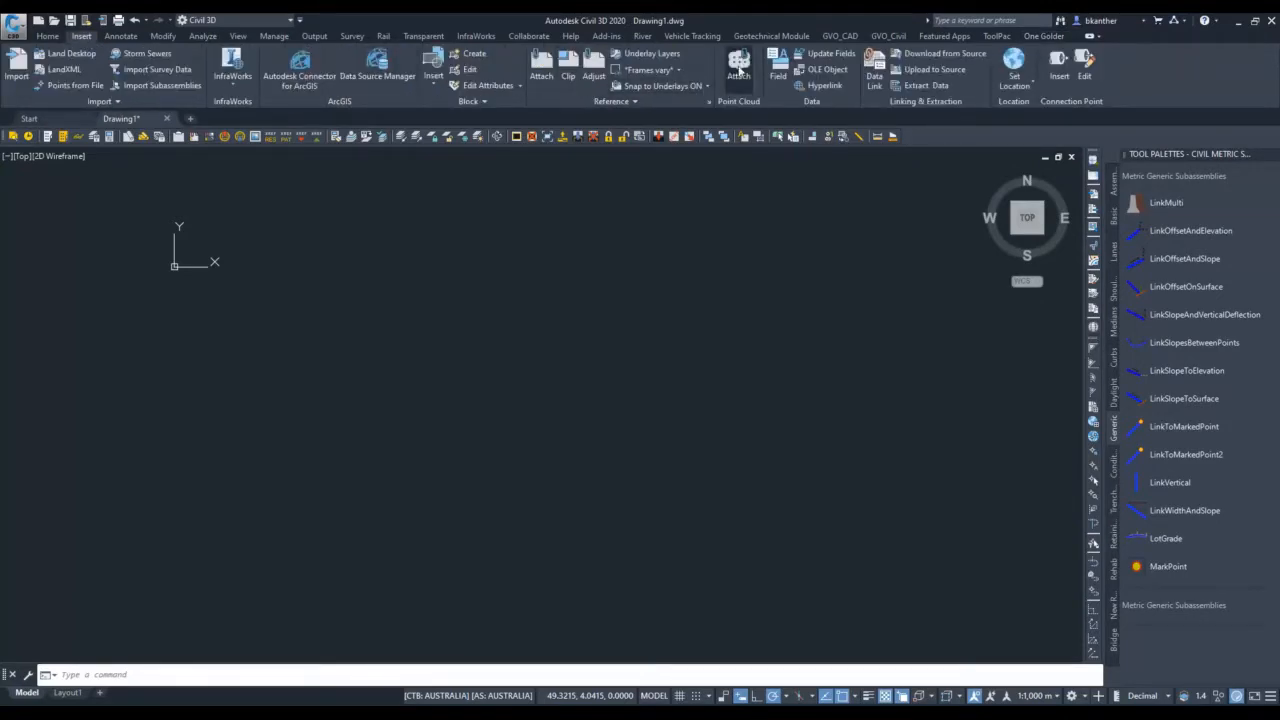
left_click(740, 68)
left_click(836, 341)
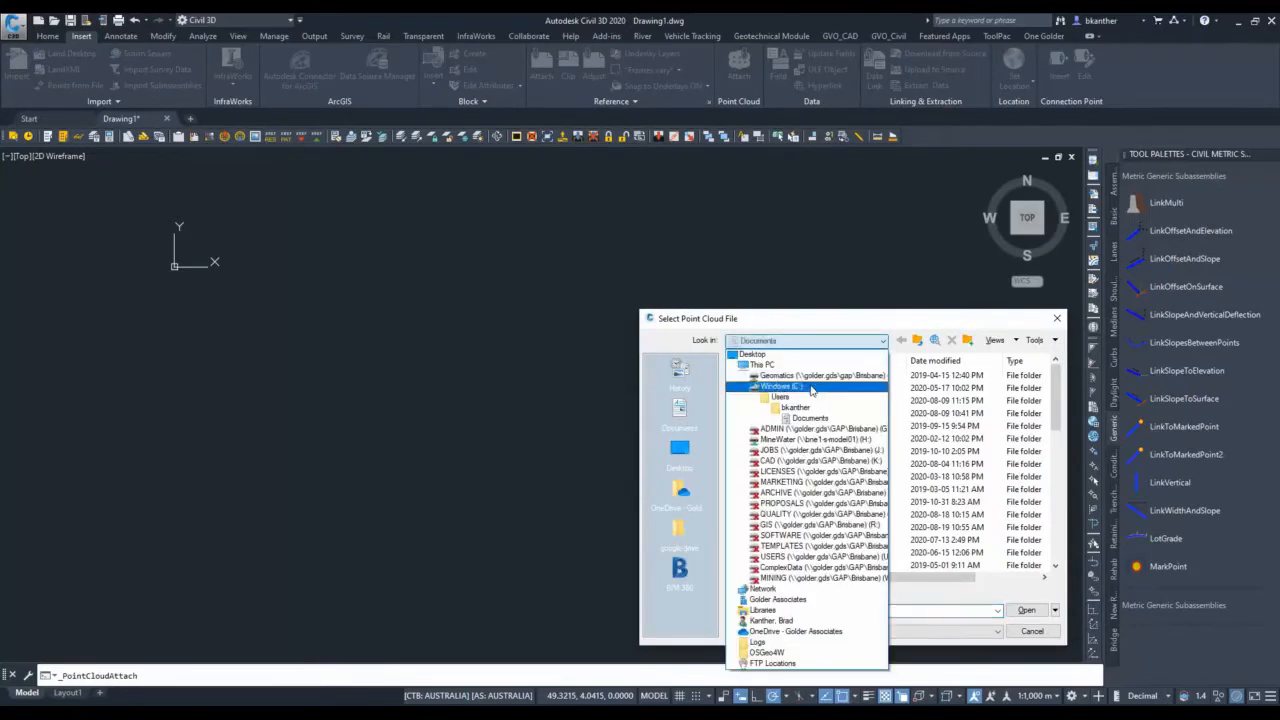
left_click(806, 390)
key("s")
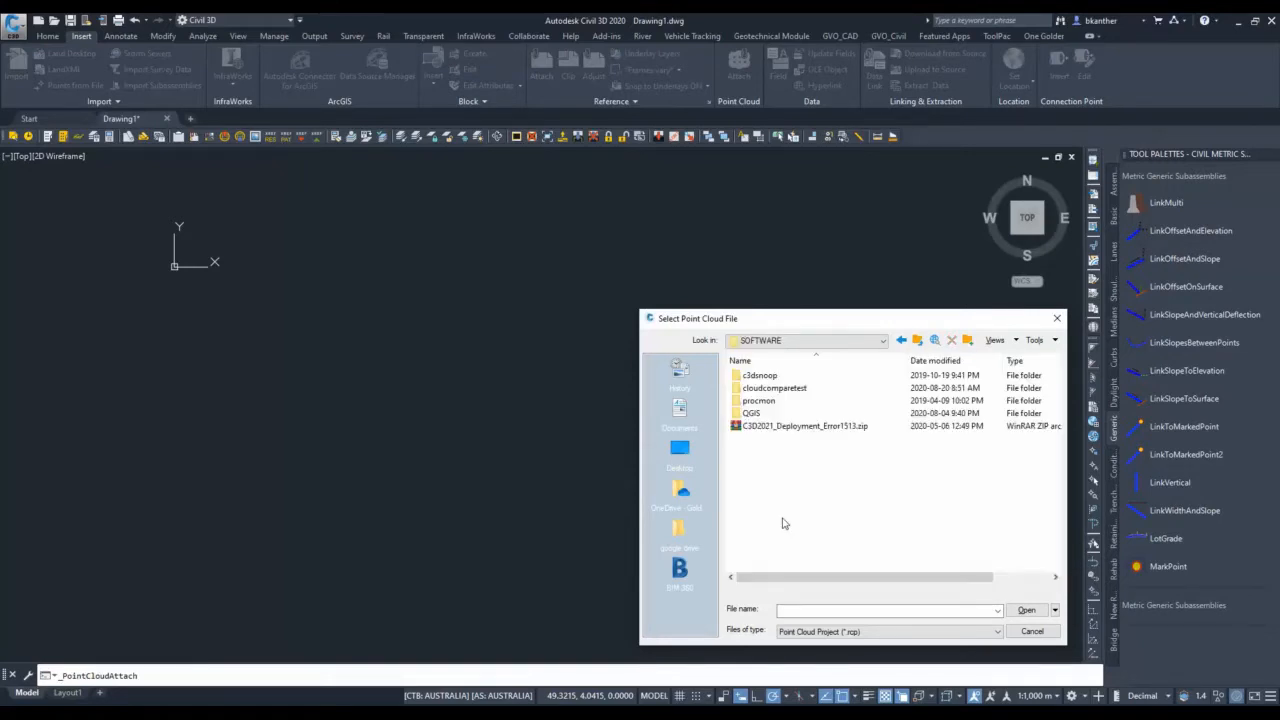
key("Return")
key("Down")
key("Return")
key("Down")
key("Return")
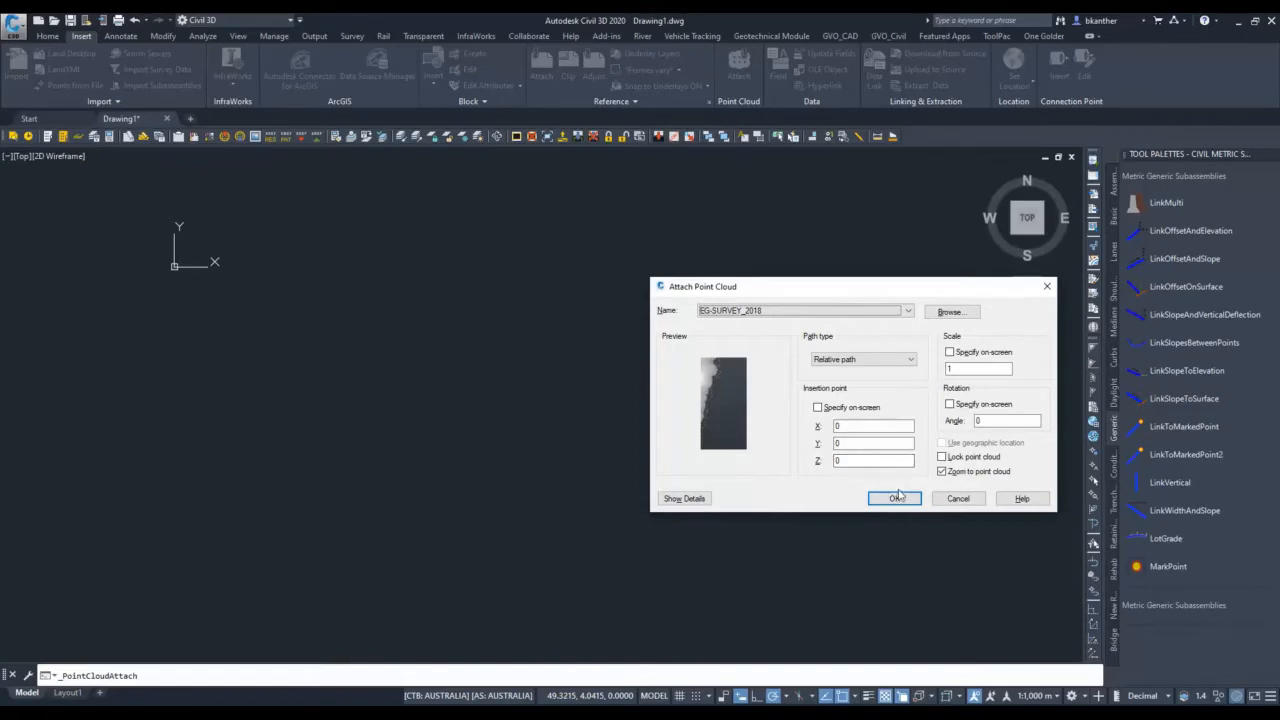
left_click(896, 499)
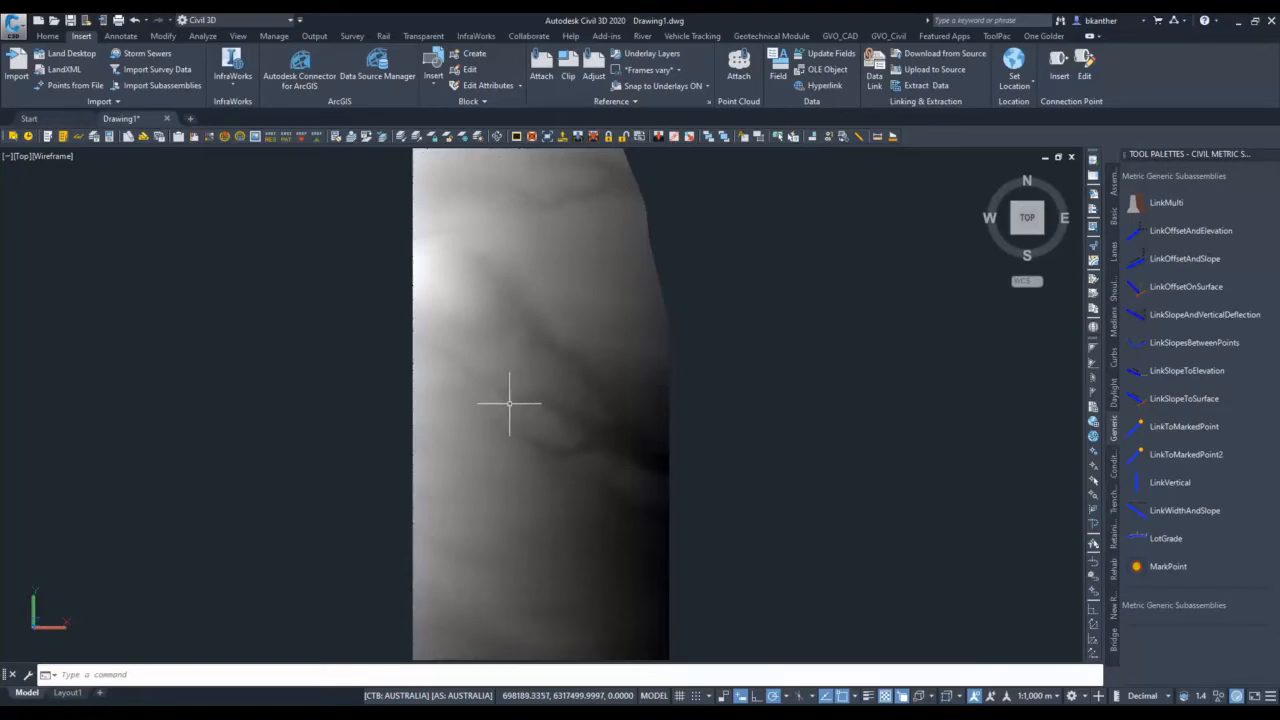
Set the visual style to 2D Wireframe and start a TIN surface named EG-SURVEY_2018 from the attached point cloud.
left_click(55, 158)
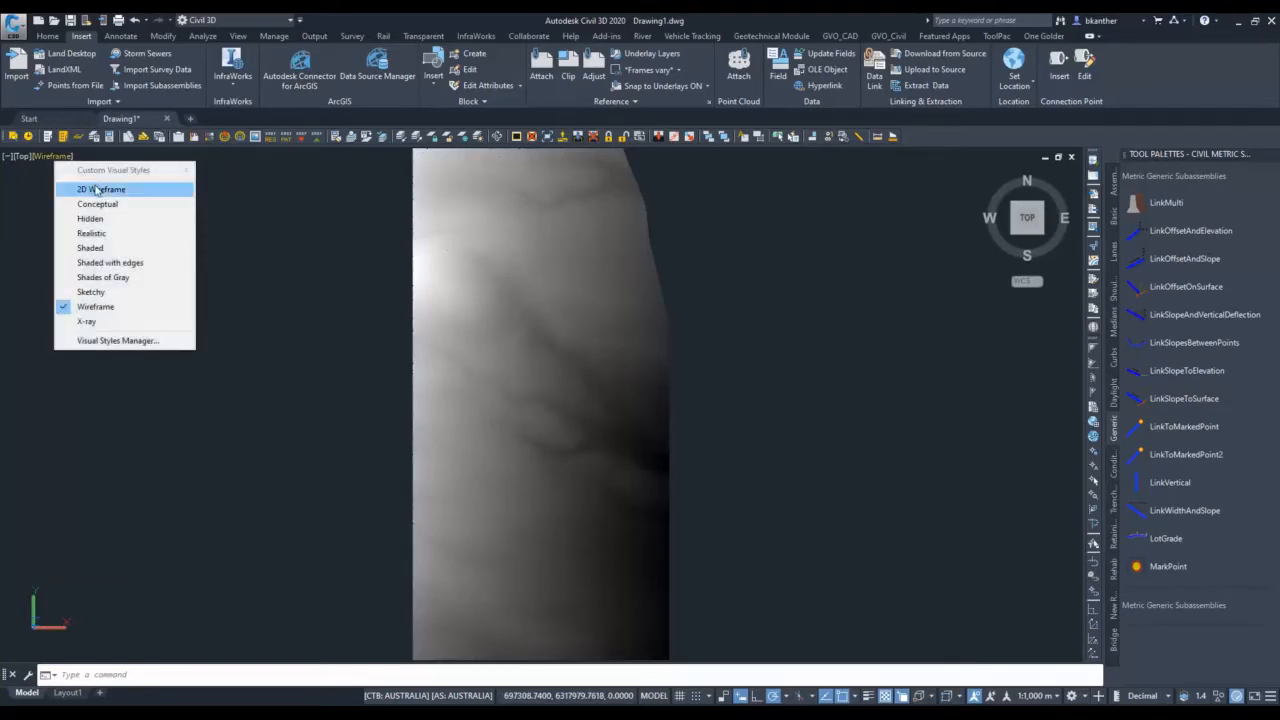
left_click(97, 190)
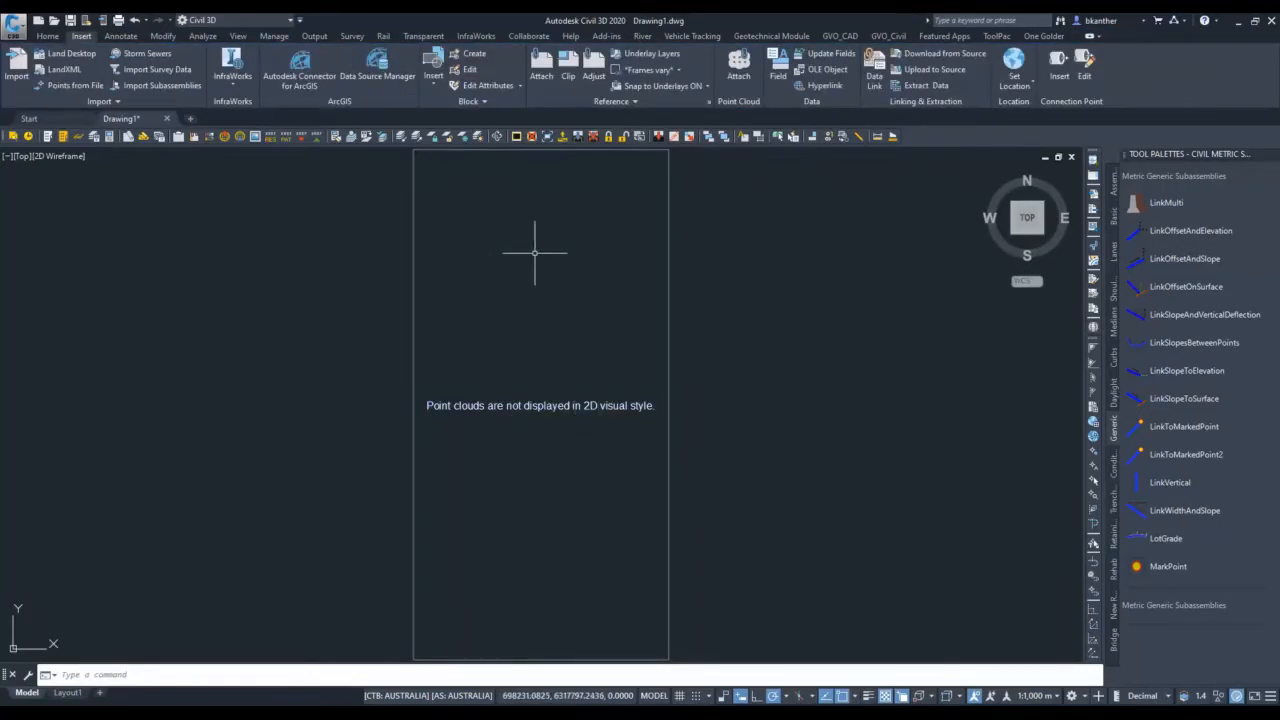
left_click(603, 402)
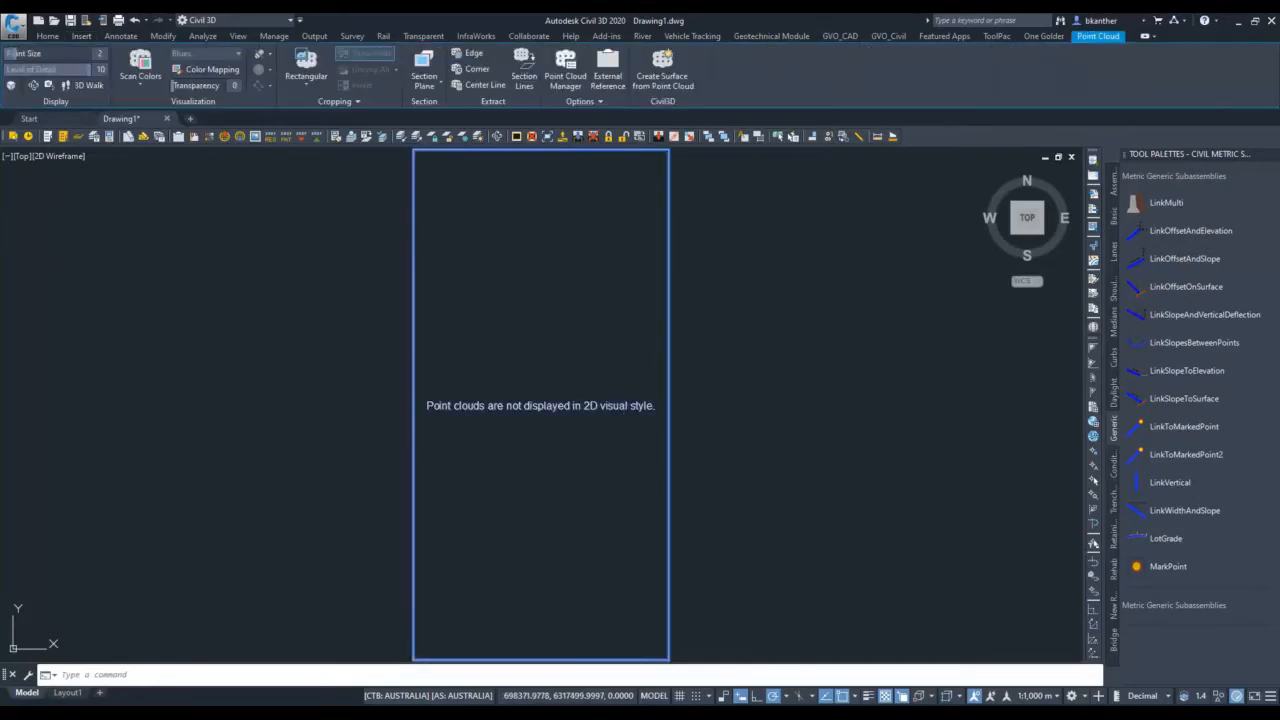
left_click(663, 76)
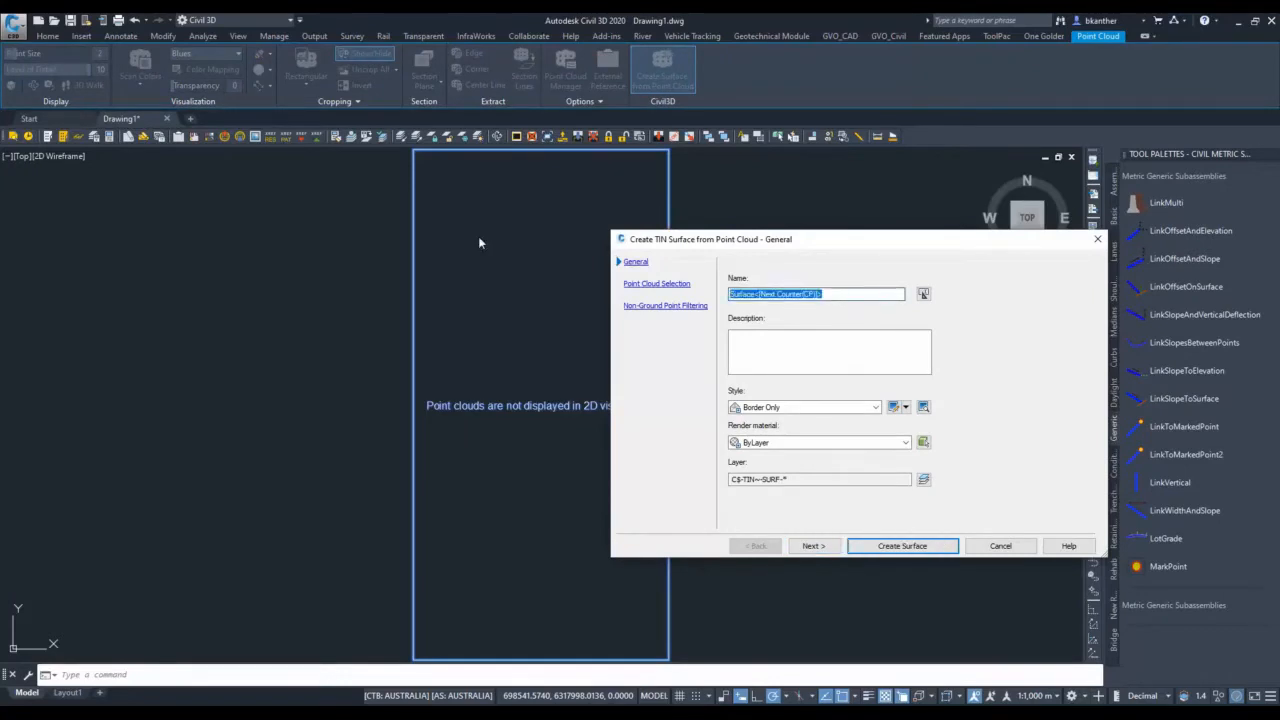
type("EG-SURVEY_")
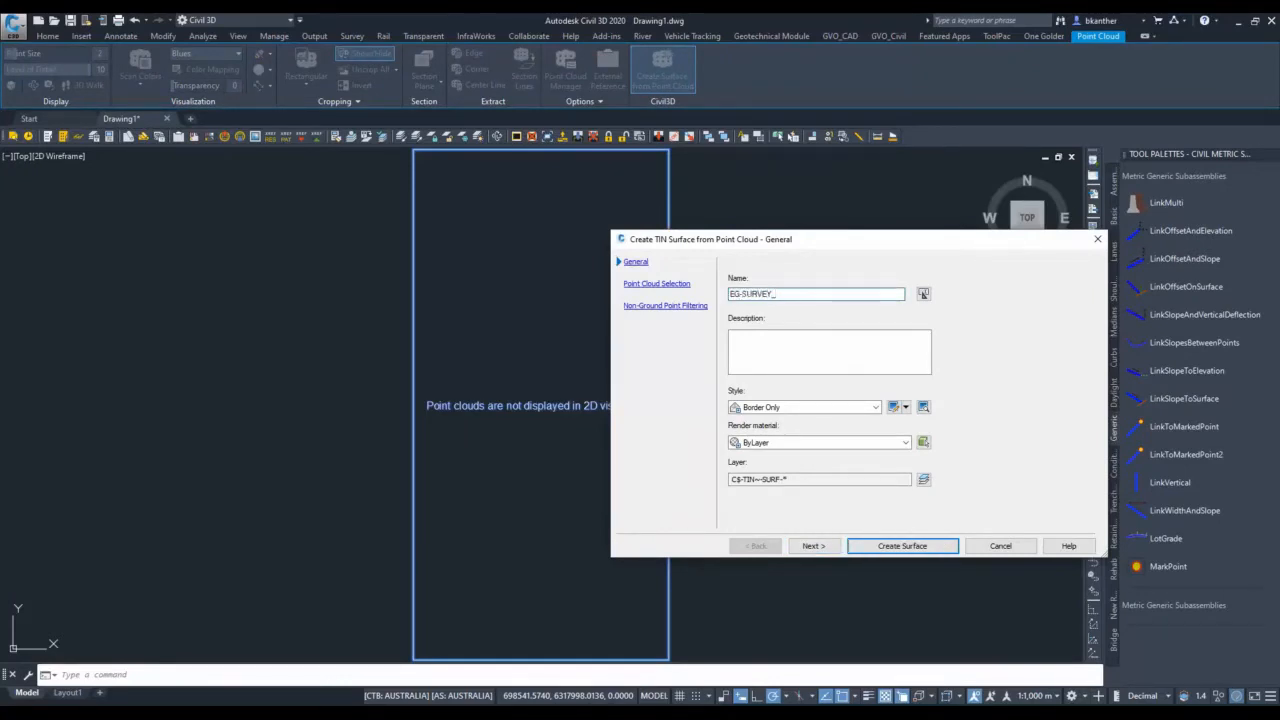
type("2018")
Enter the surface description "using las data contained C:\SOFTWARE\cloudcomparetest and processed in cloud compare 0.5m thin class 2 points only".
left_click(765, 337)
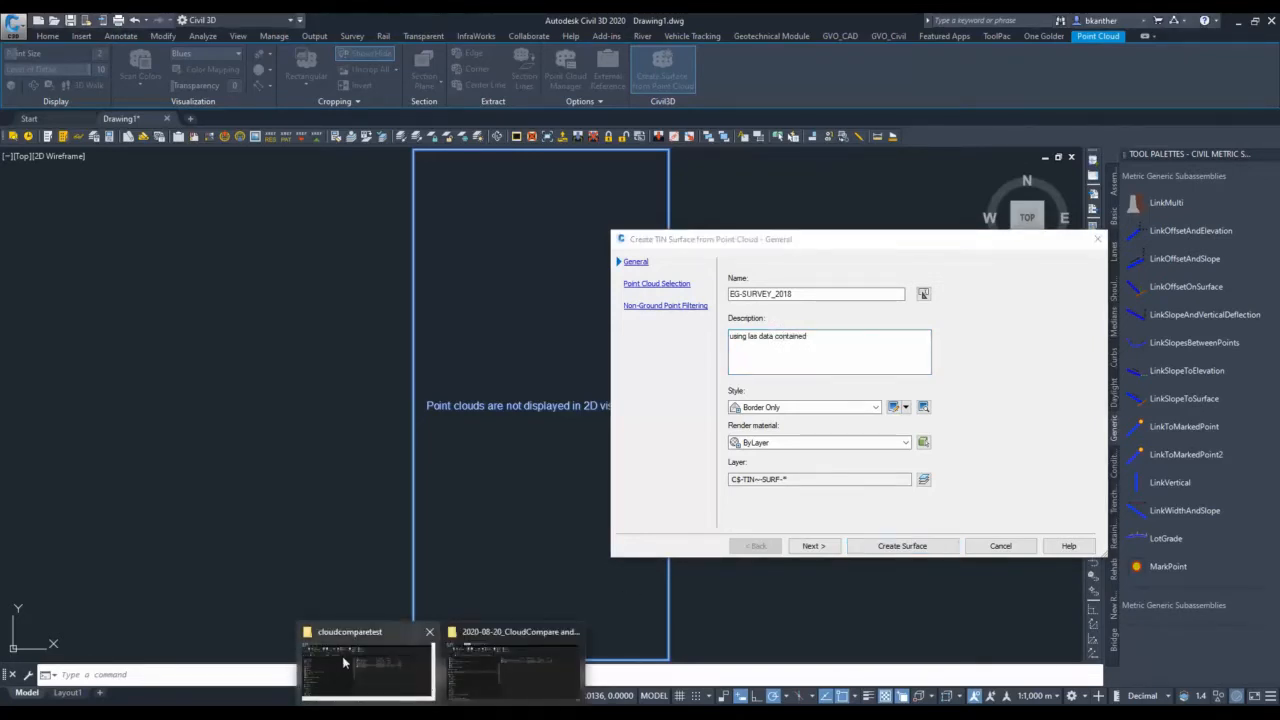
left_click(365, 665)
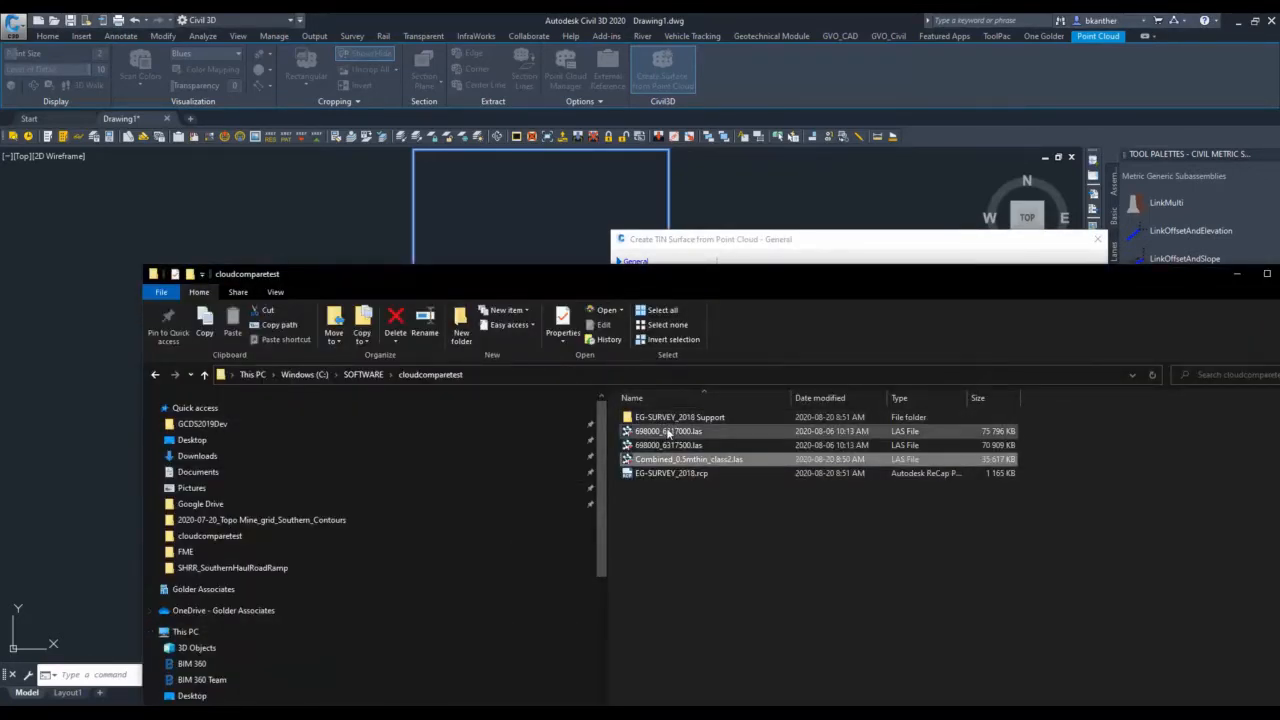
left_click(620, 382)
key("ctrl+c")
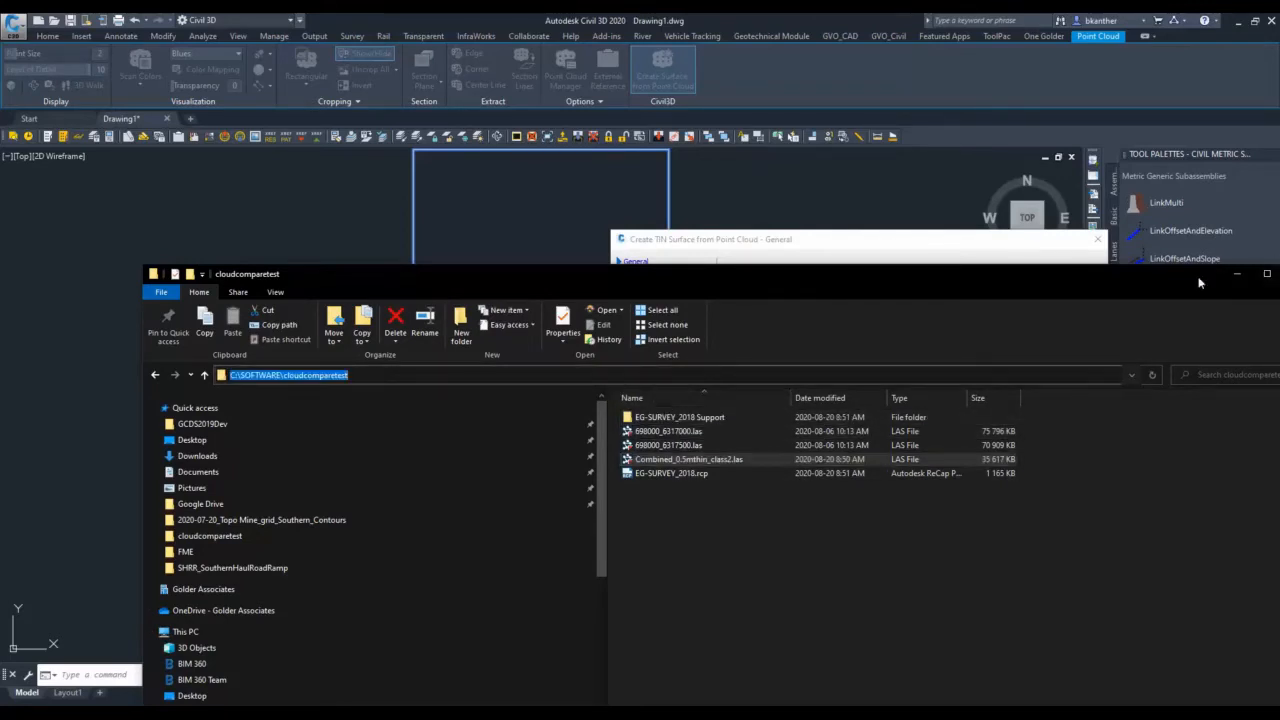
left_click(1237, 277)
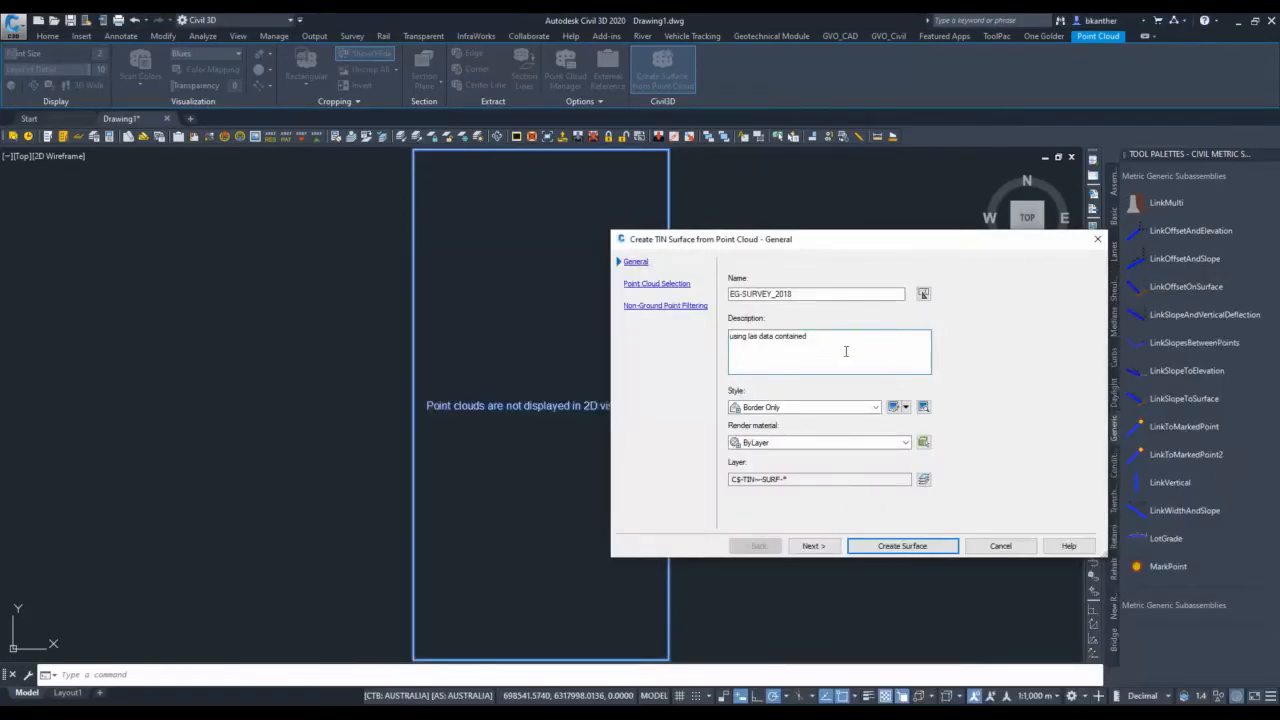
key("ctrl+v")
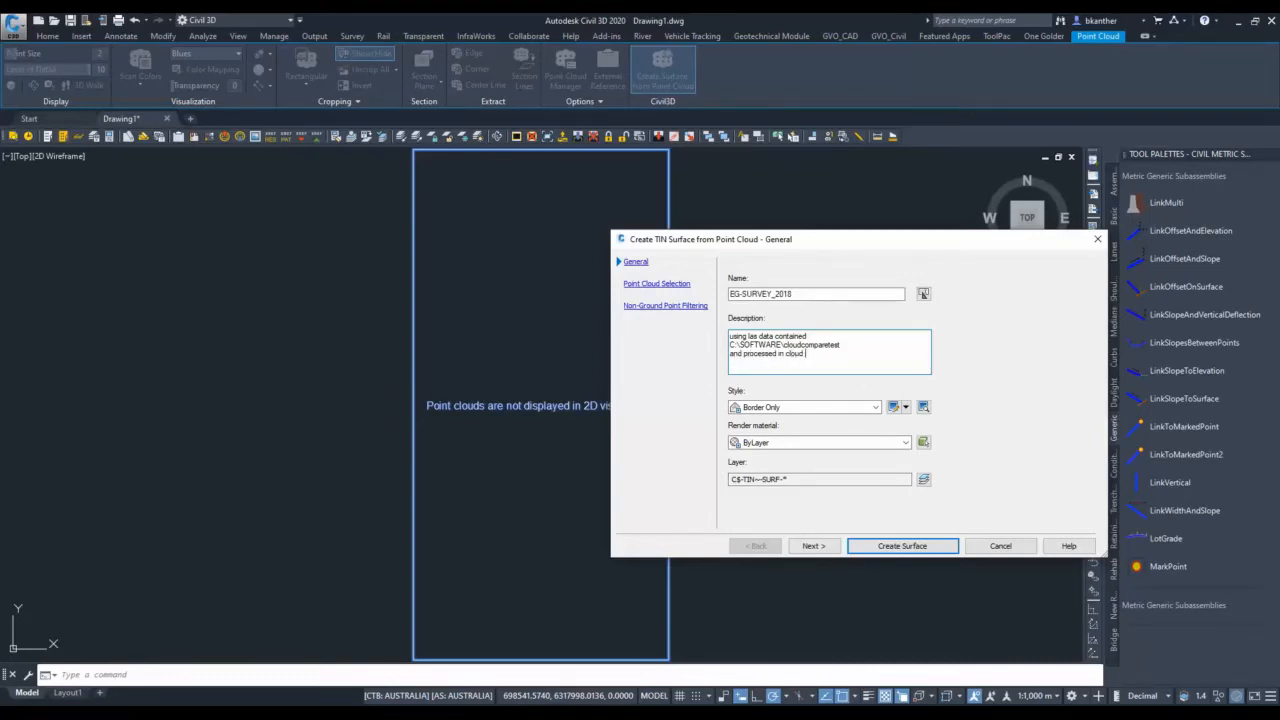
type("compare 0.5m thin class 2 points only")
Set the surface style to Existing Ground 01m and 05m and proceed to the point cloud selection.
left_click(875, 407)
left_click(800, 466)
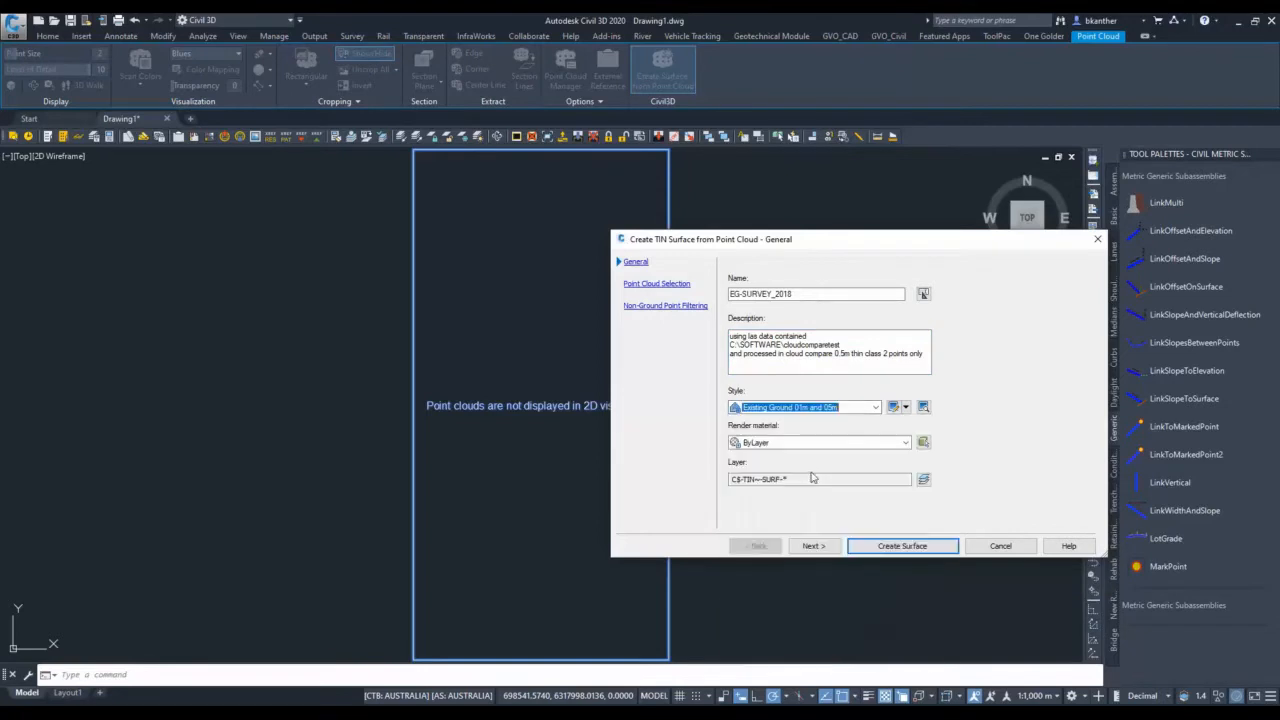
left_click(812, 545)
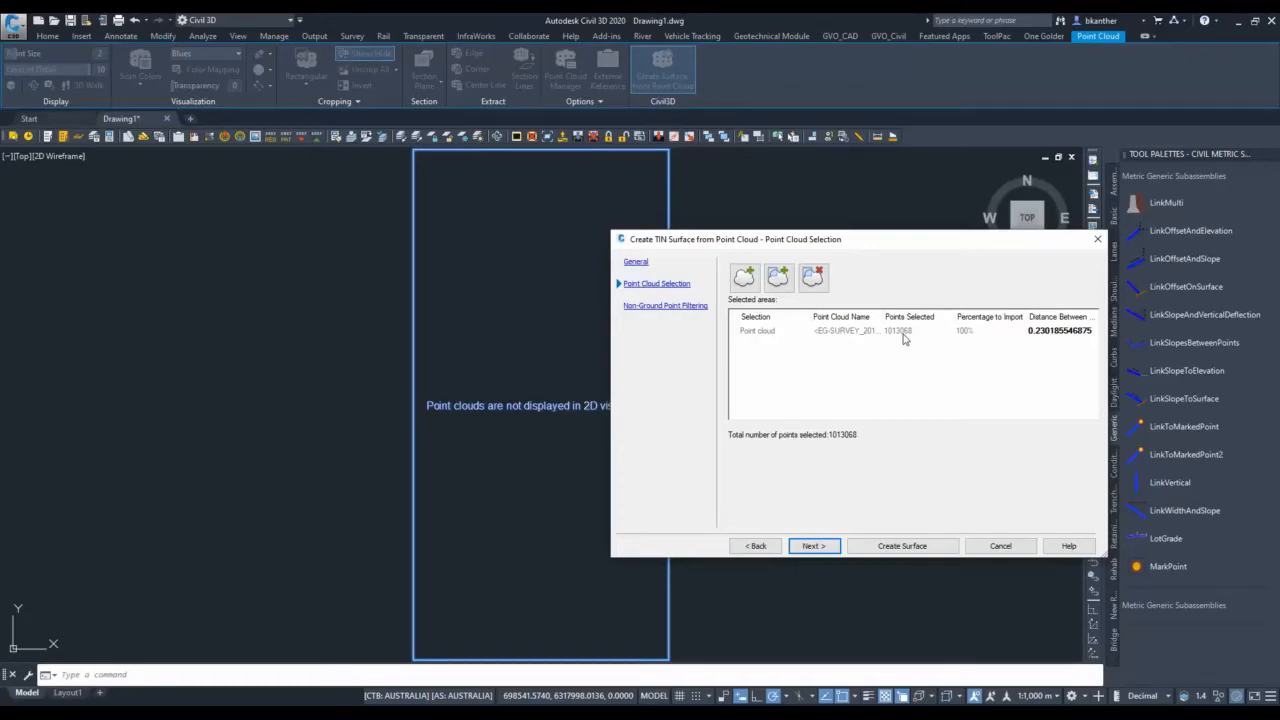
Try distances between points of 1 and 2 for the selected point cloud.
double_click(1035, 331)
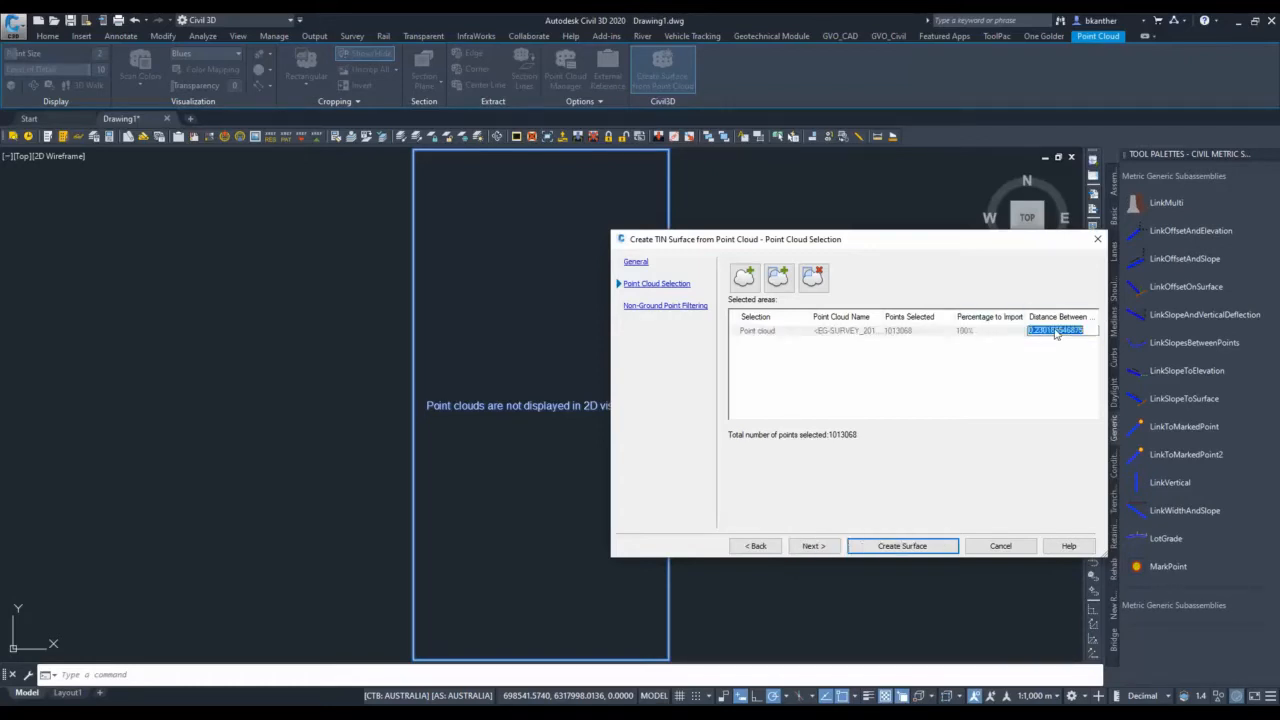
type("1")
key("Return")
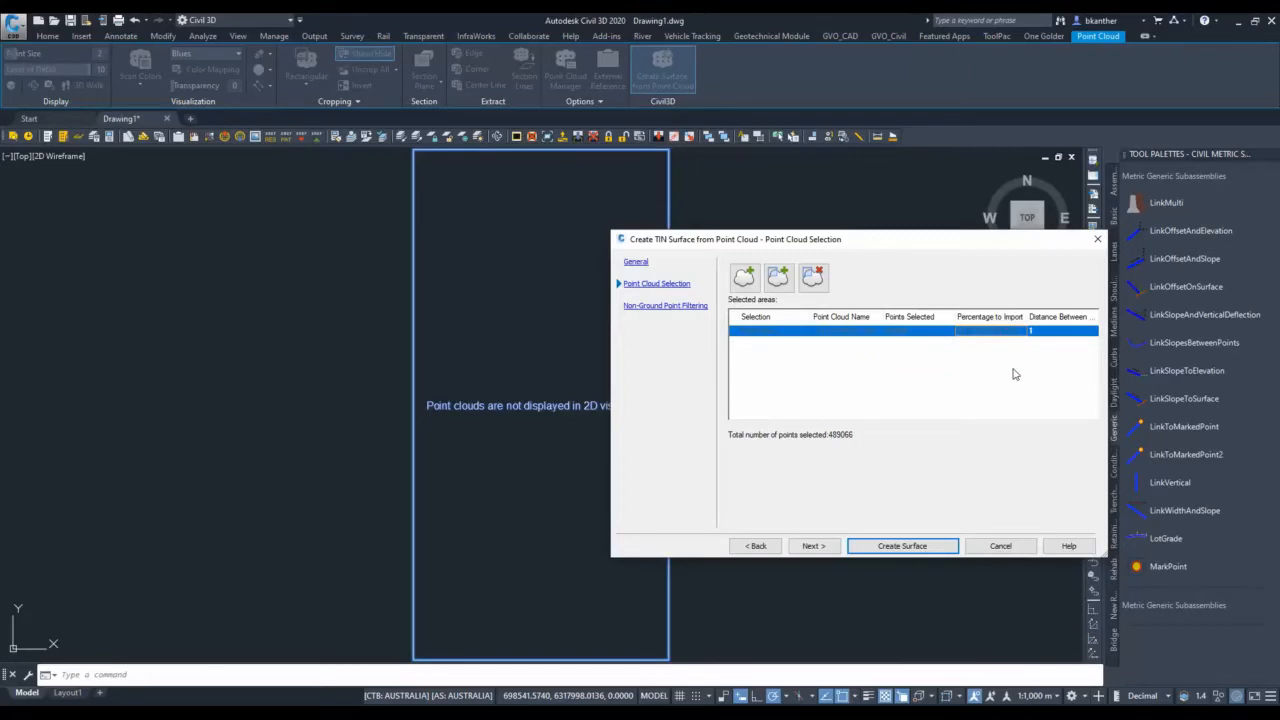
double_click(1046, 330)
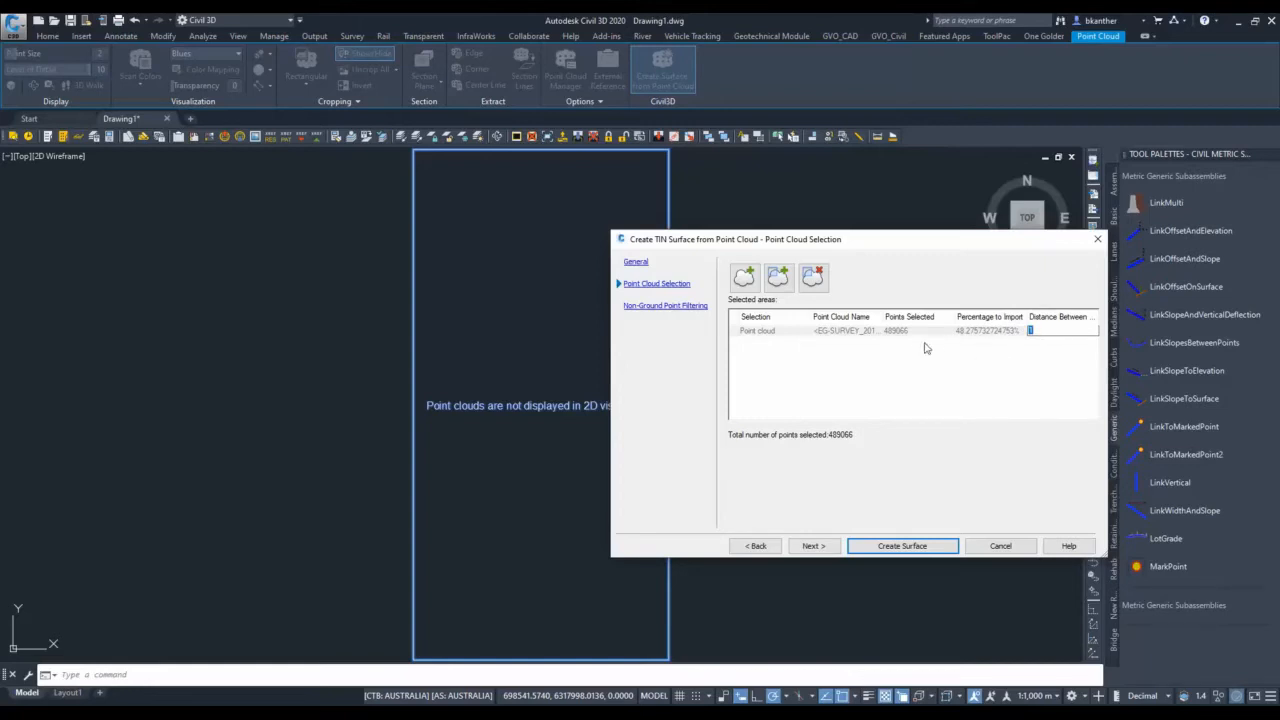
type("2")
key("Return")
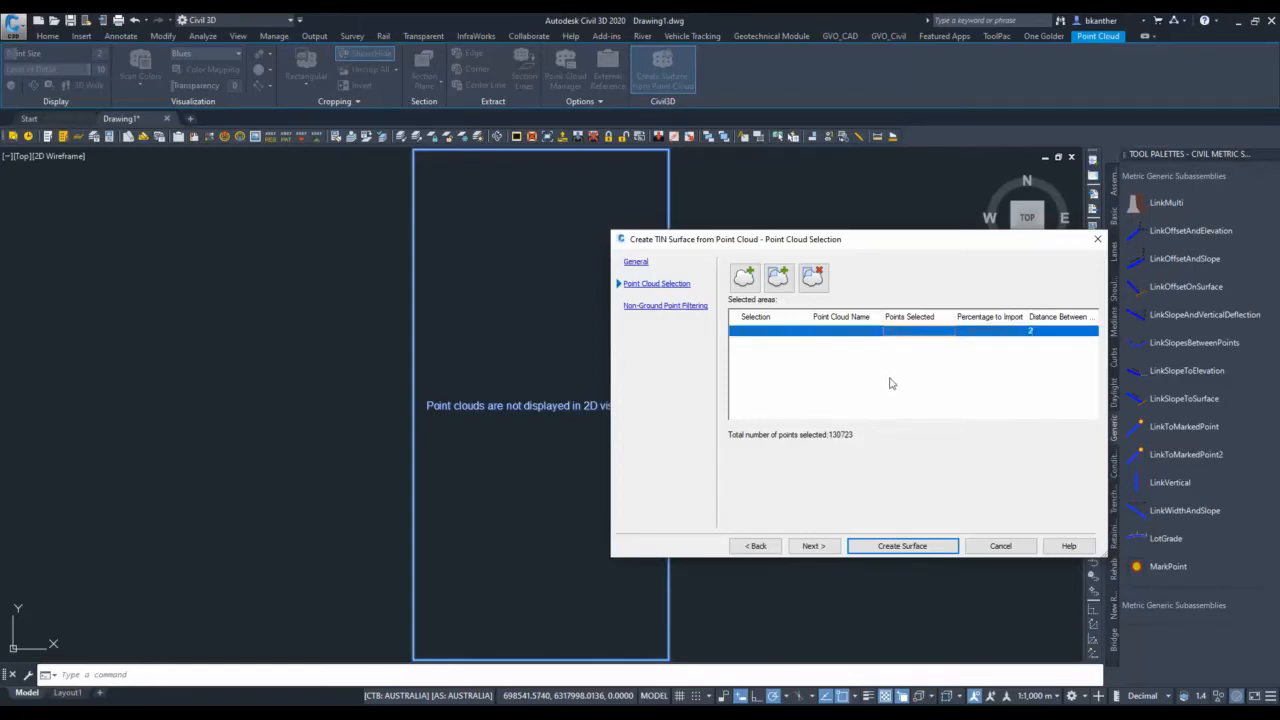
Set the distance between points to 0.3 for the selected point cloud.
double_click(1042, 332)
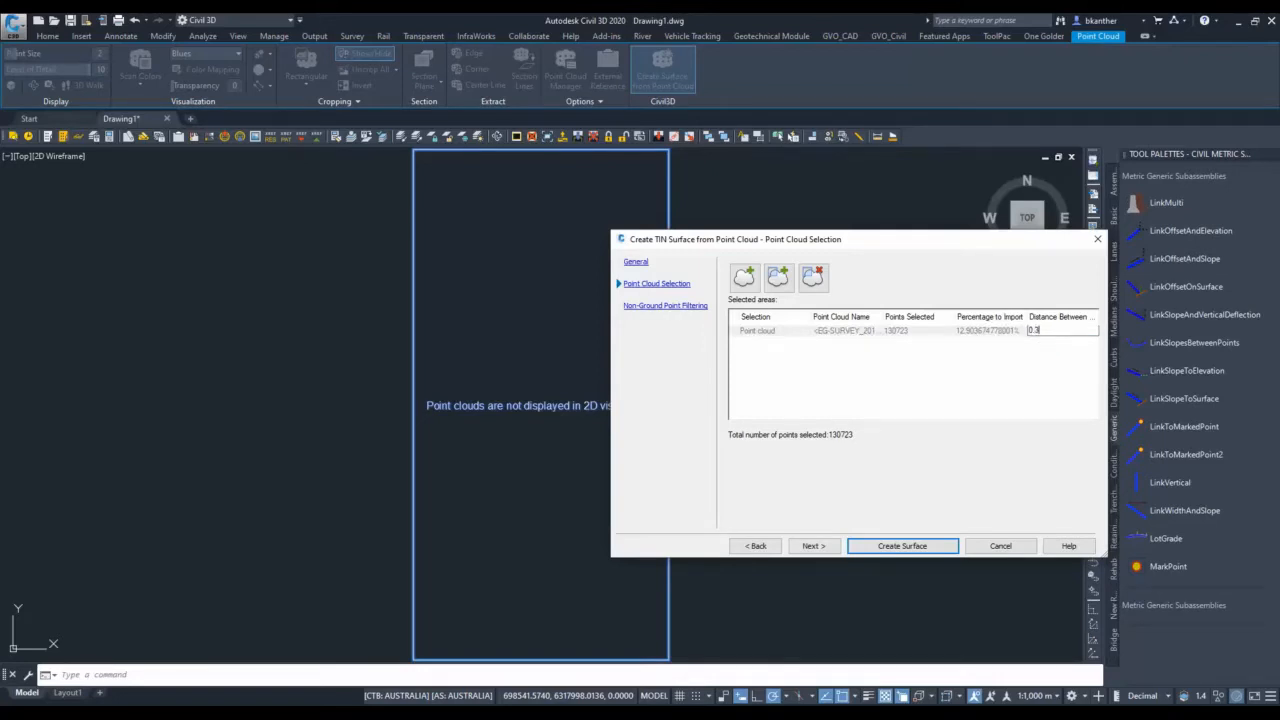
type("0.3")
key("Return")
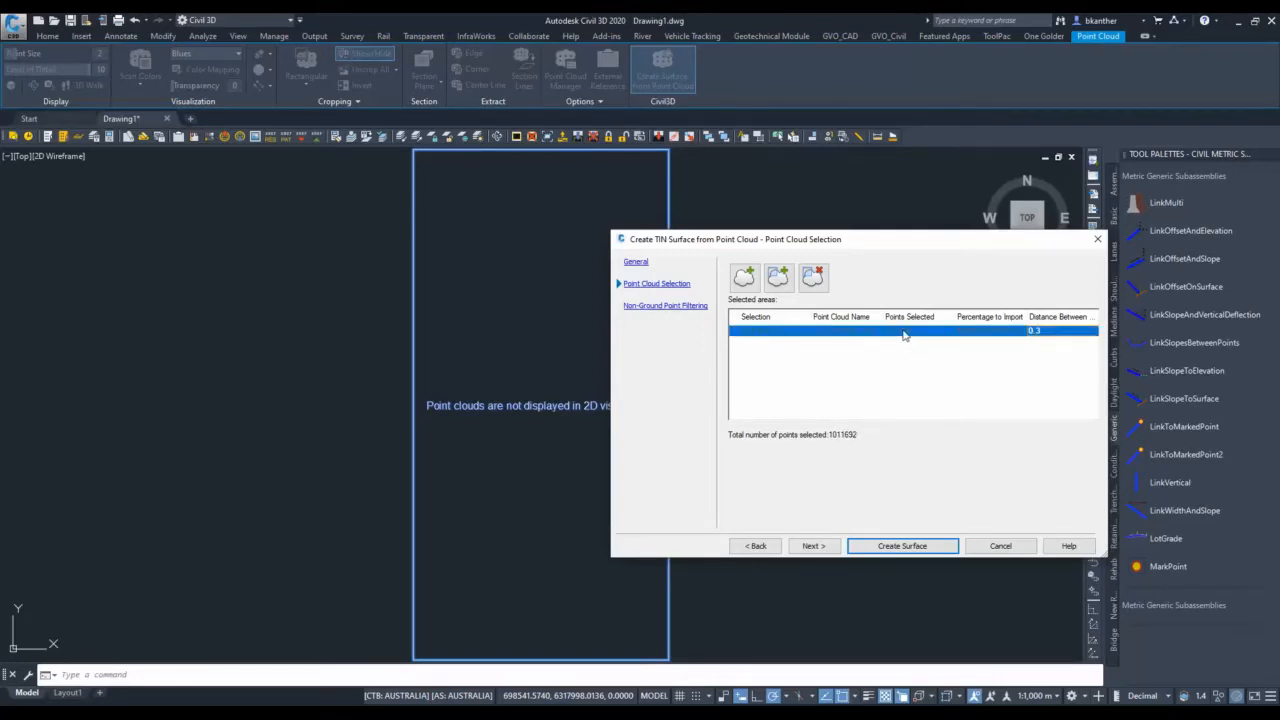
Choose No filter for the non-ground point filtering, create the surface and dismiss the background processing notice.
left_click(802, 546)
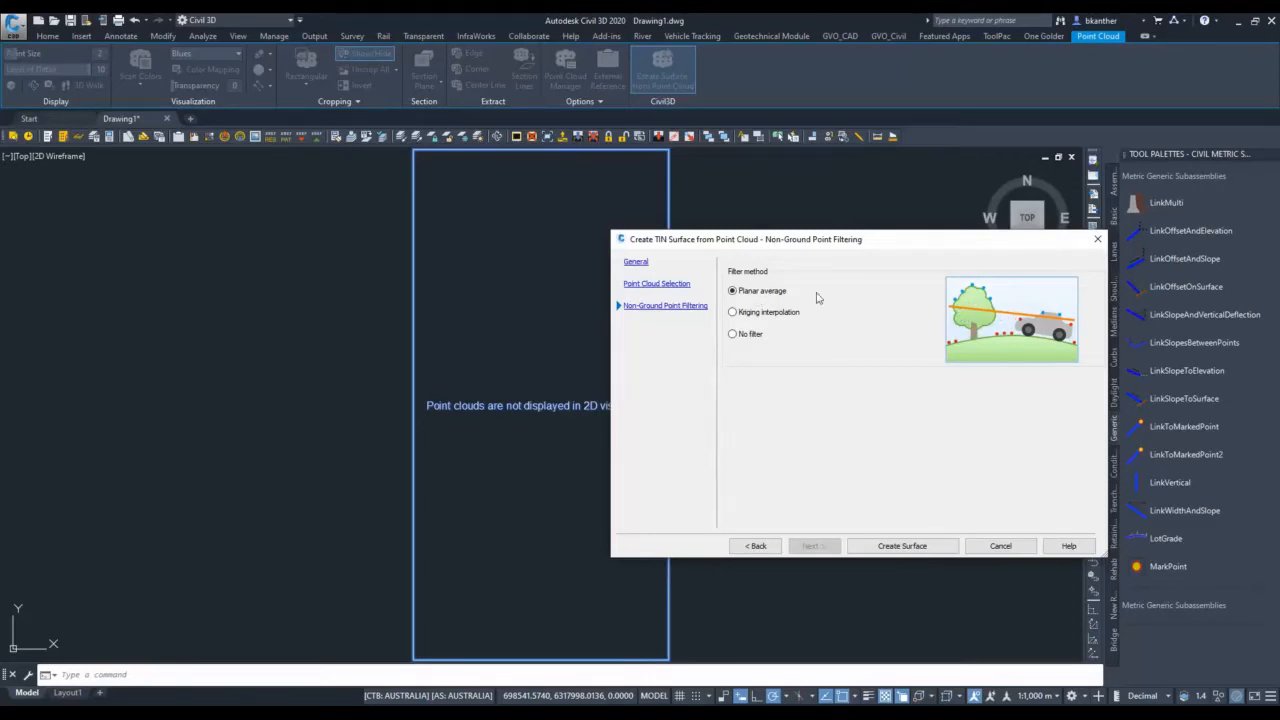
left_click(750, 336)
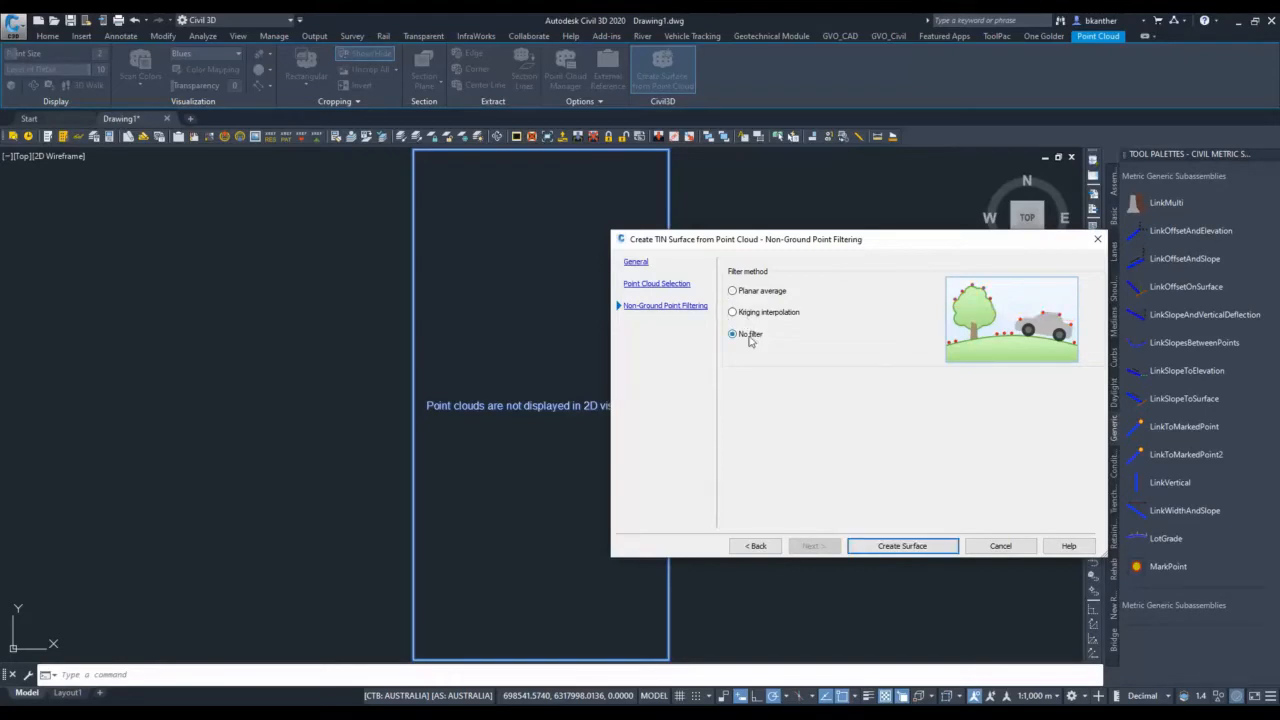
left_click(903, 546)
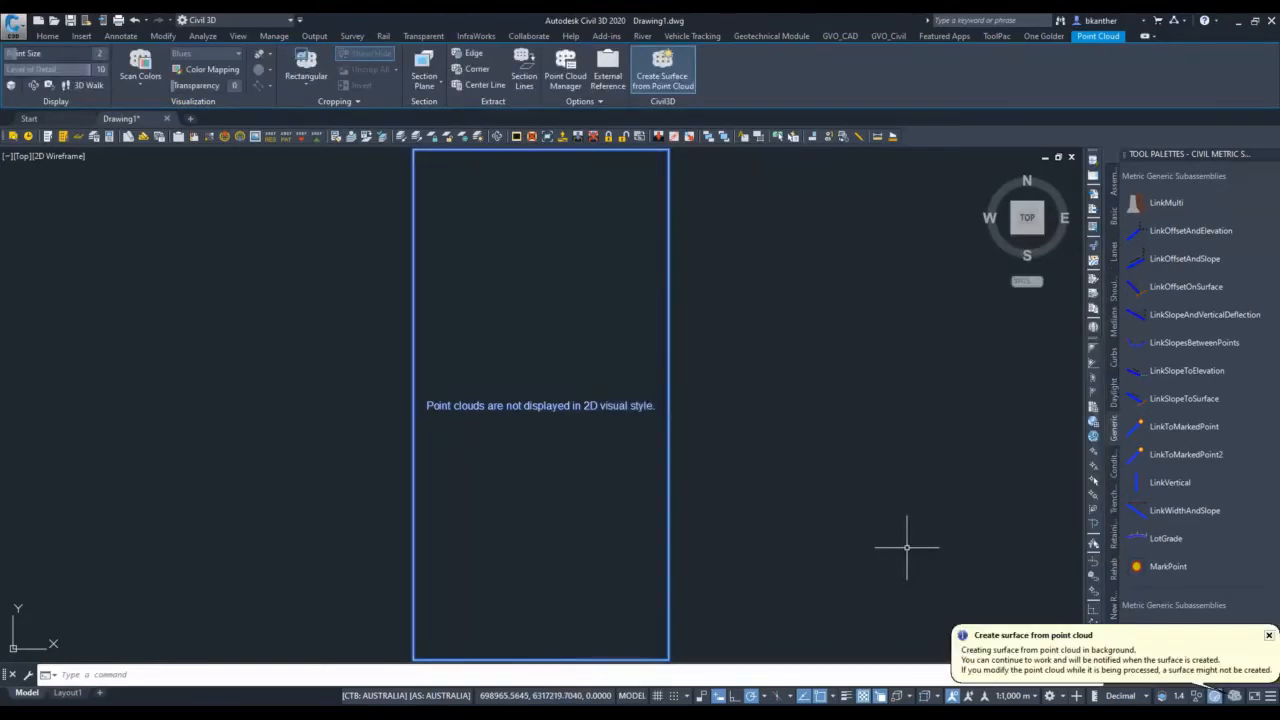
left_click(1270, 637)
left_click(1062, 697)
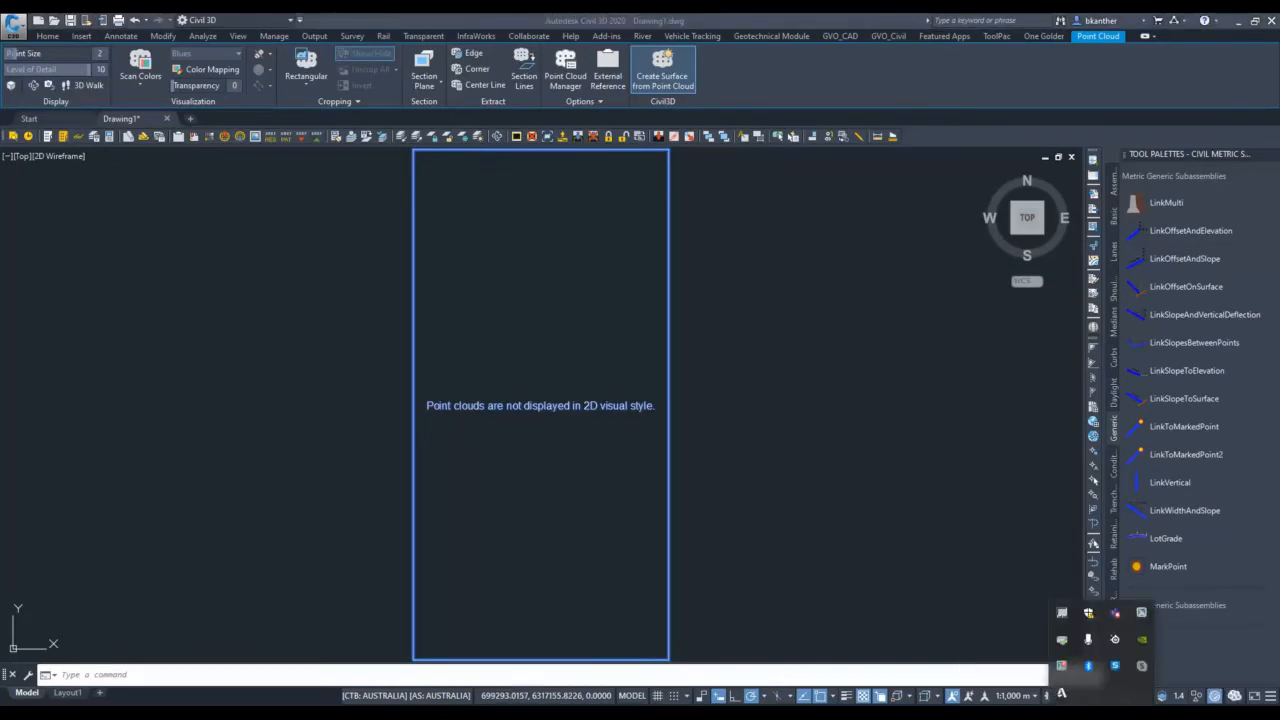
left_click(846, 398)
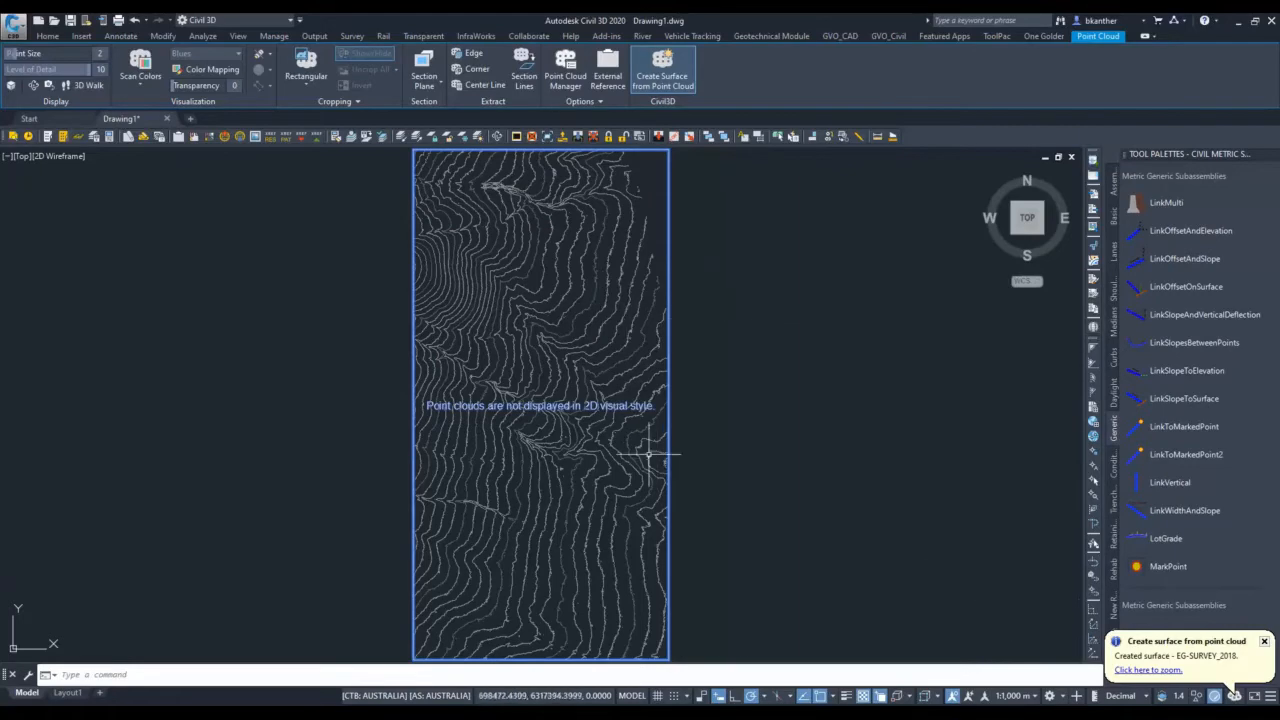
Deselect the point cloud and inspect the contours of the EG-SURVEY_2018 surface.
scroll(560, 370, "up", 2)
key("Escape")
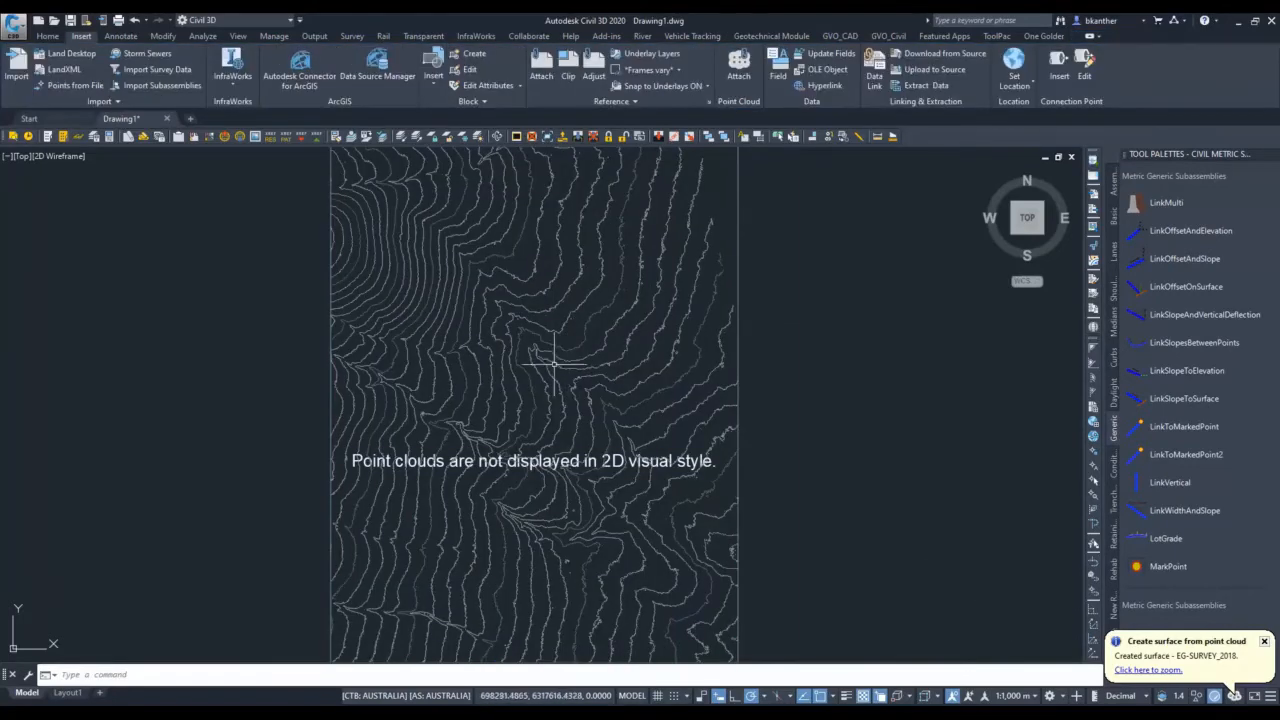
scroll(554, 414, "up", 2)
middle_click_drag(535, 441, 601, 302)
scroll(550, 375, "up", 2)
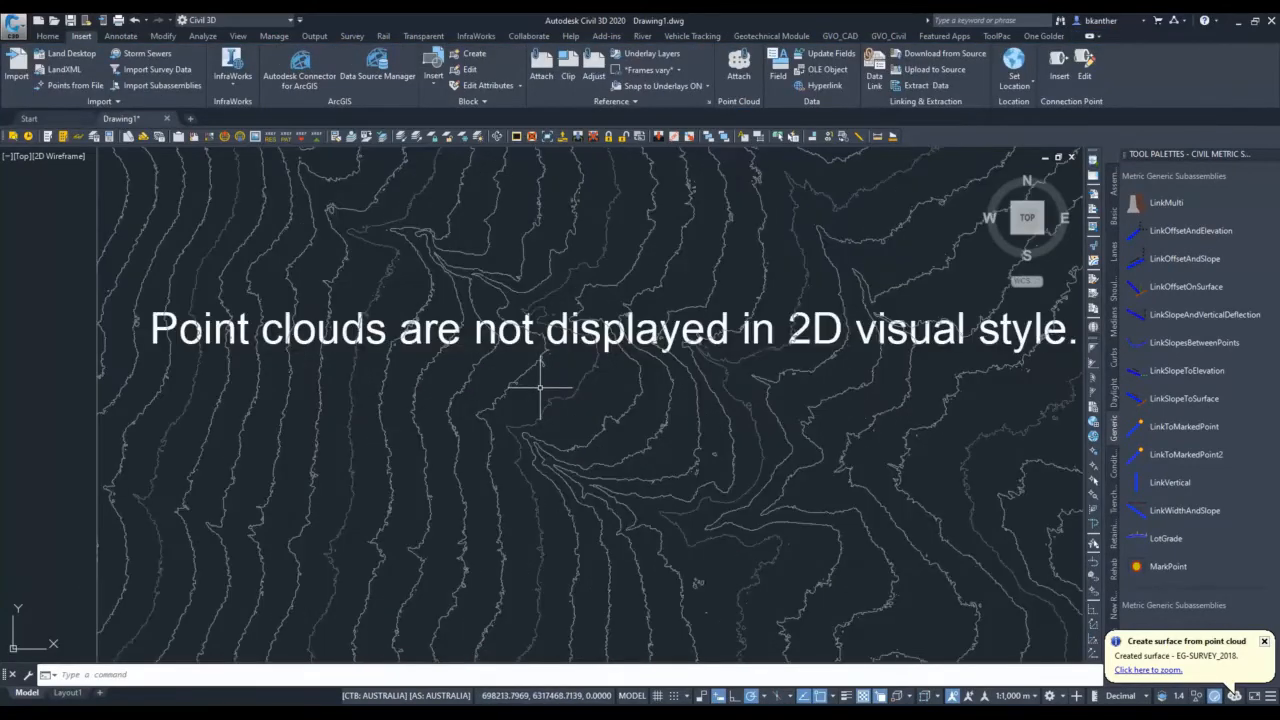
scroll(541, 386, "down", 4)
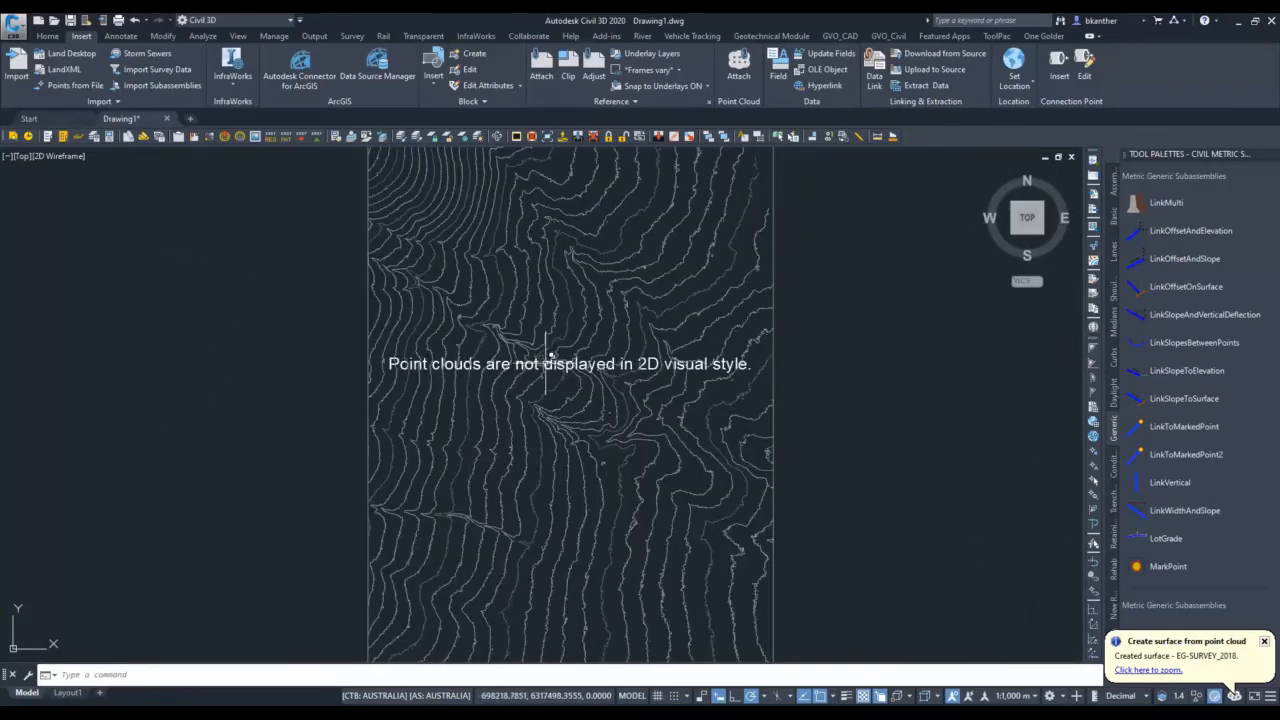
scroll(550, 358, "down", 2)
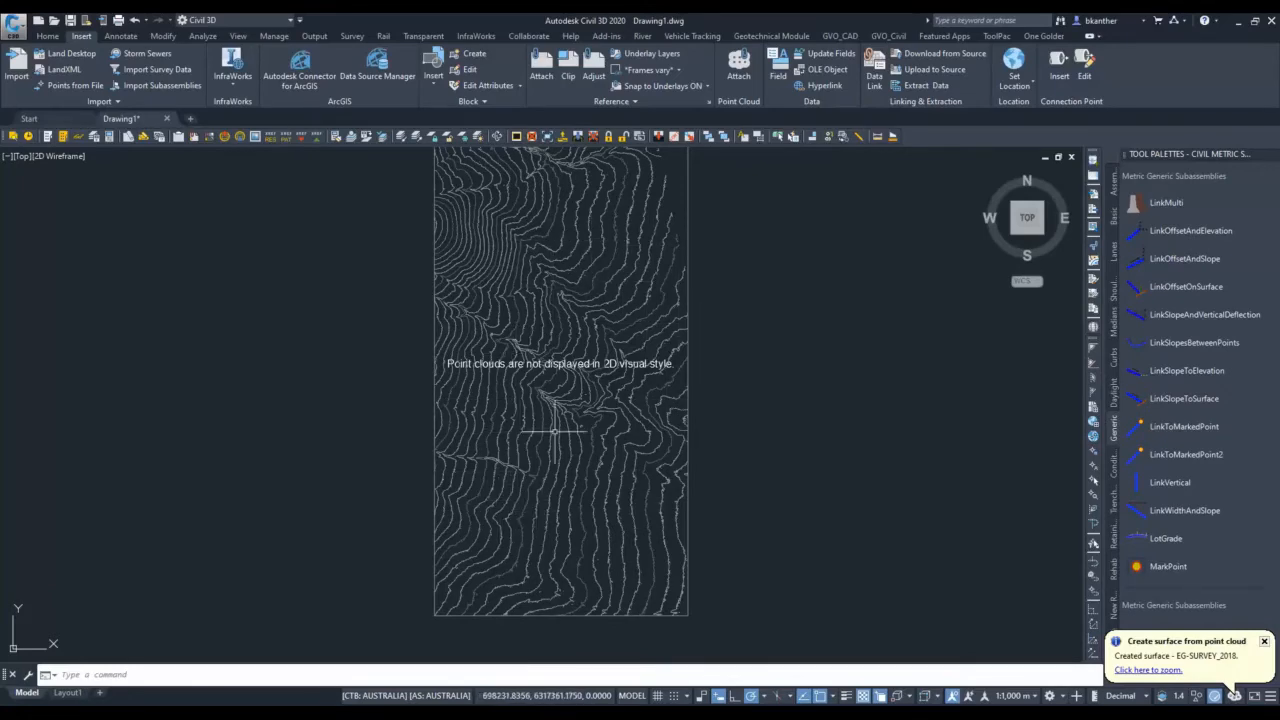
scroll(585, 427, "up", 3)
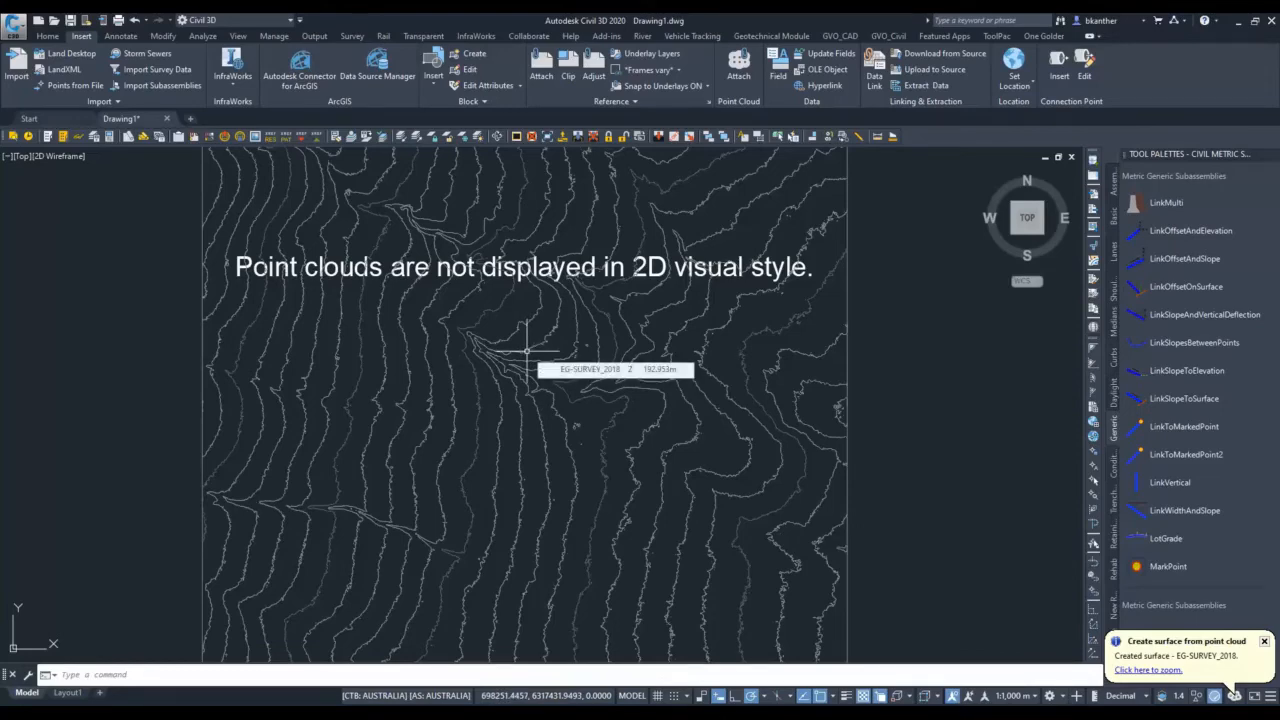
scroll(525, 350, "up", 2)
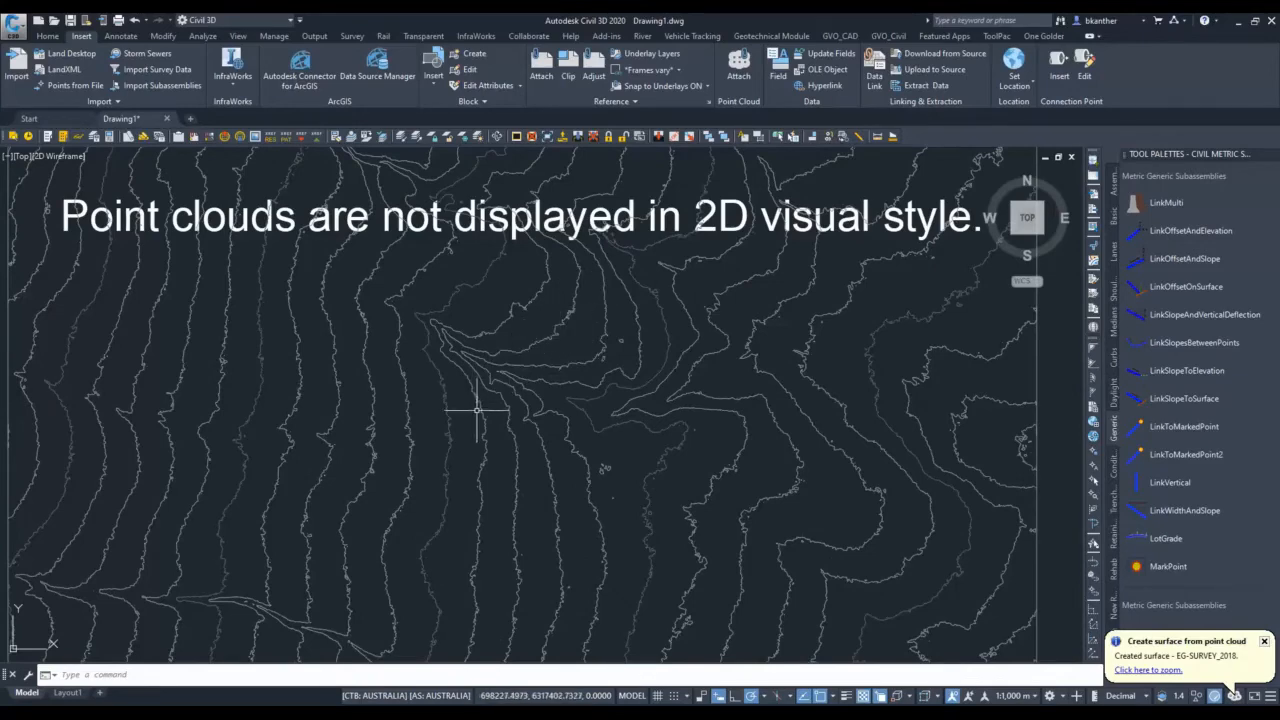
scroll(500, 449, "down", 4)
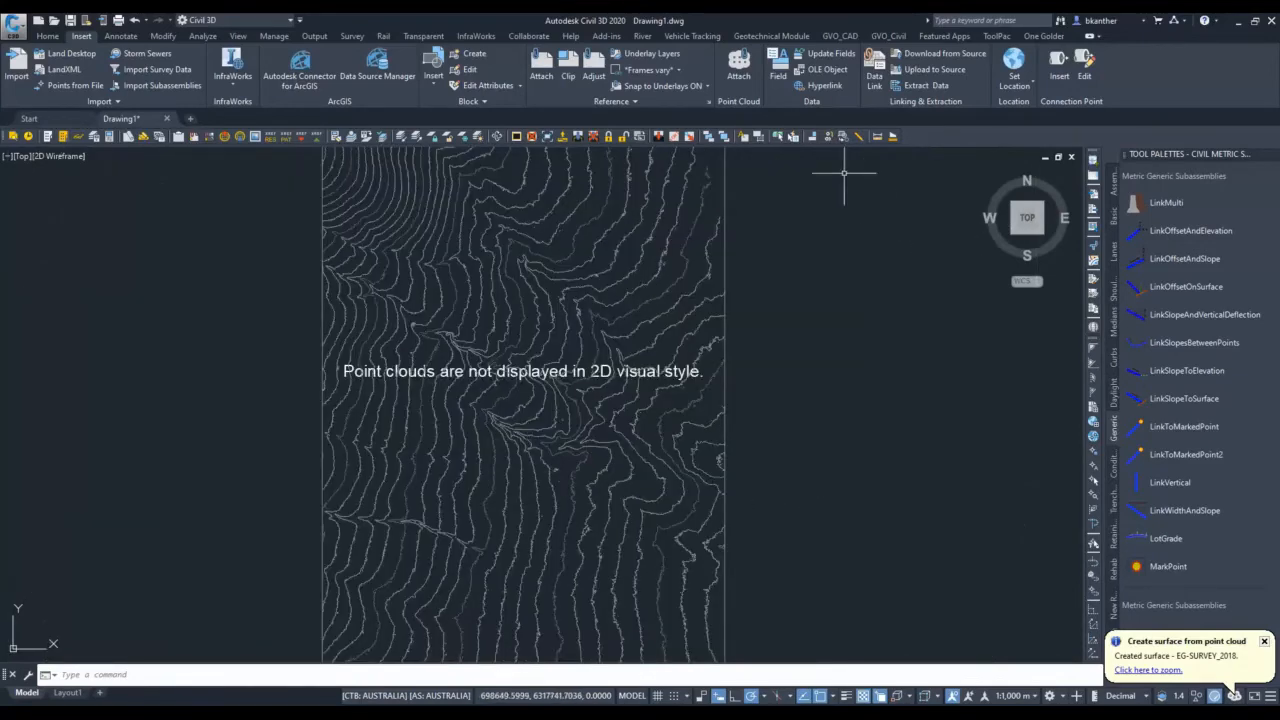
left_click(738, 66)
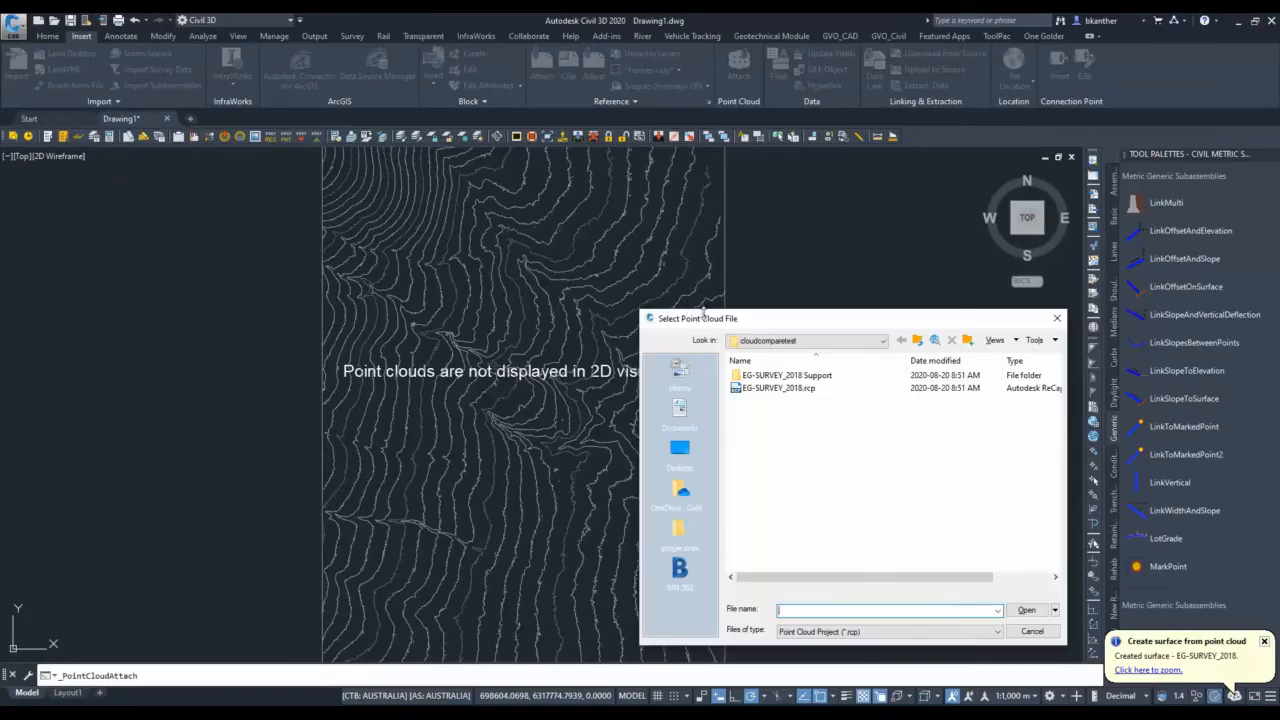
key("Escape")
Start a TIN surface from the attached point cloud, named EG-SURVEY_2018_simplified with the Proposed Ground_Orange style.
left_click(613, 371)
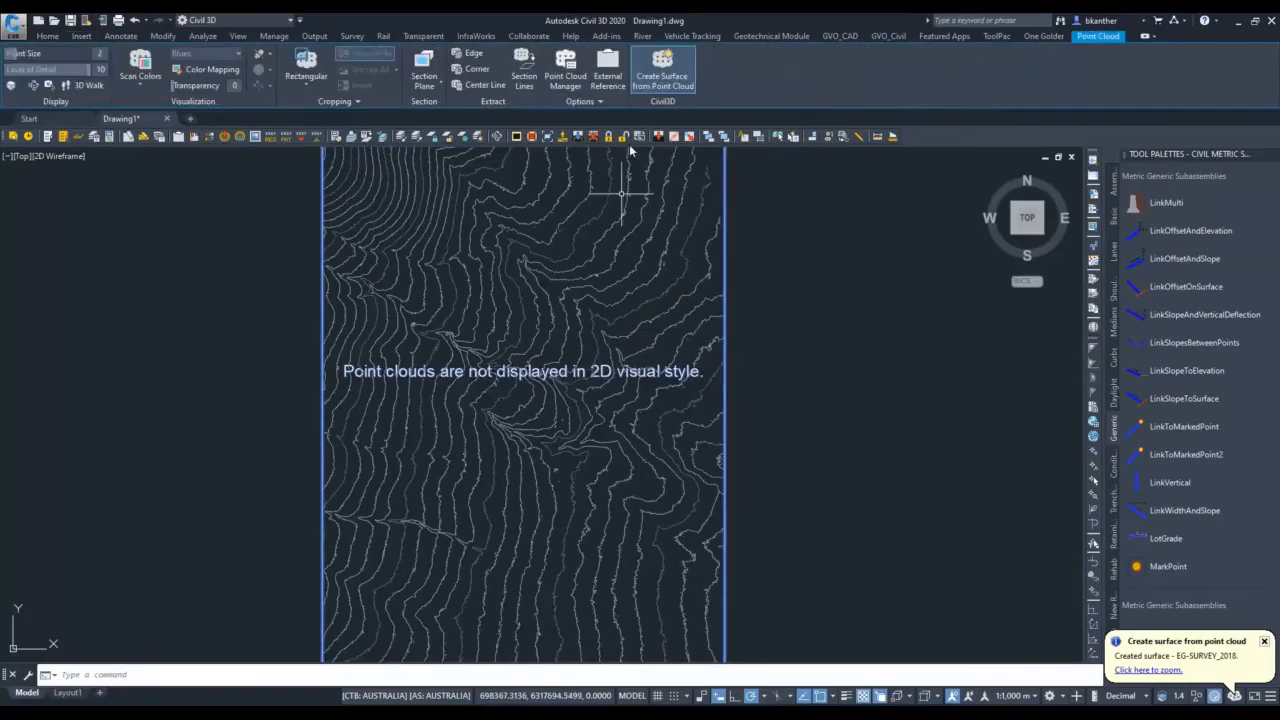
left_click(662, 70)
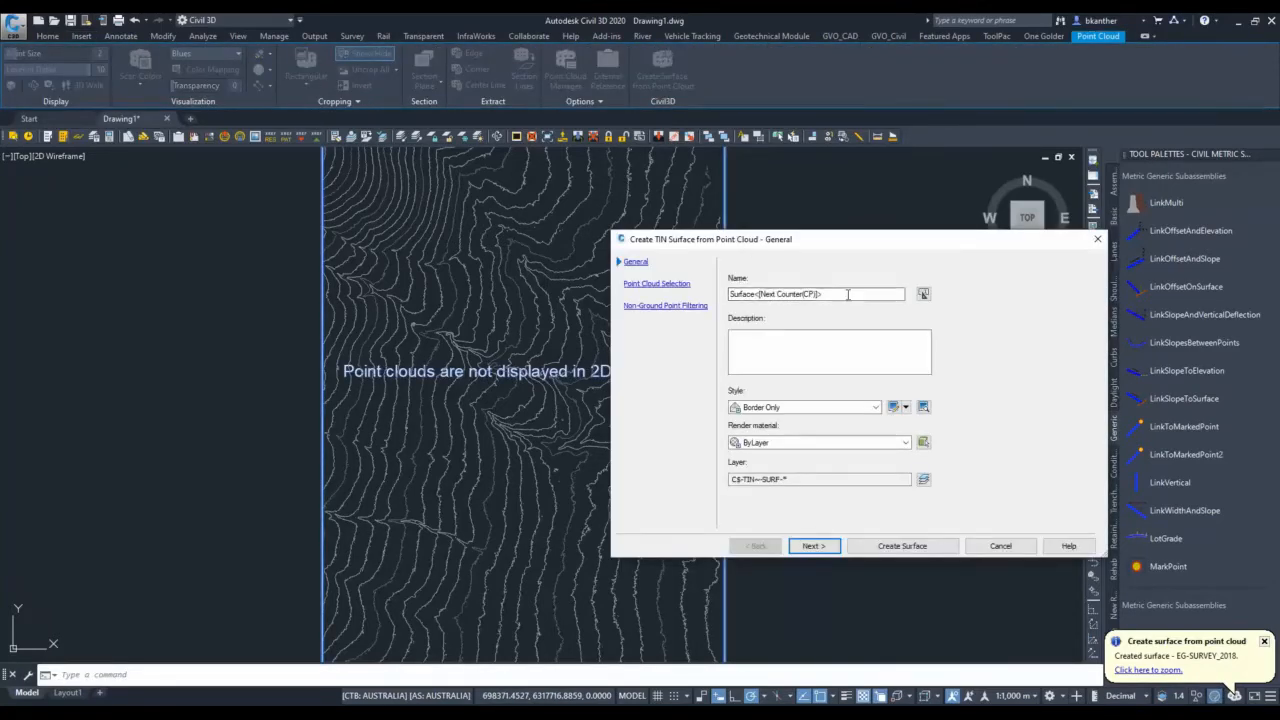
triple_click(848, 294)
type("EG-SURVE")
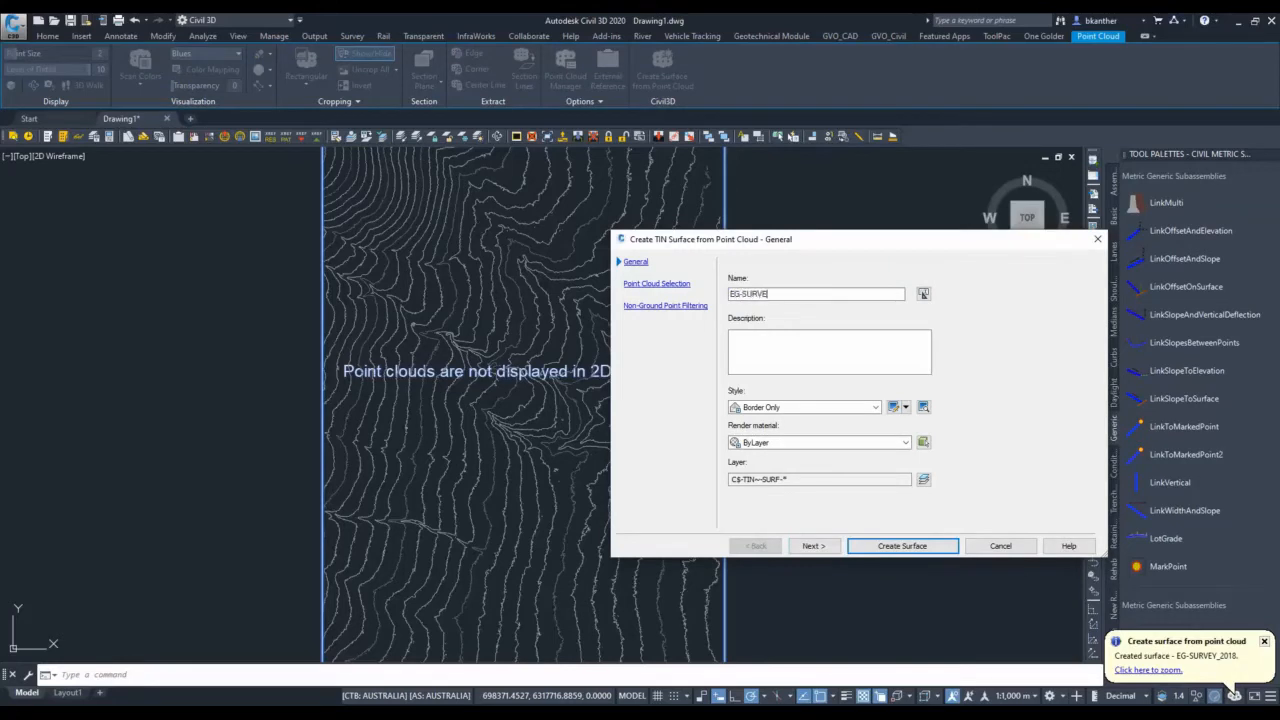
type("Y_2018_simplified")
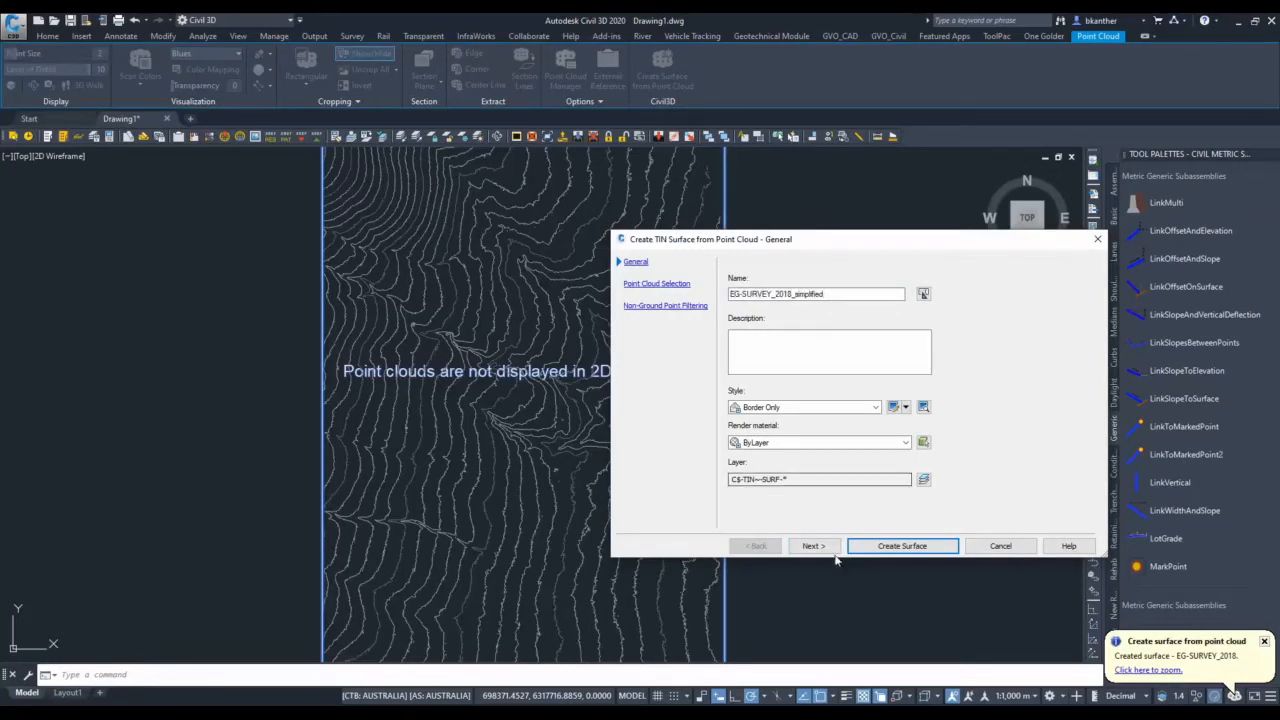
left_click(805, 407)
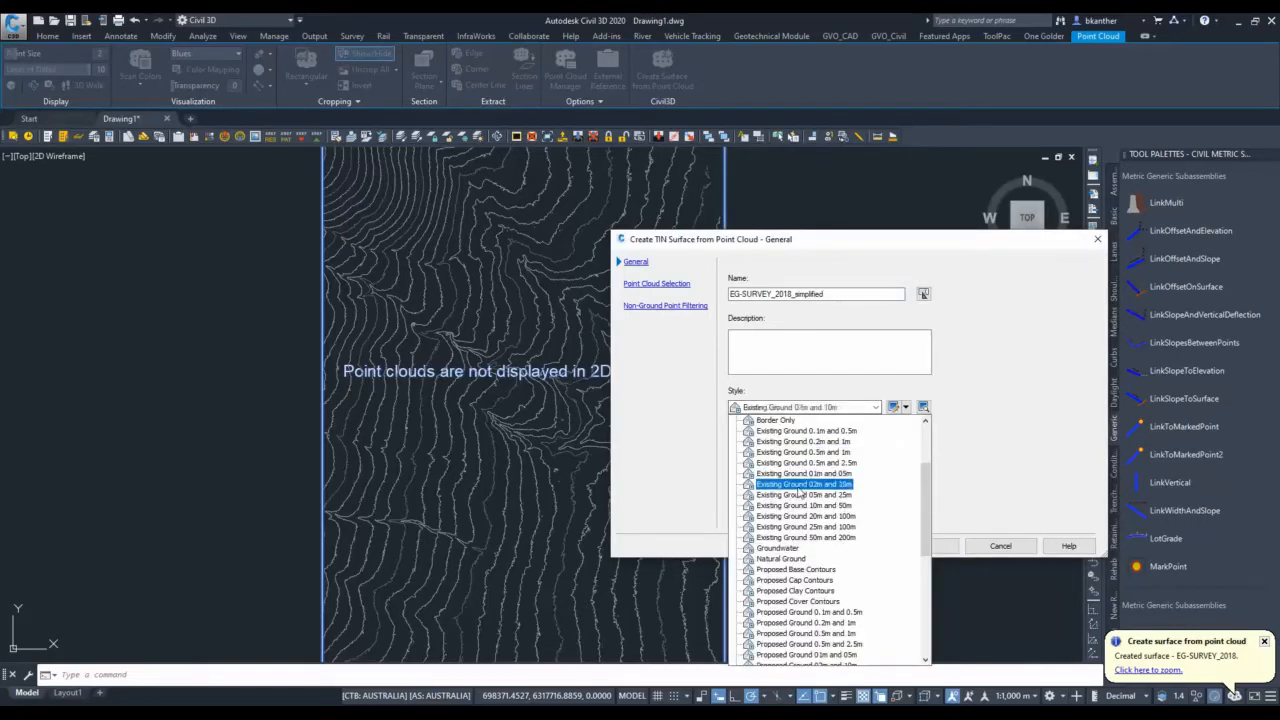
scroll(800, 520, "down", 5)
left_click(823, 597)
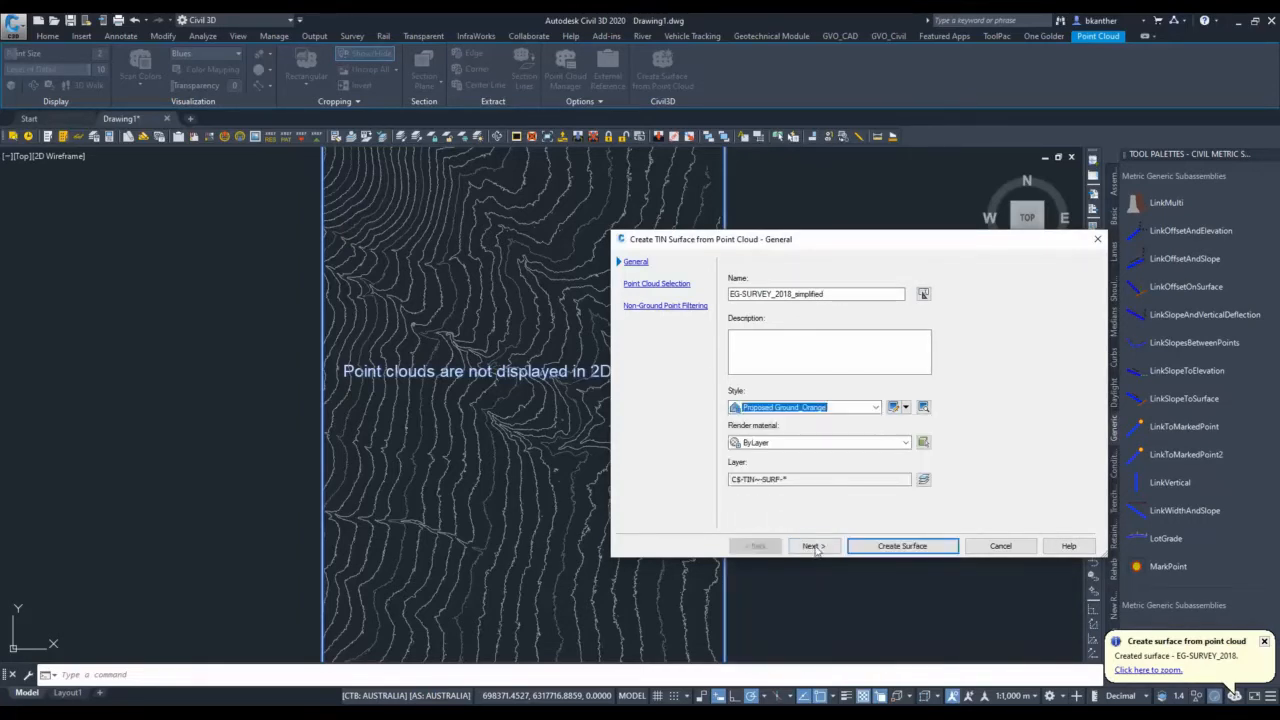
Keep the whole point cloud selected, create the surface with No filter for non-ground points and dismiss the background processing notice.
left_click(812, 546)
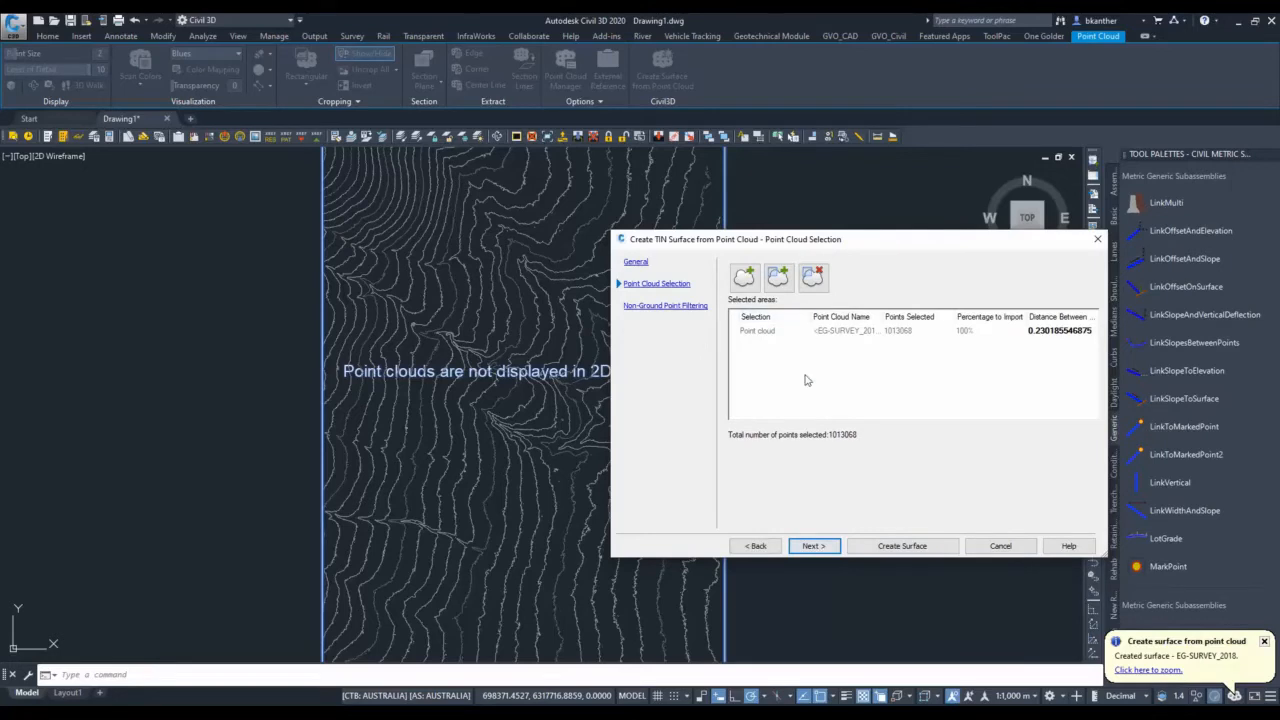
left_click(820, 548)
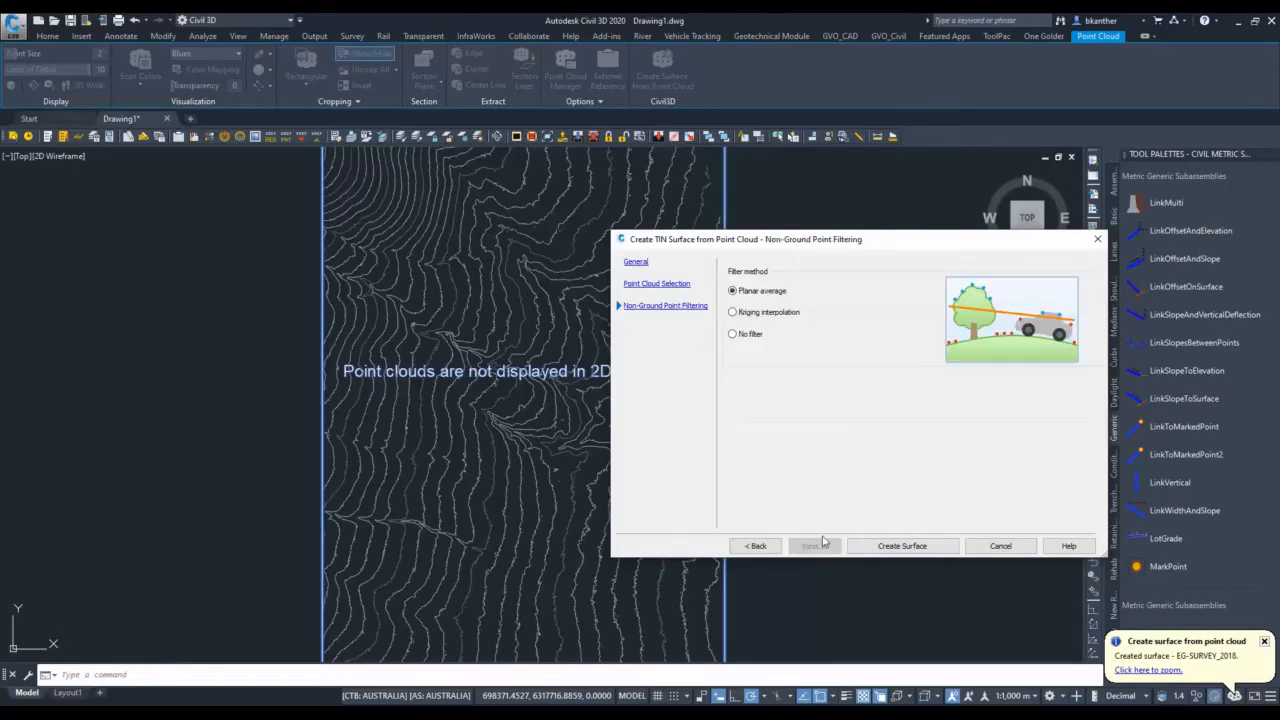
left_click(752, 334)
left_click(914, 546)
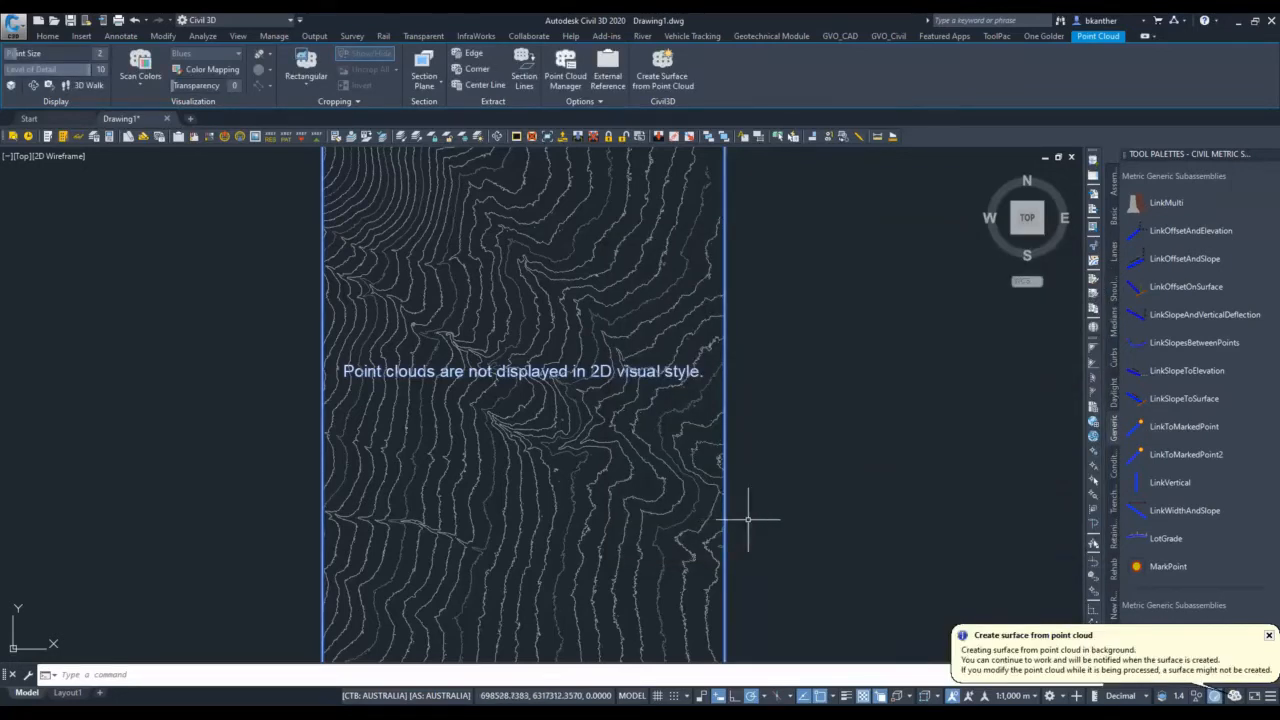
left_click(1268, 635)
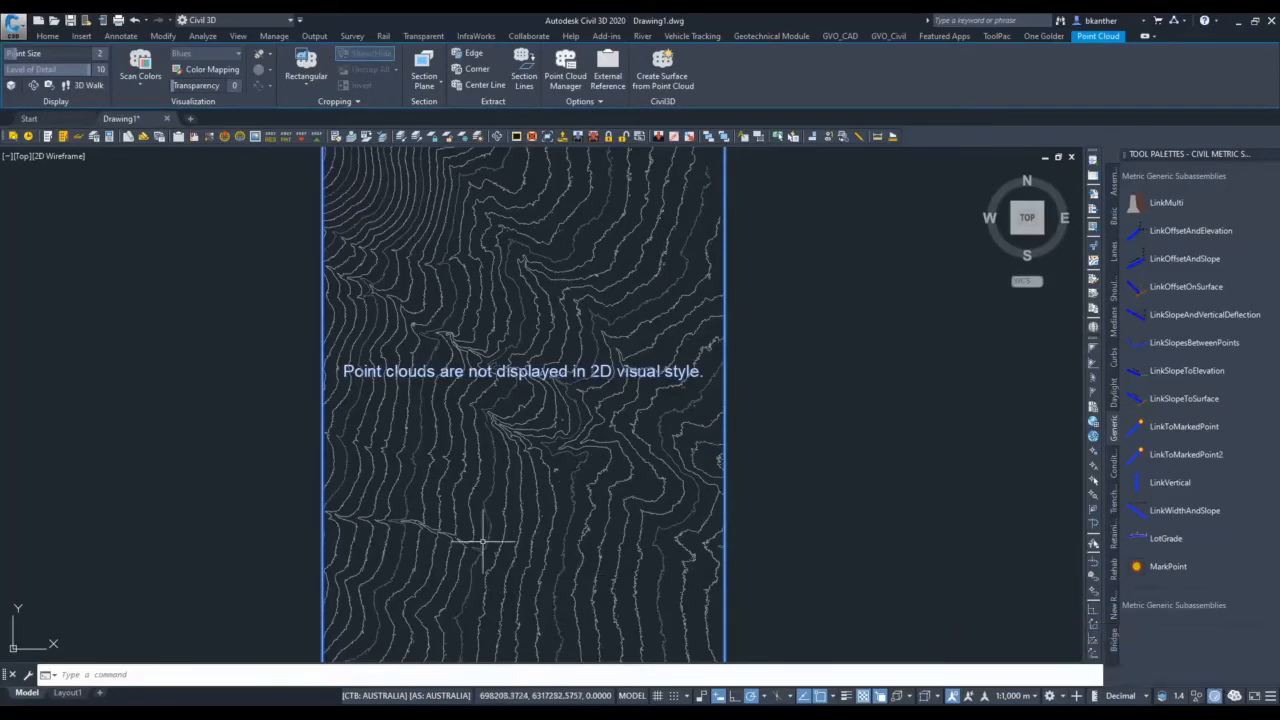
Draw a single-segment polyline diagonally across the contours, just below the gully in the middle of the surface.
type("pl")
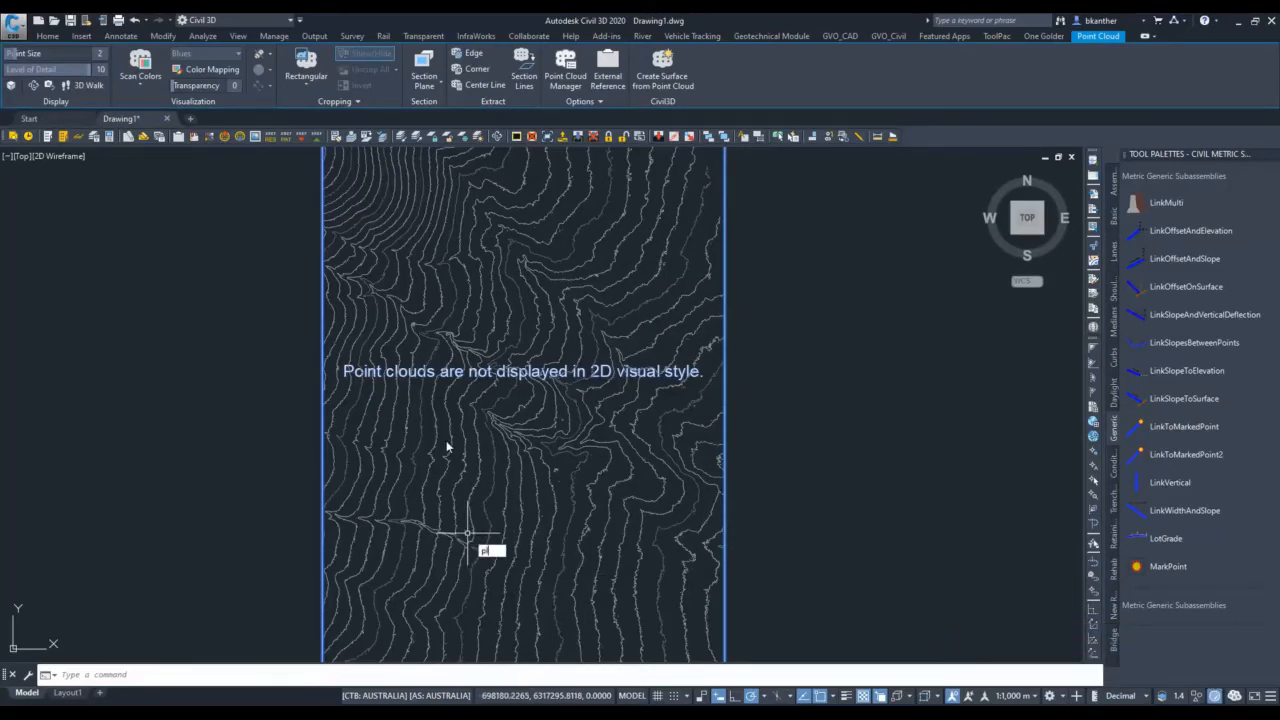
key("Return")
left_click(421, 419)
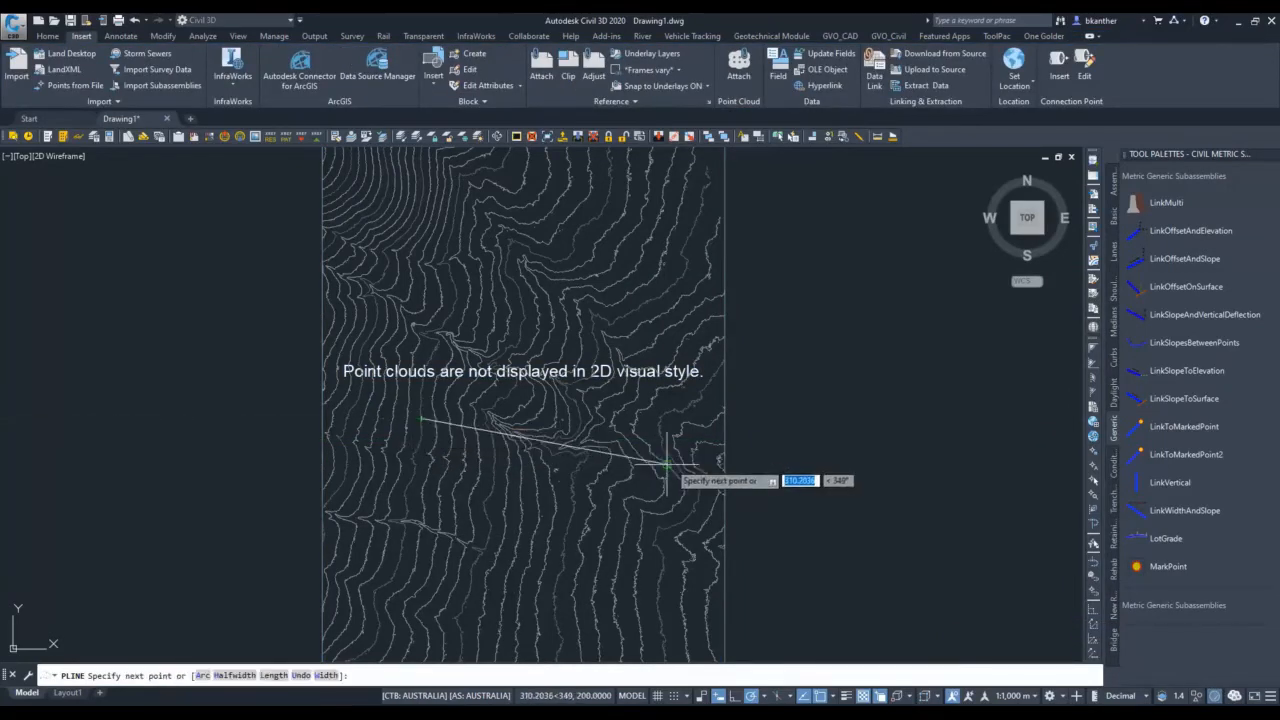
left_click(572, 480)
key("Return")
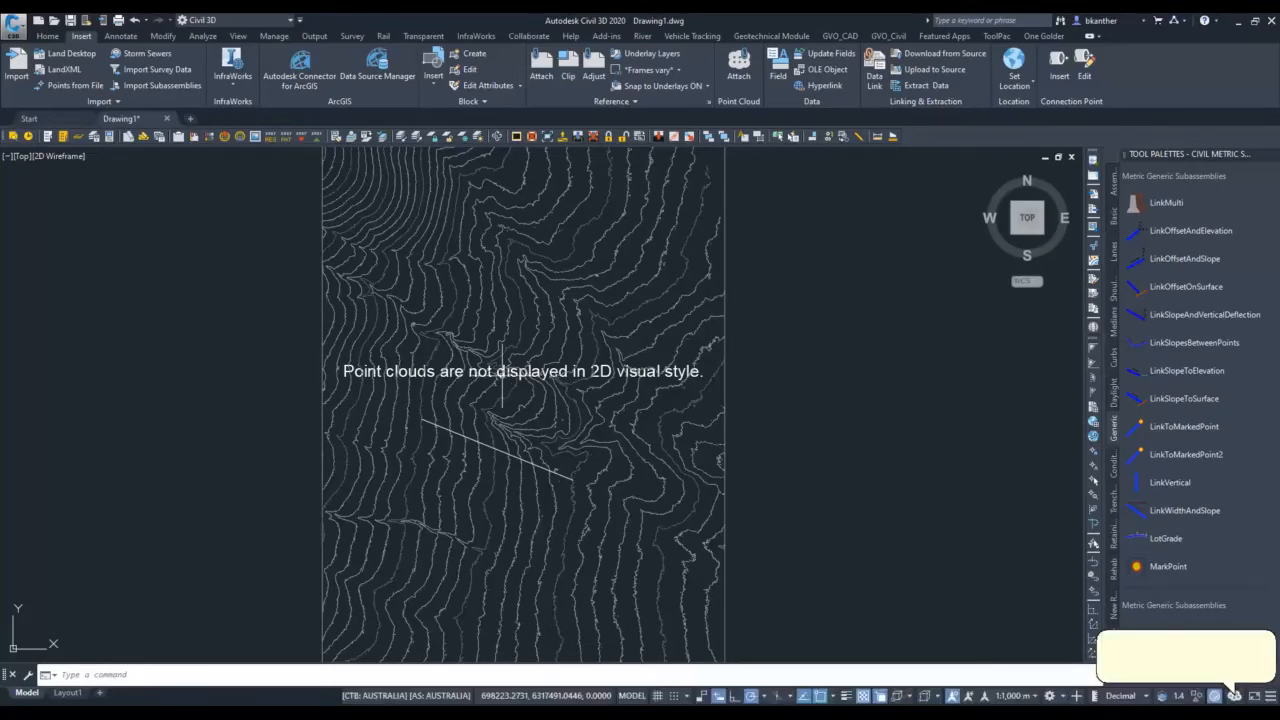
Simplify the EG-SURVEY_2018_simplified surface by Edge Contraction, removing 70% of its points.
scroll(500, 370, "up", 4)
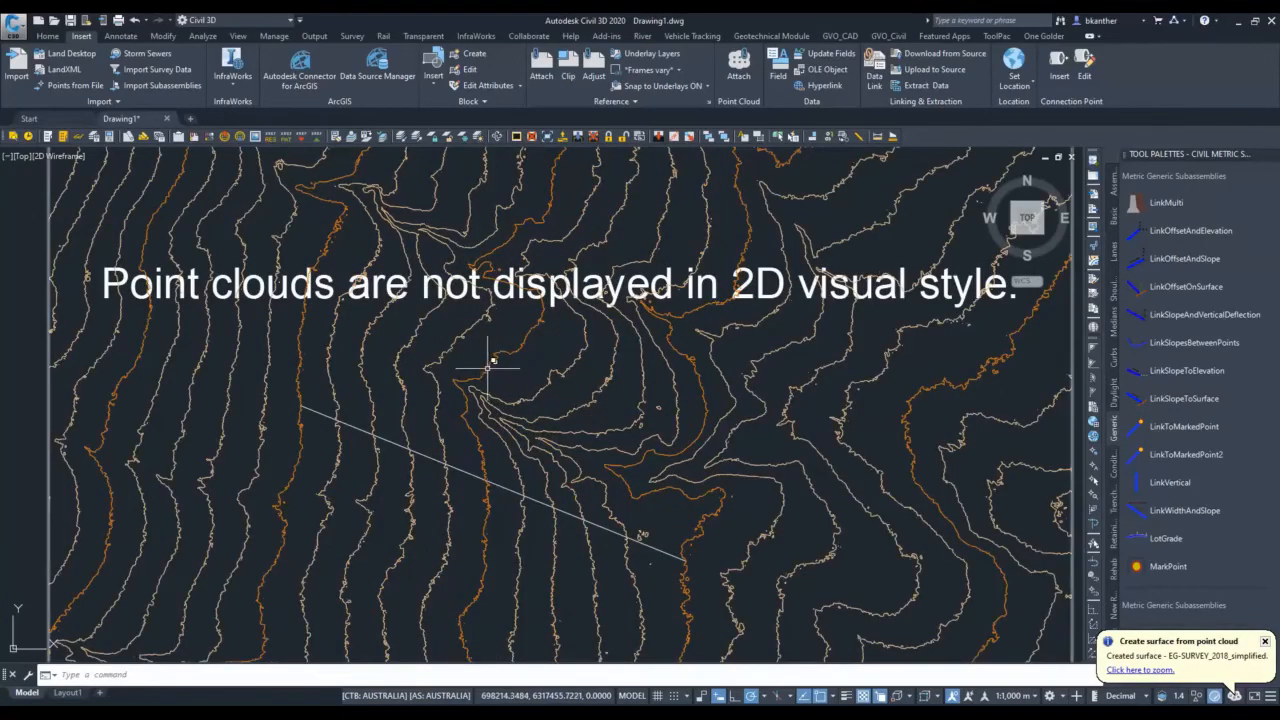
left_click(489, 367)
right_click(493, 376)
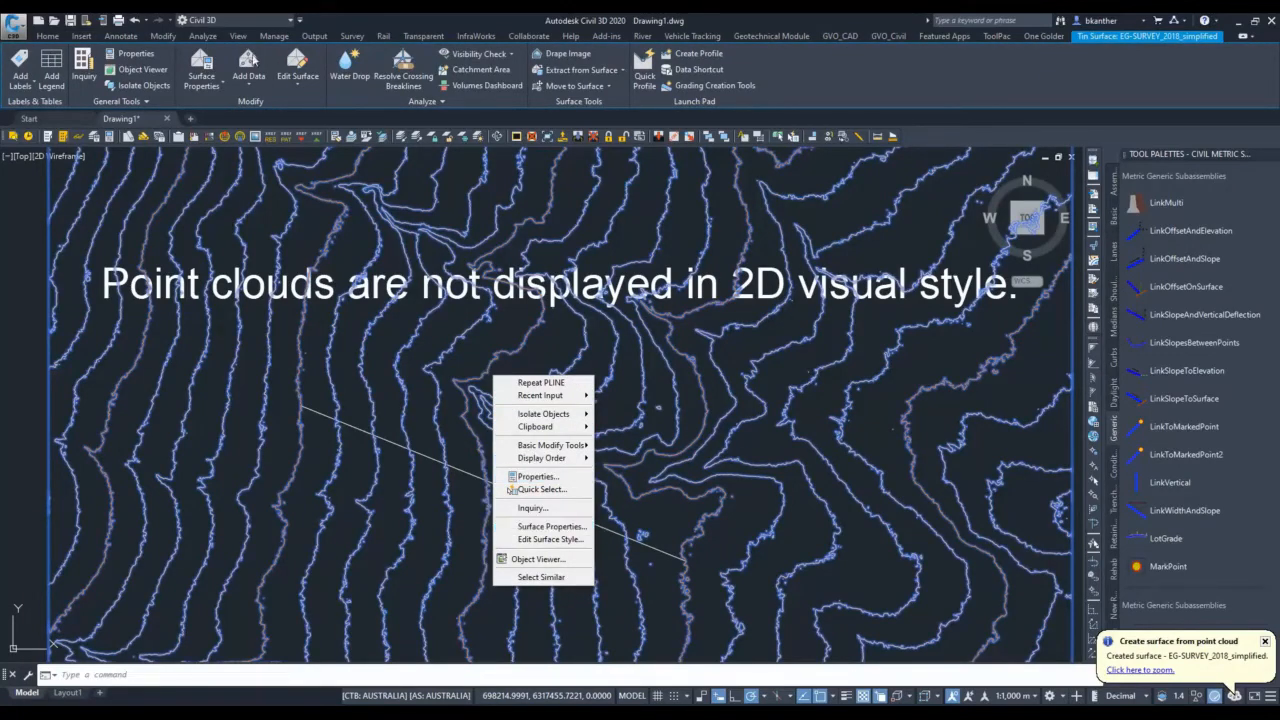
left_click(298, 72)
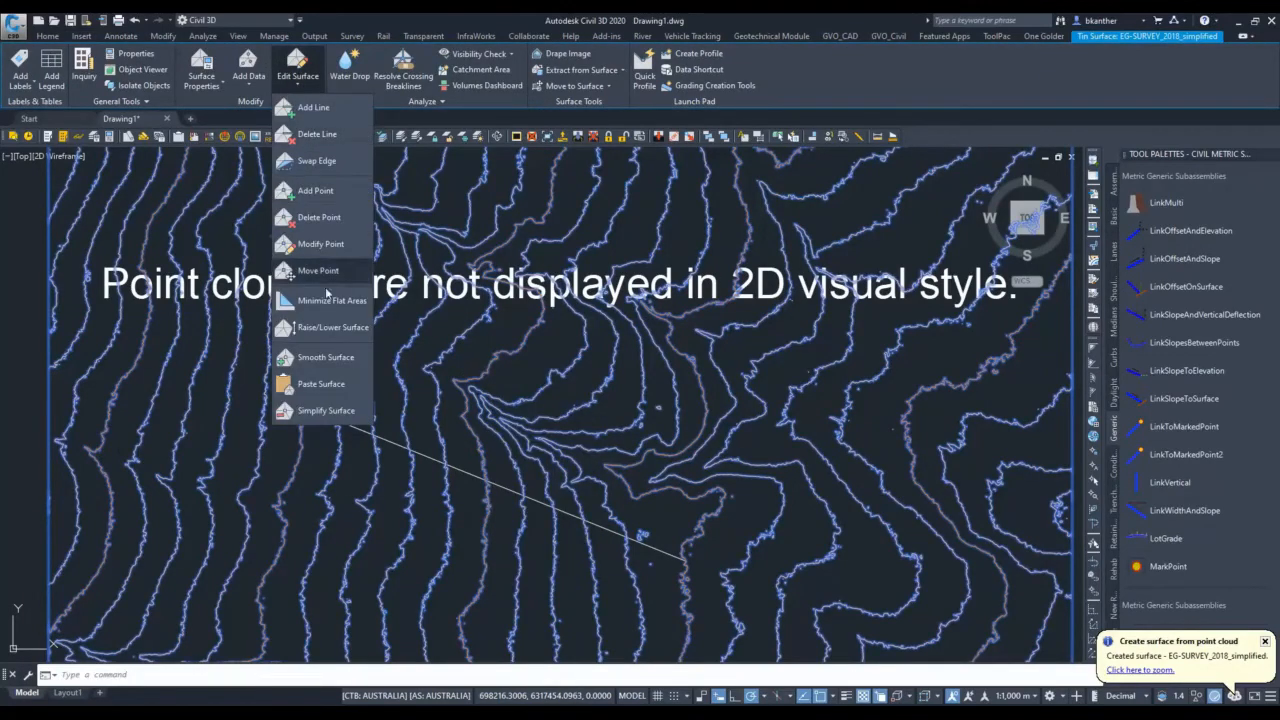
left_click(336, 410)
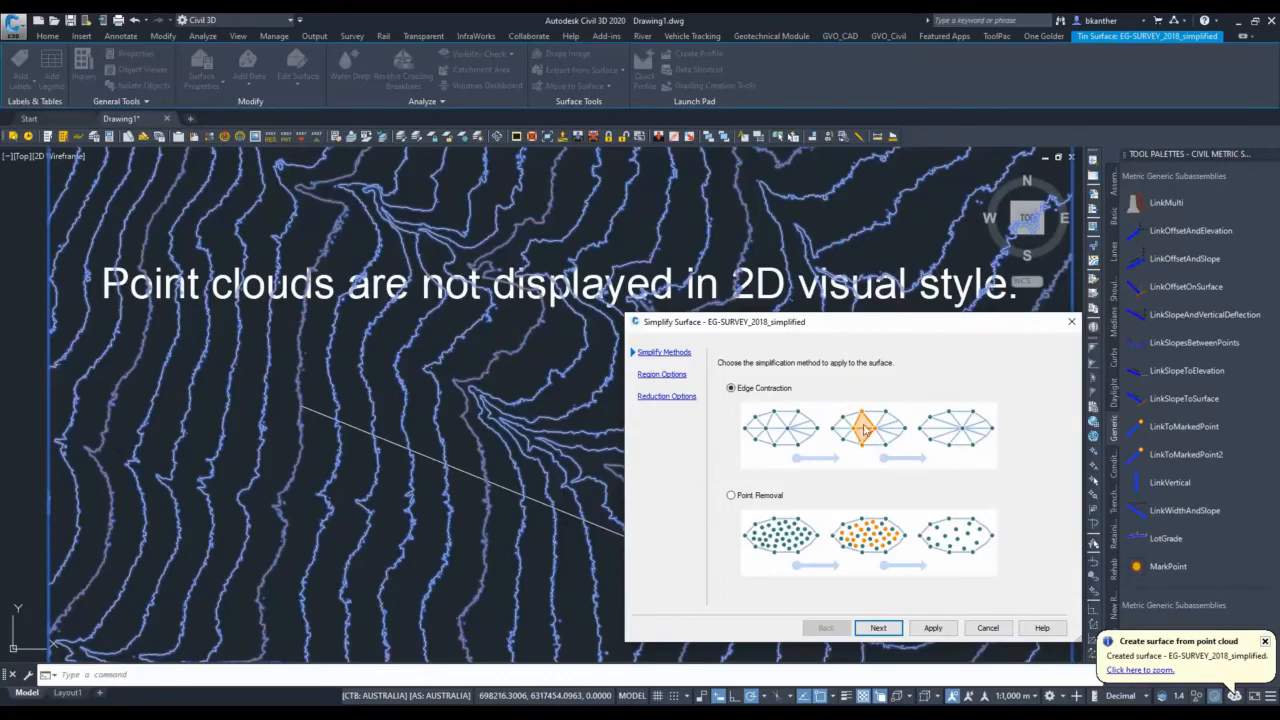
left_click(878, 628)
left_click(880, 628)
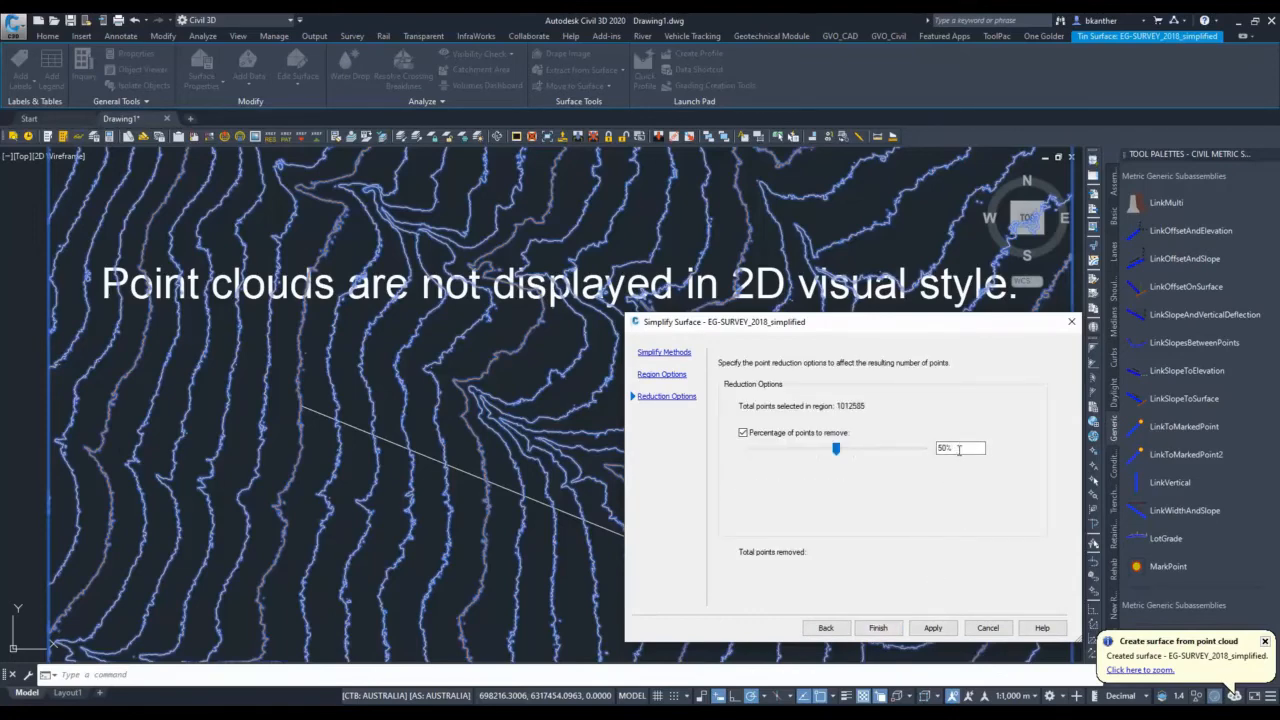
double_click(958, 447)
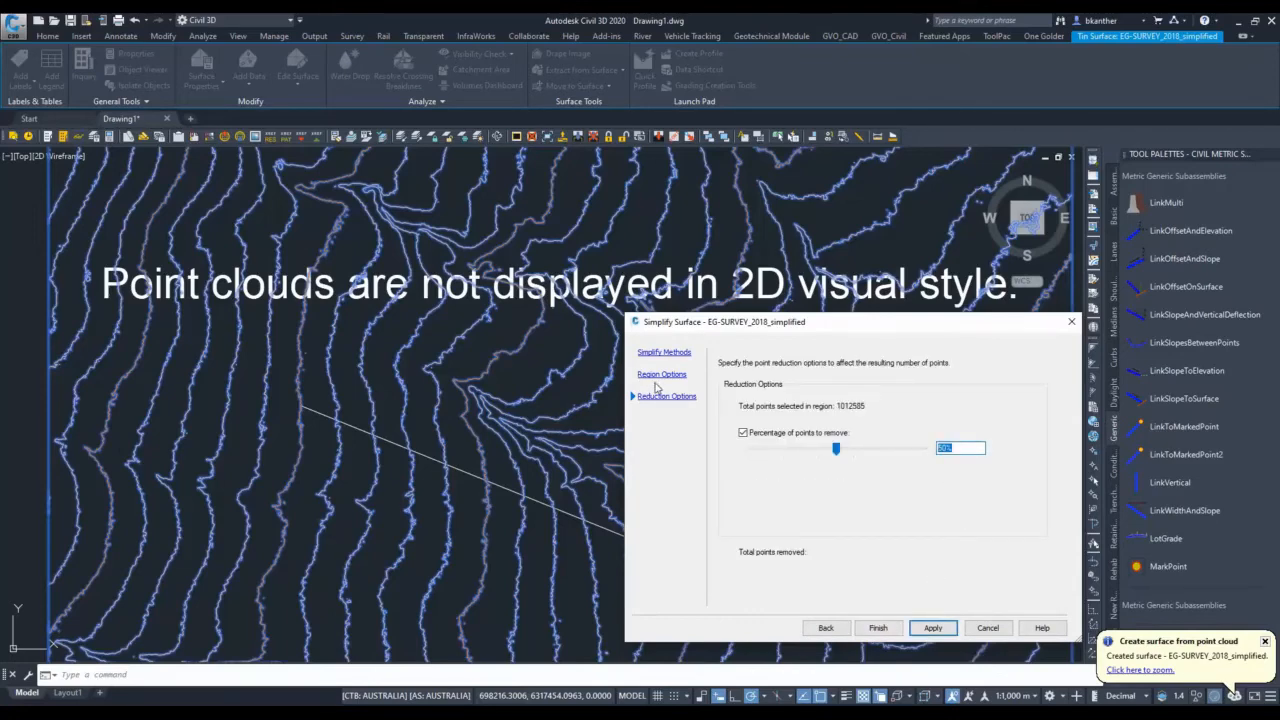
type("70")
left_click(878, 628)
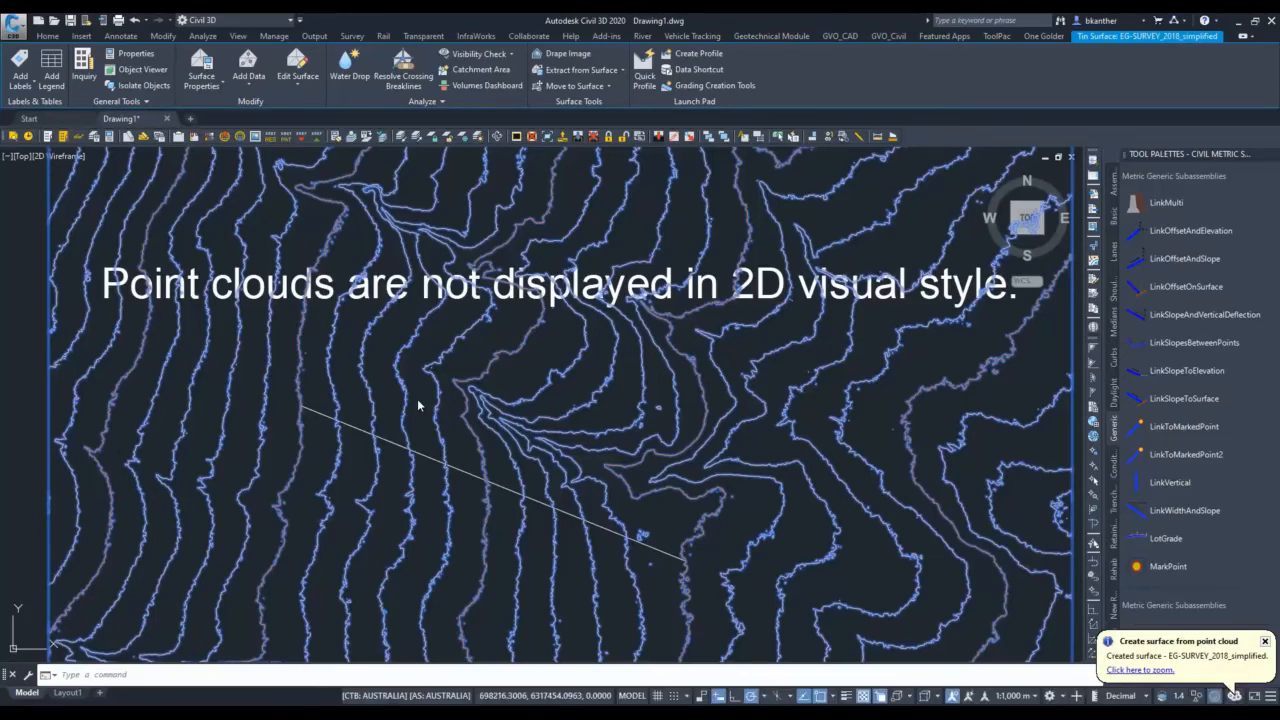
Compare the contours of the simplified surface with those of EG-SURVEY_2018 around the polyline and gully, clearing the selection.
left_click(574, 566)
left_click(563, 584)
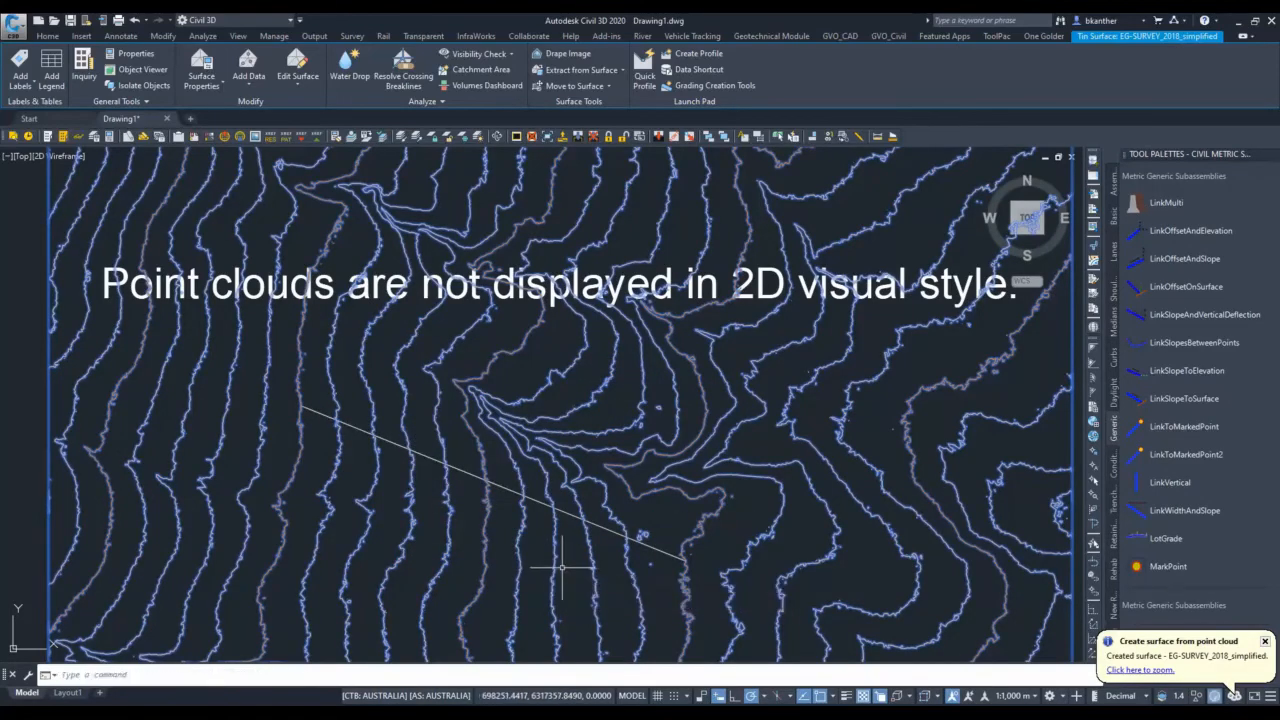
scroll(535, 515, "up", 2)
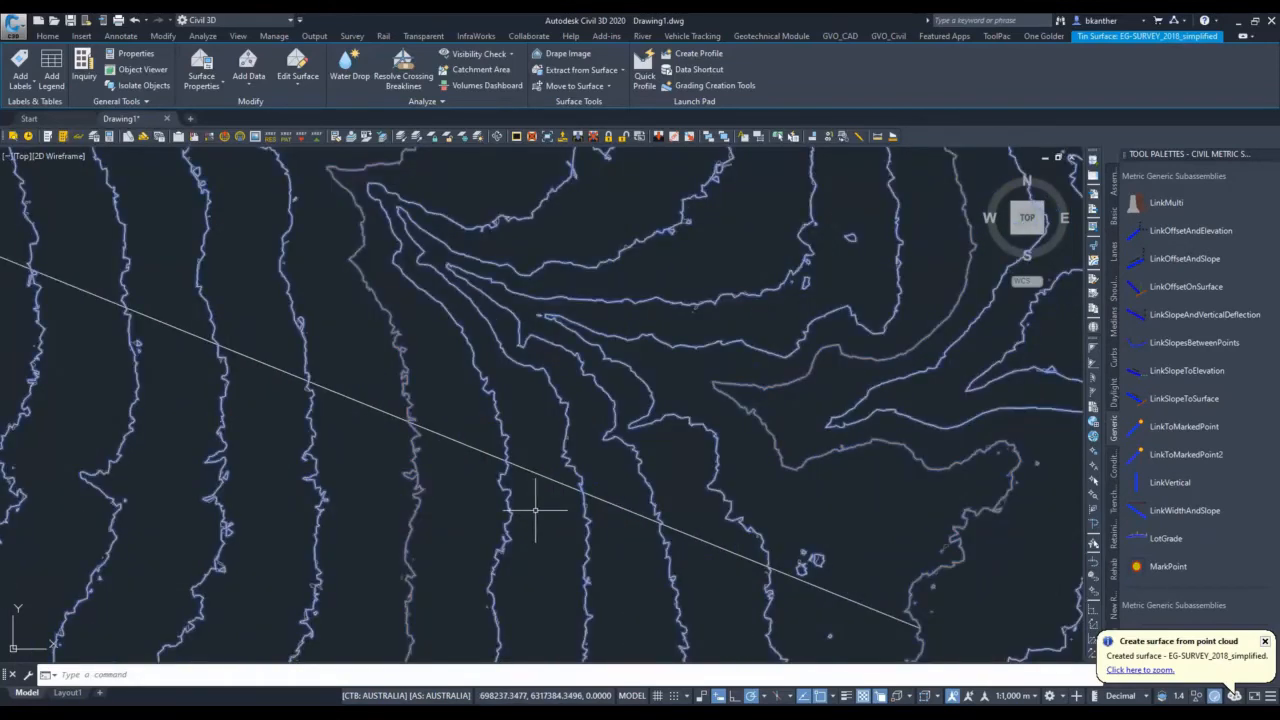
scroll(423, 416, "up", 3)
key("Escape")
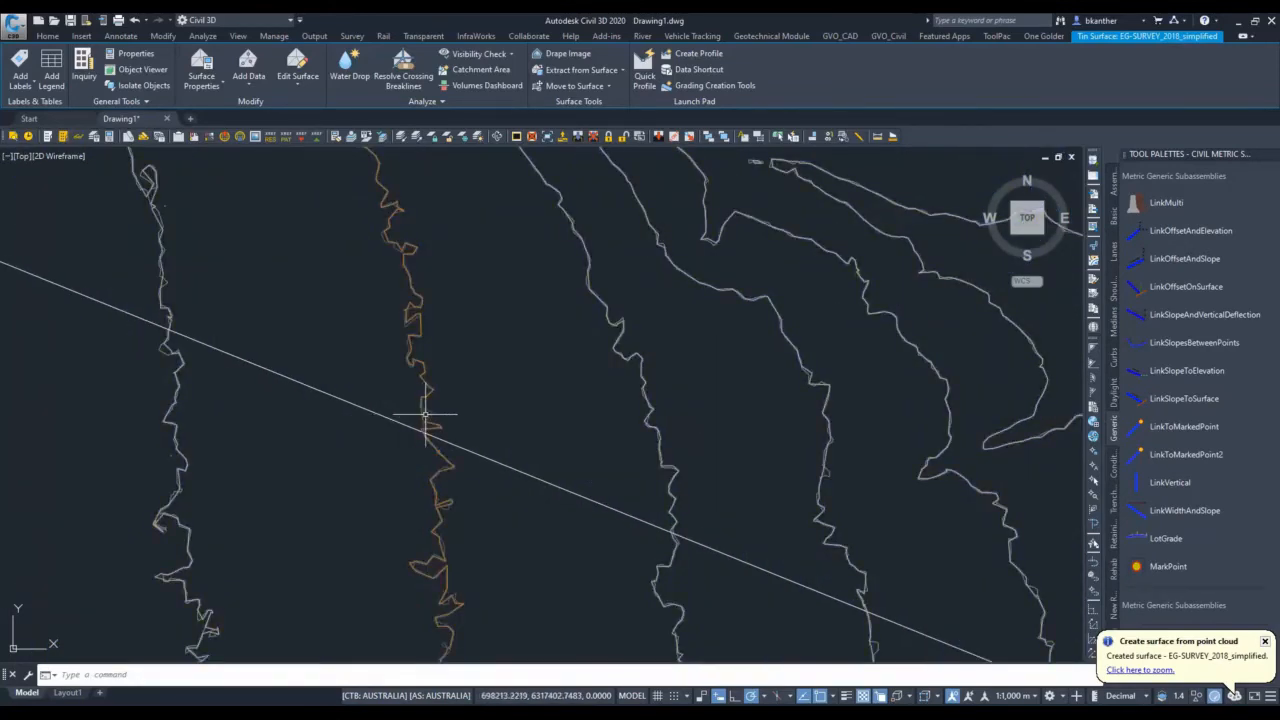
left_click(428, 421)
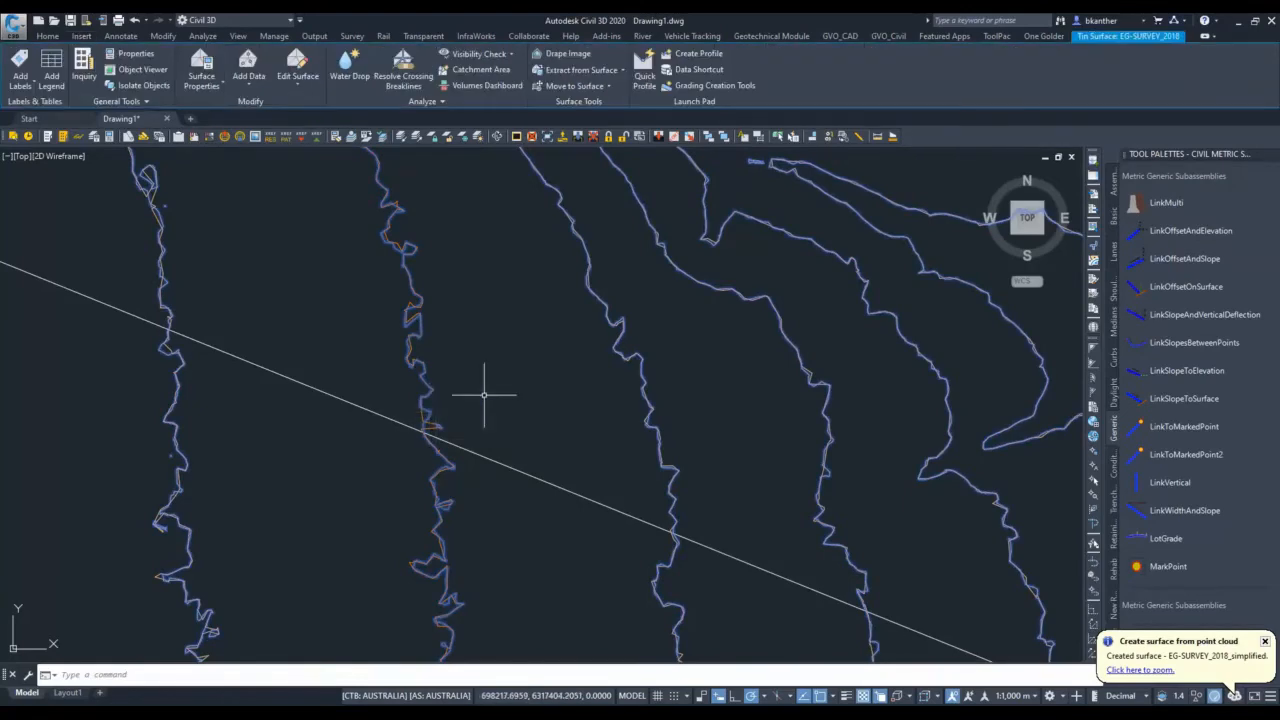
scroll(512, 395, "down", 5)
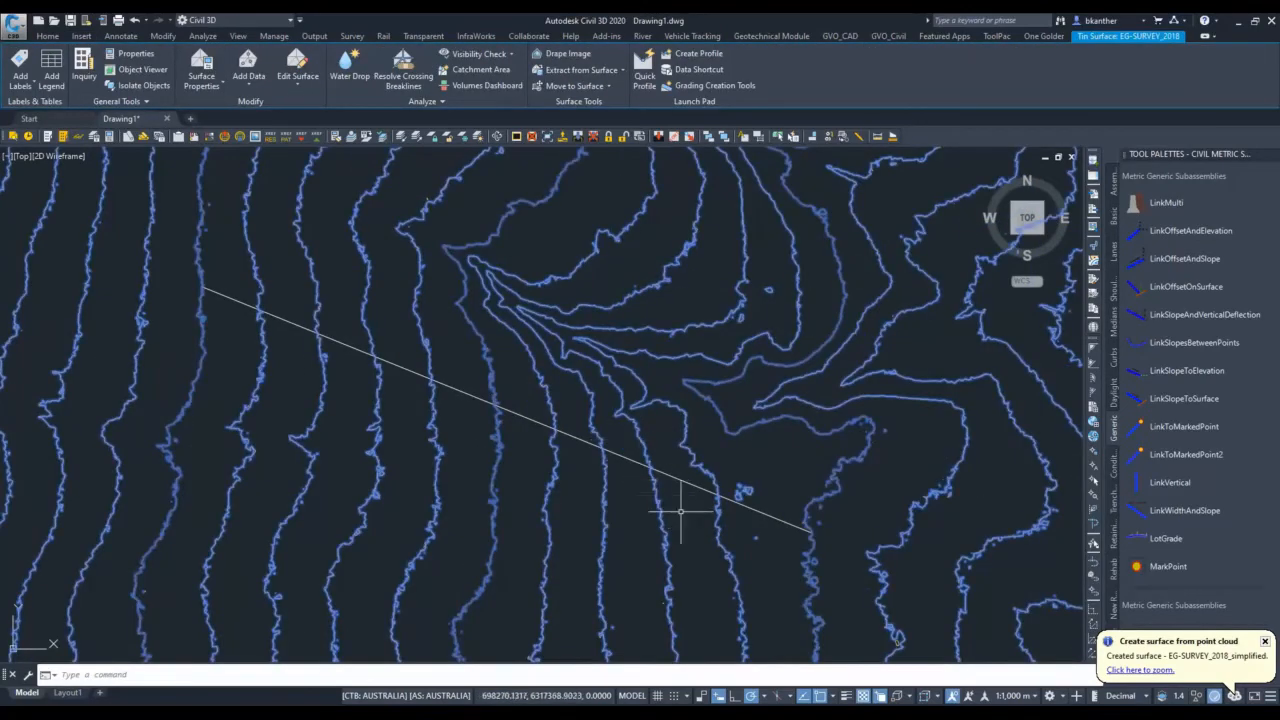
scroll(704, 529, "up", 7)
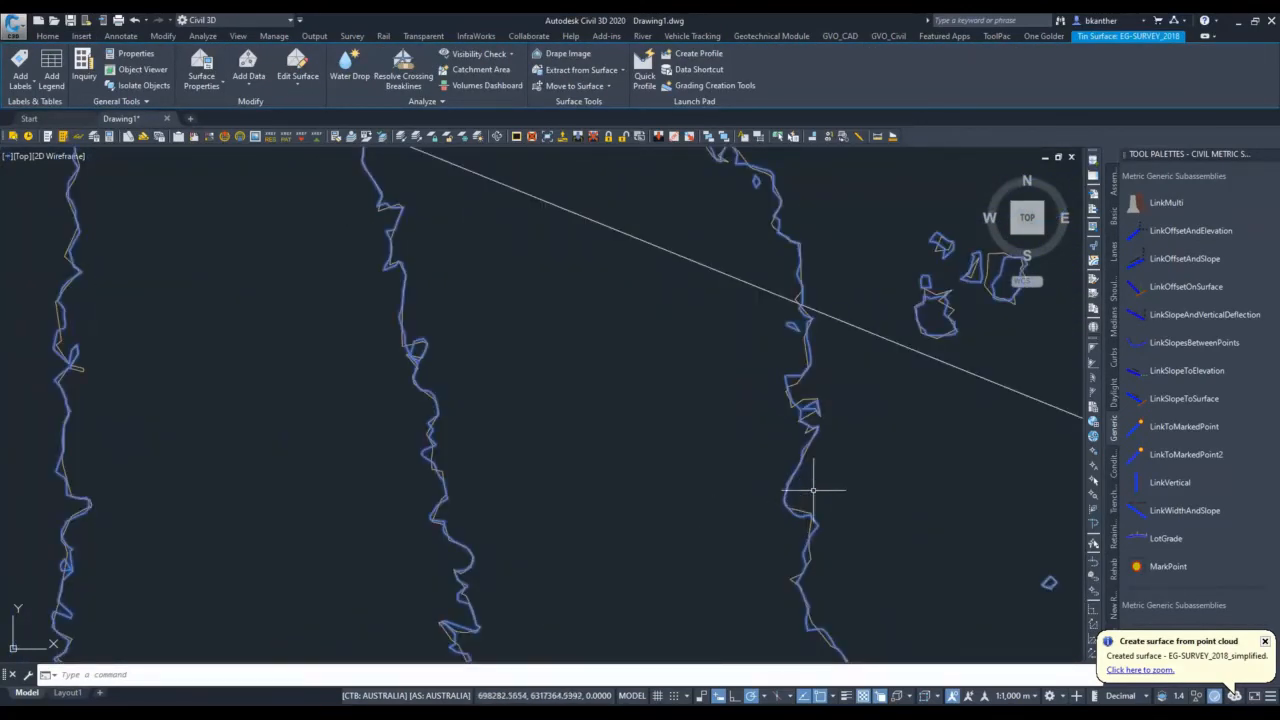
scroll(766, 443, "down", 6)
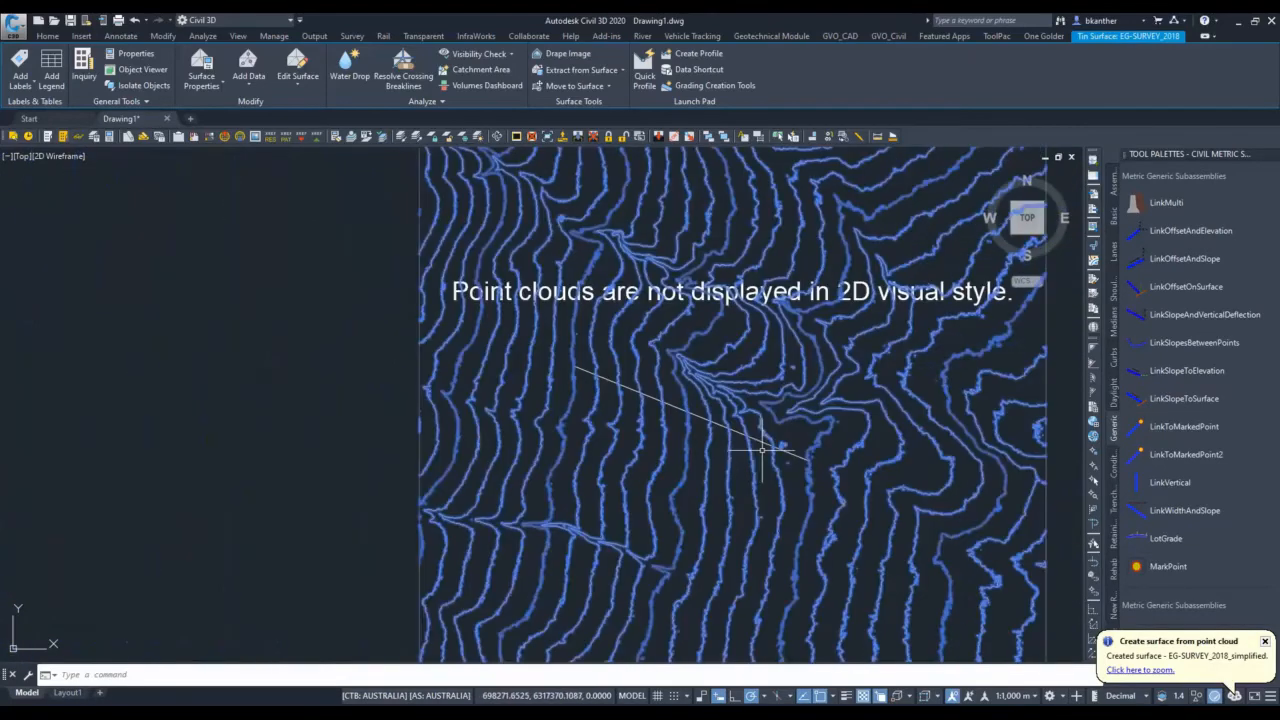
scroll(790, 430, "up", 8)
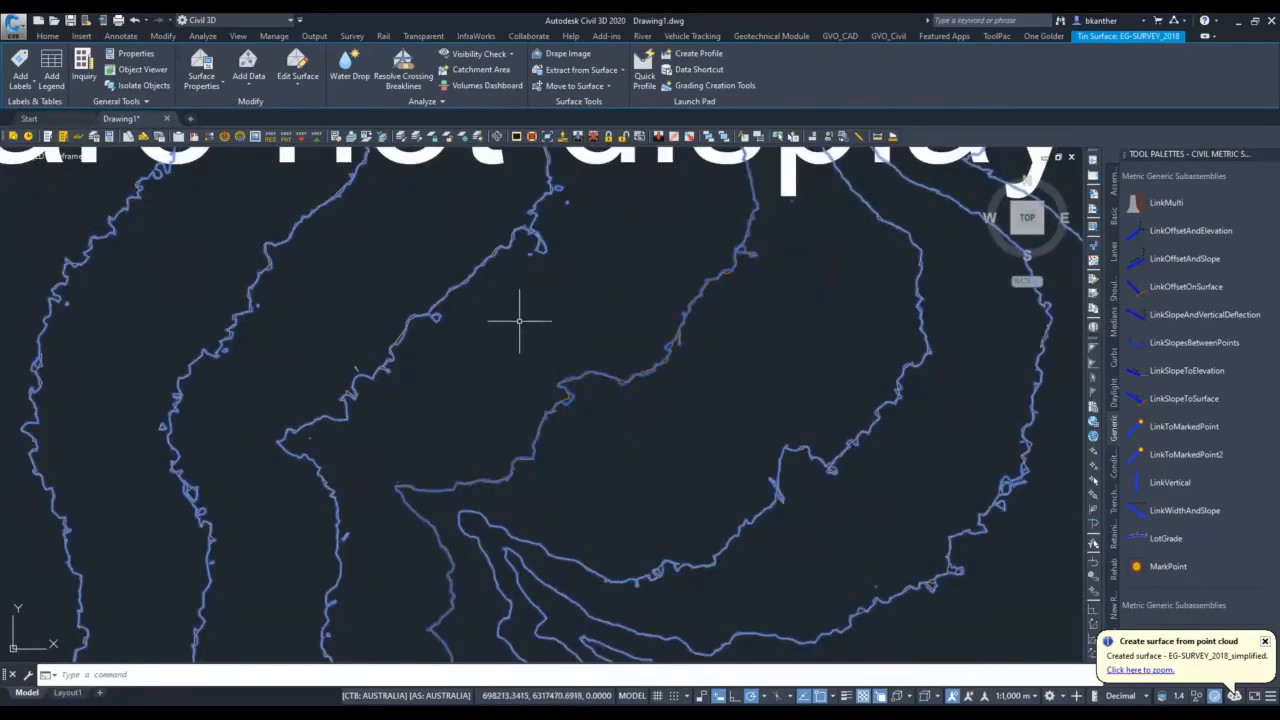
scroll(425, 339, "up", 2)
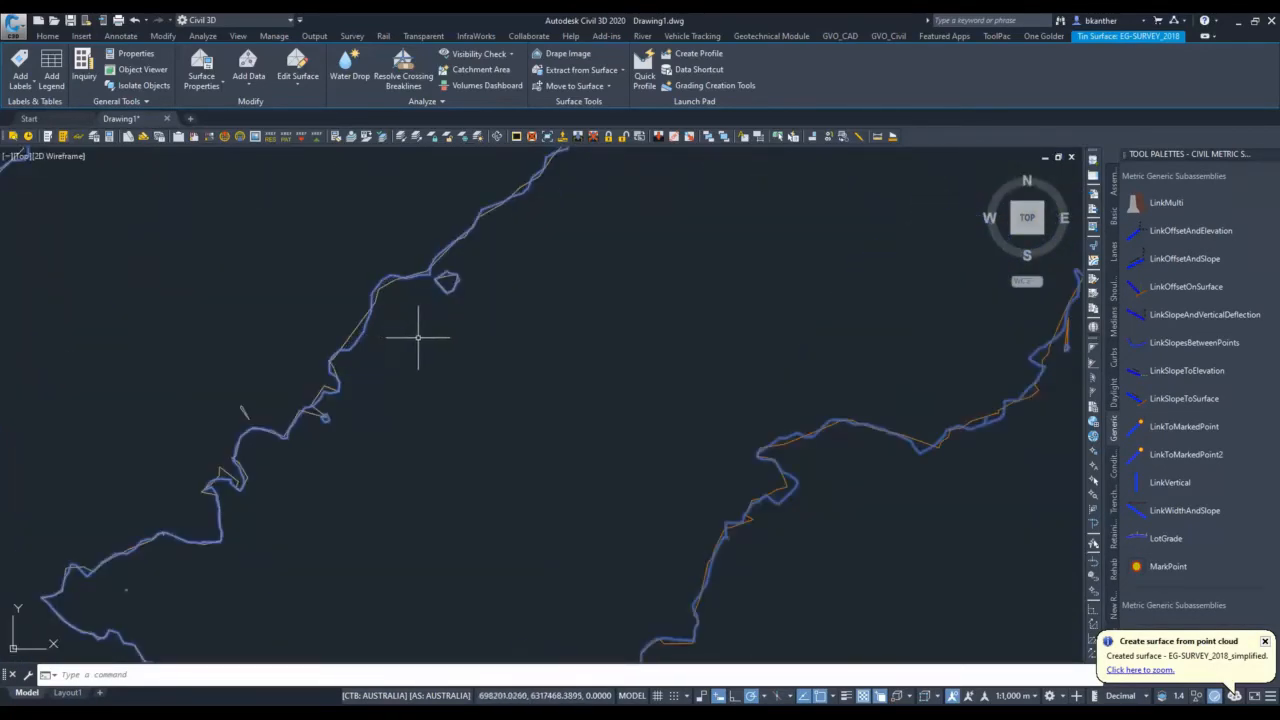
scroll(449, 320, "down", 2)
scroll(455, 330, "down", 2)
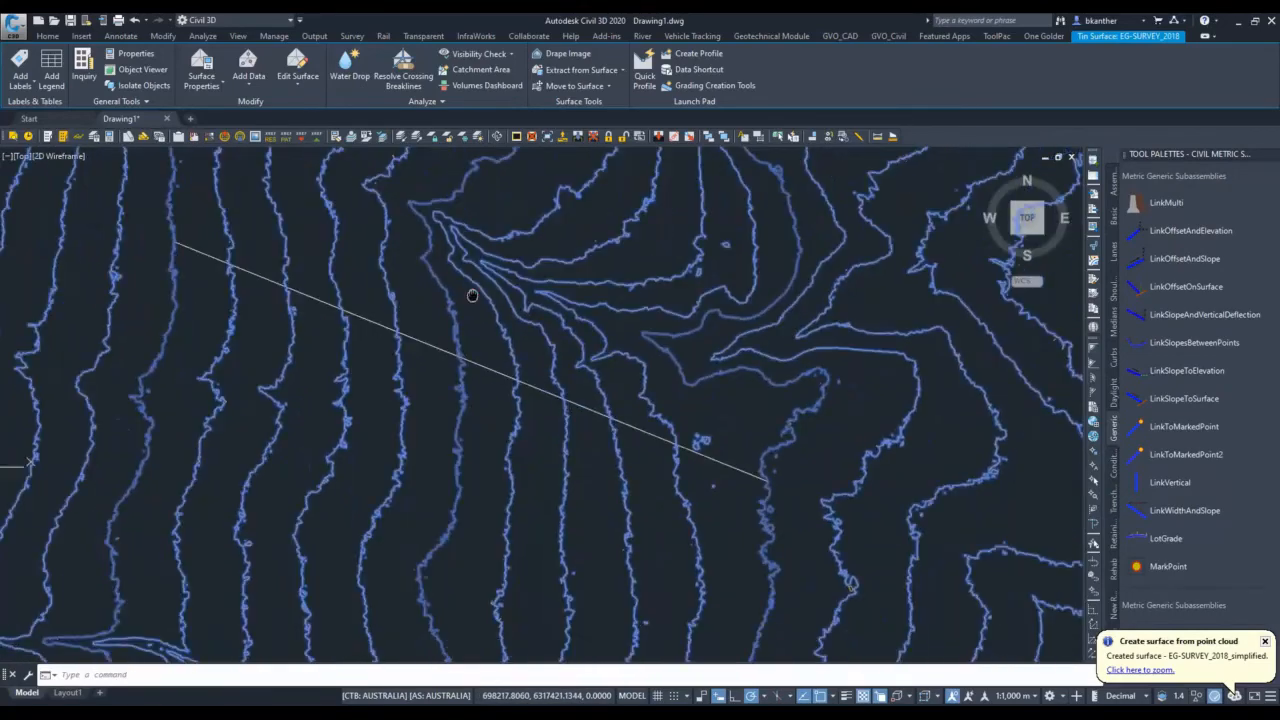
key("Escape")
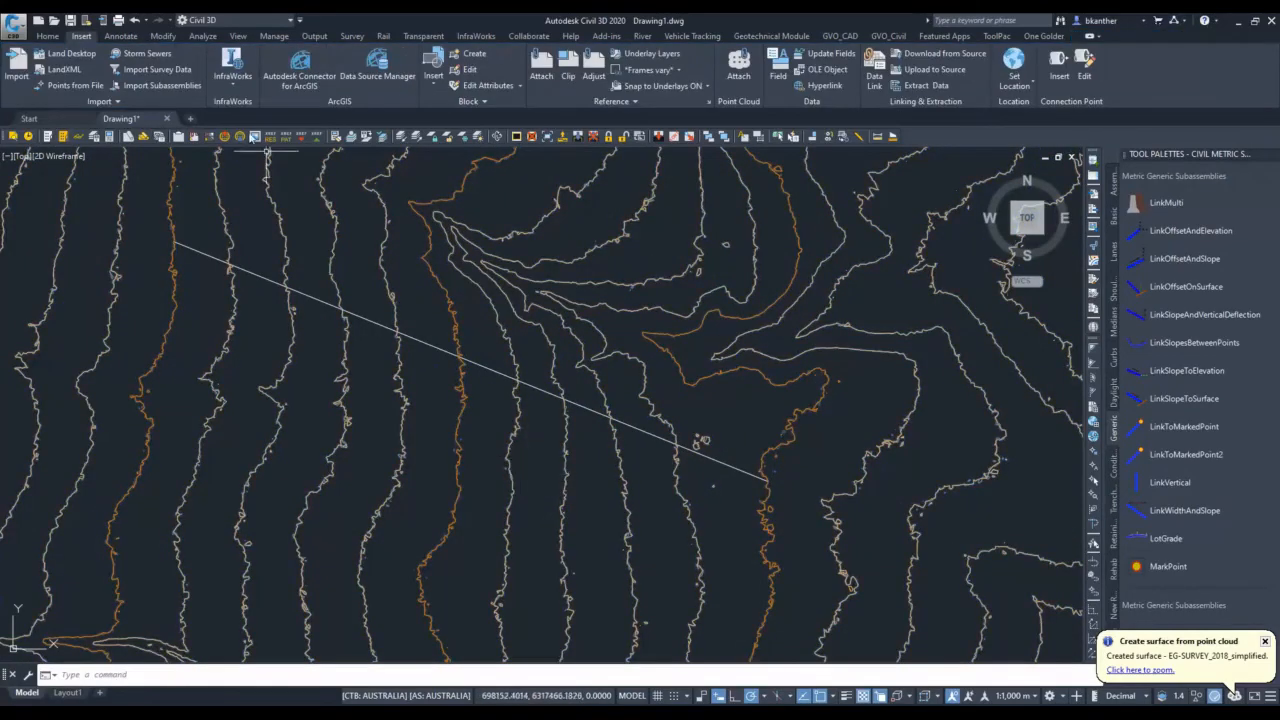
Create the centerline alignment Xs-A from the diagonal polyline with the Section - Geotechnical label set and no added curves between tangents.
left_click(47, 36)
left_click(262, 54)
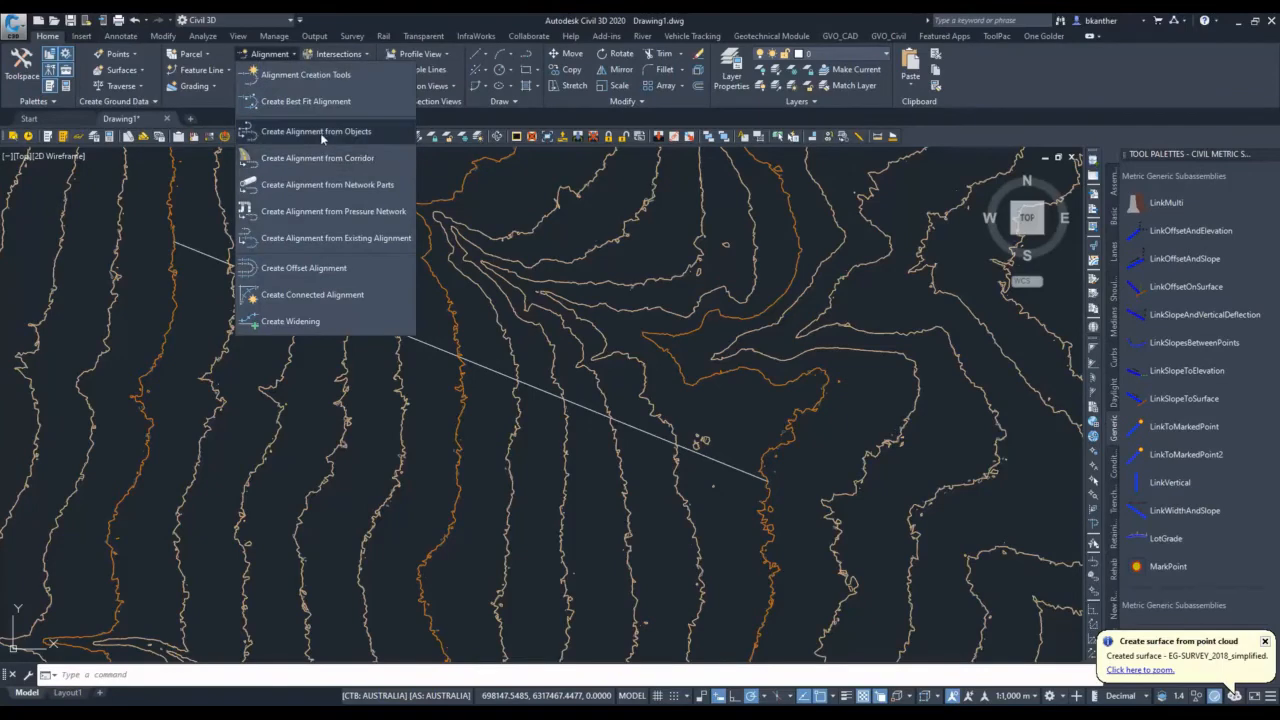
left_click(365, 132)
left_click(412, 338)
key("Return")
key("Return")
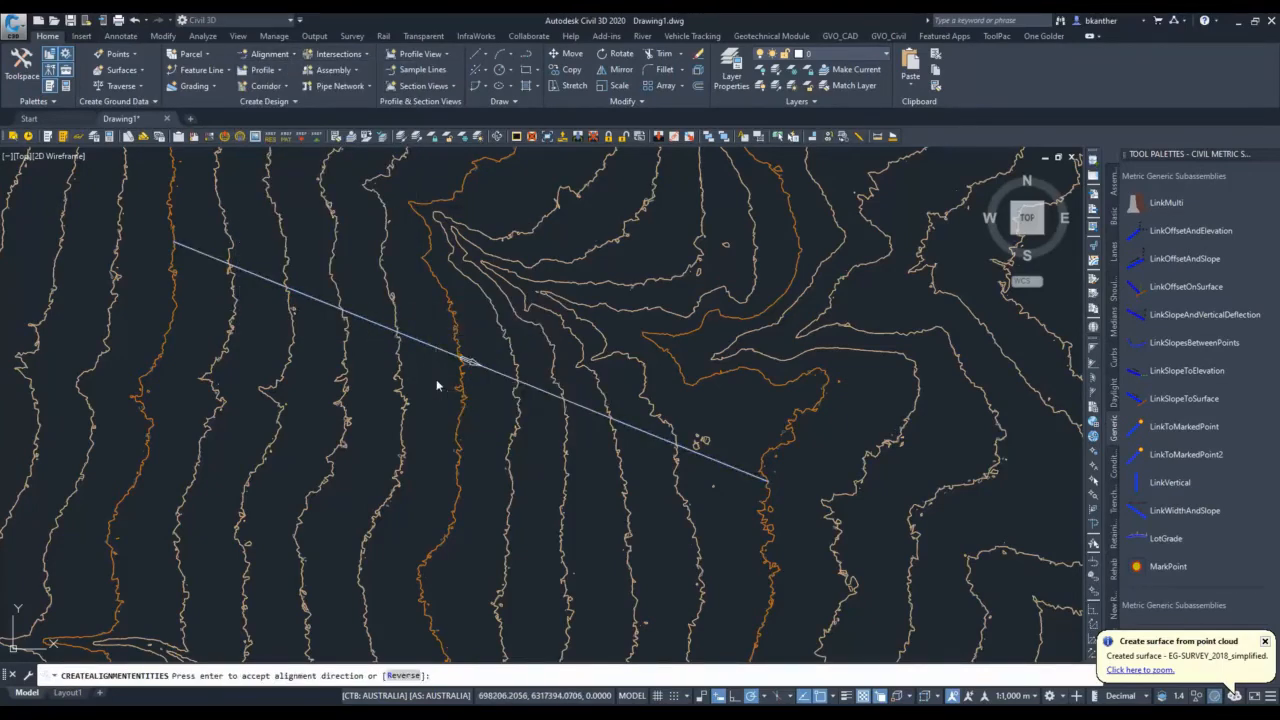
left_click_drag(871, 321, 597, 299)
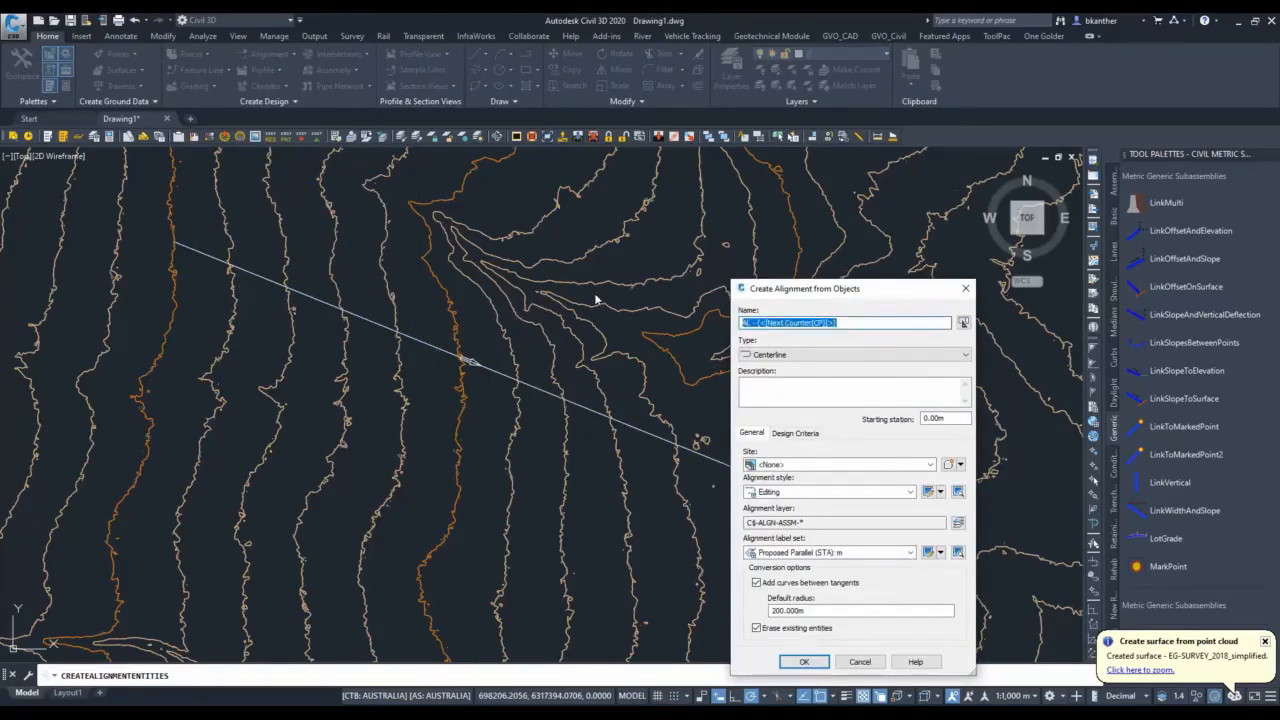
type("Xs-A")
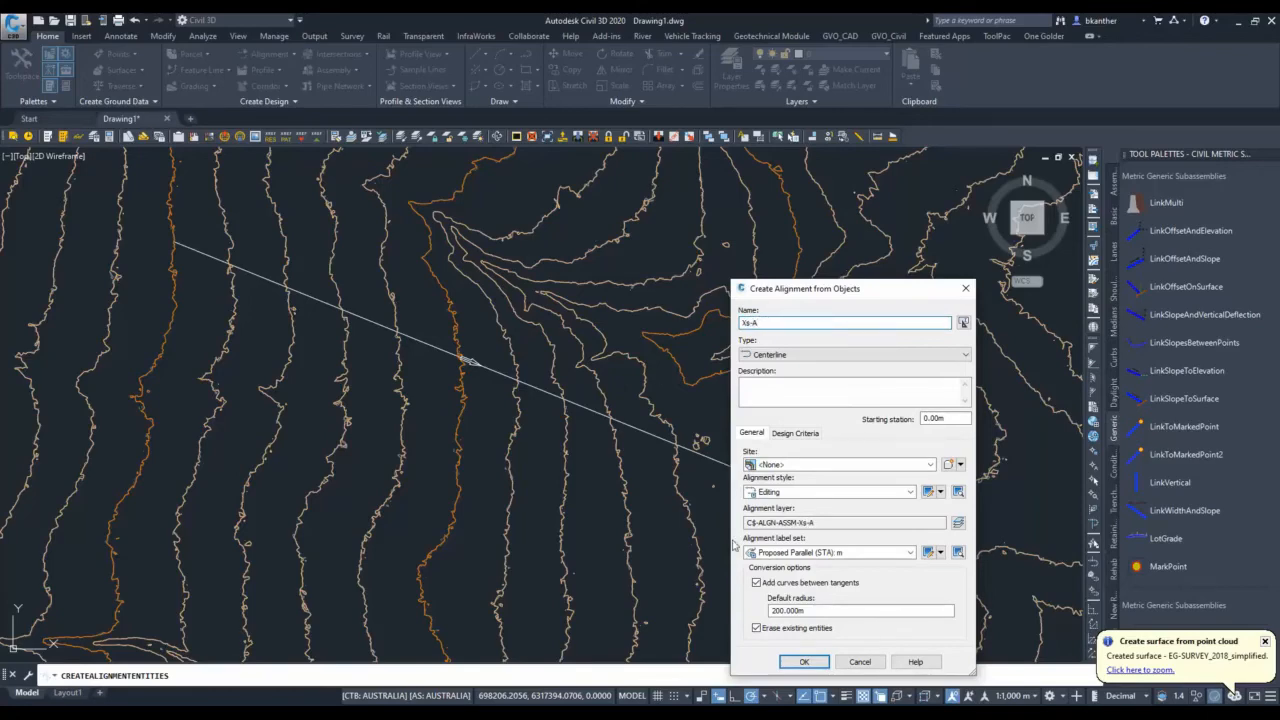
left_click(830, 552)
left_click(806, 677)
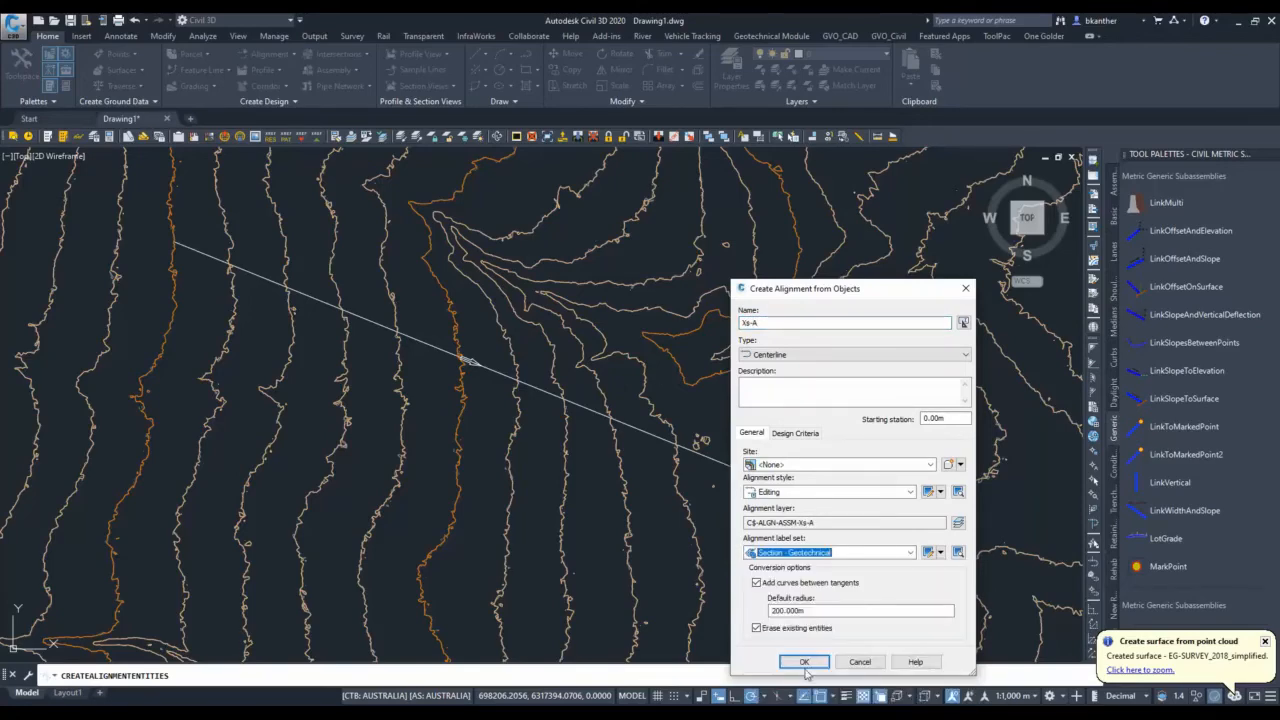
left_click(776, 585)
left_click(801, 661)
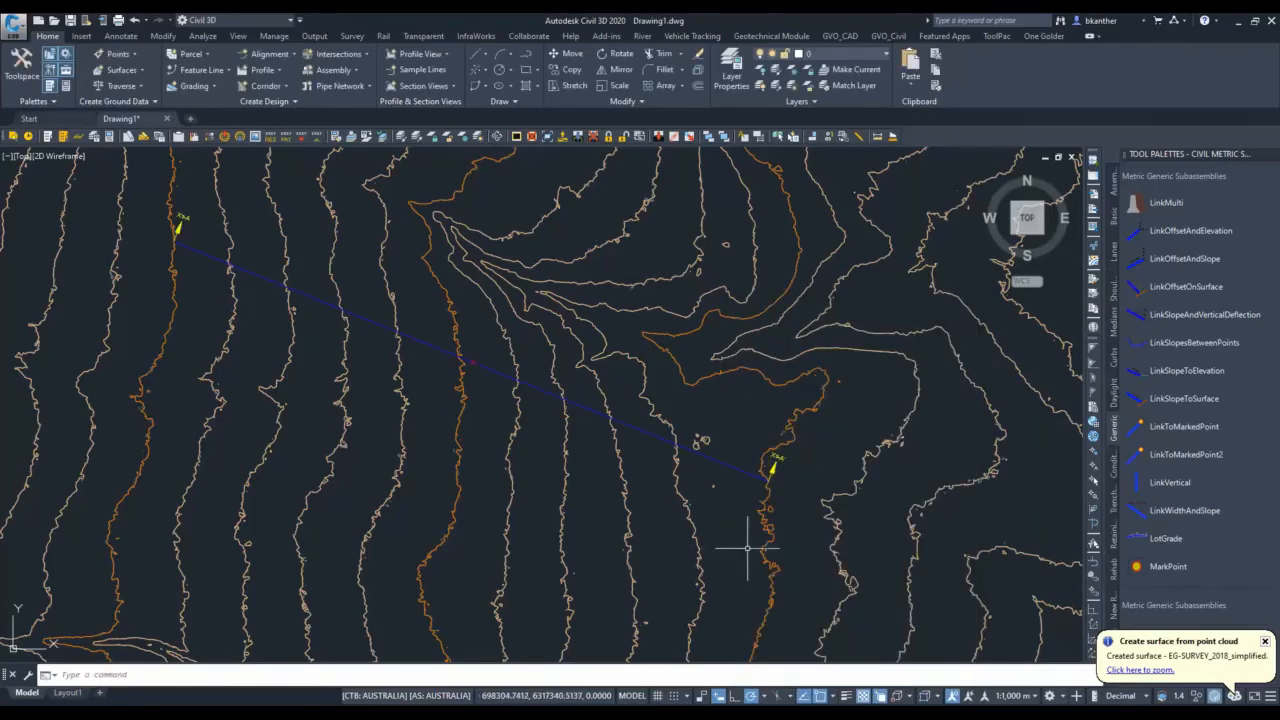
Sample surface profiles along alignment Xs-A from both EG-SURVEY_2018 and EG-SURVEY_2018_simplified.
left_click(505, 372)
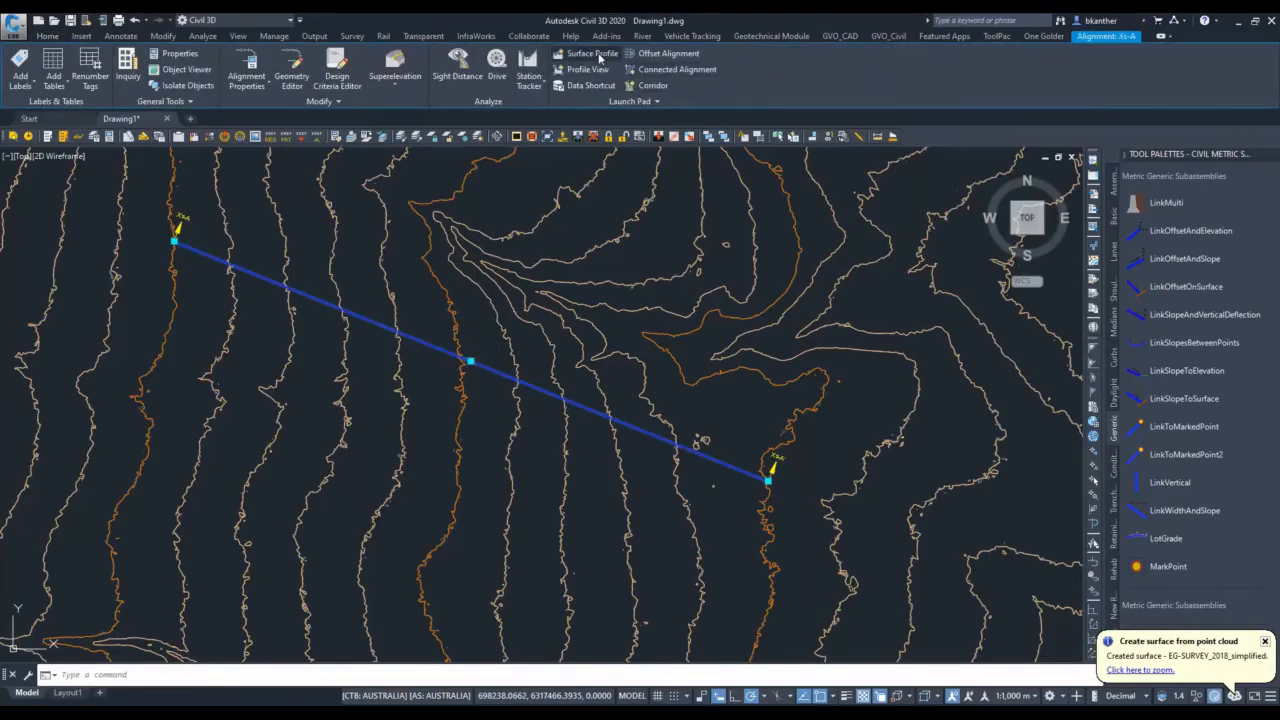
left_click(592, 54)
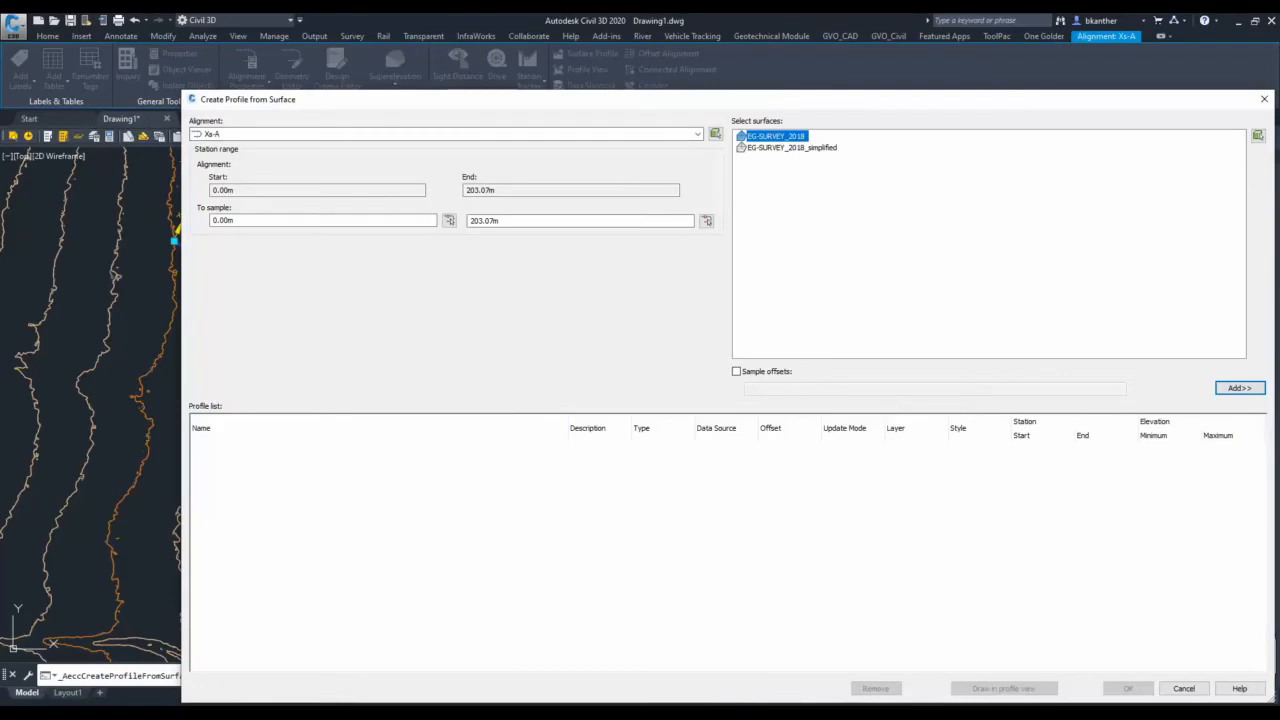
left_click(808, 147, "ctrl")
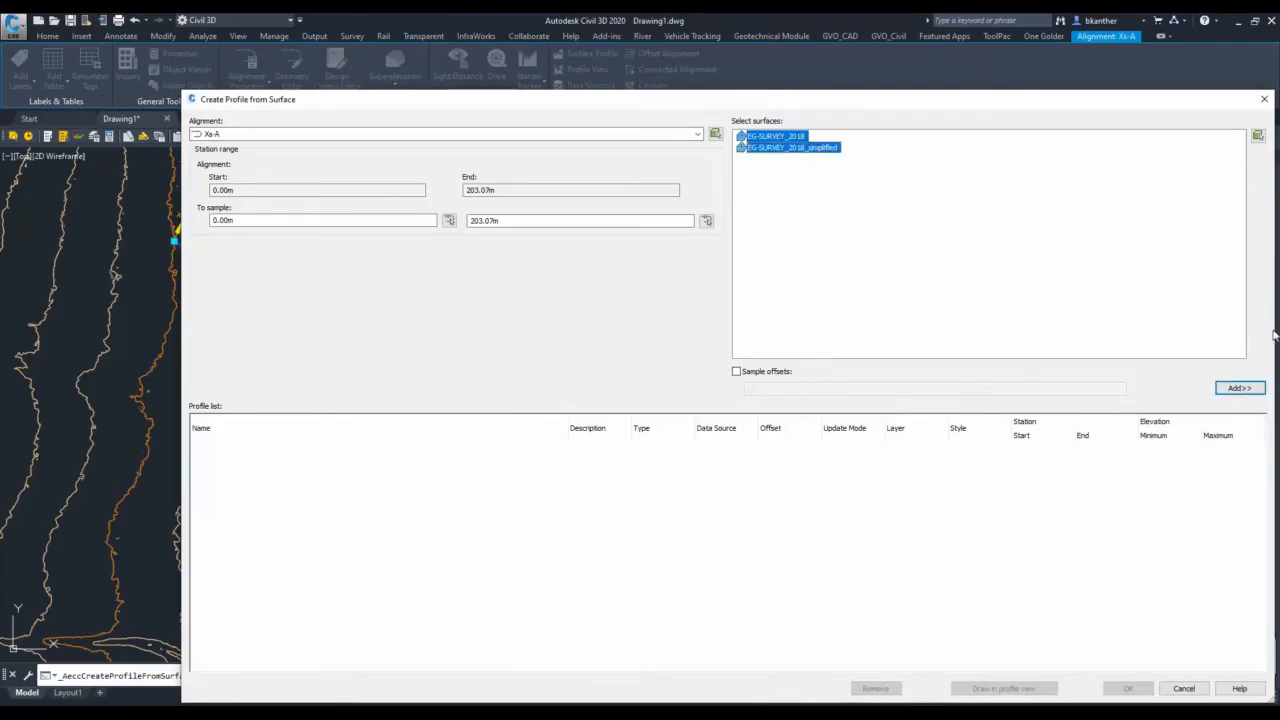
left_click(1240, 388)
Give the two sampled surface profiles contrasting orange and red Proposed Profile styles.
left_click(993, 462)
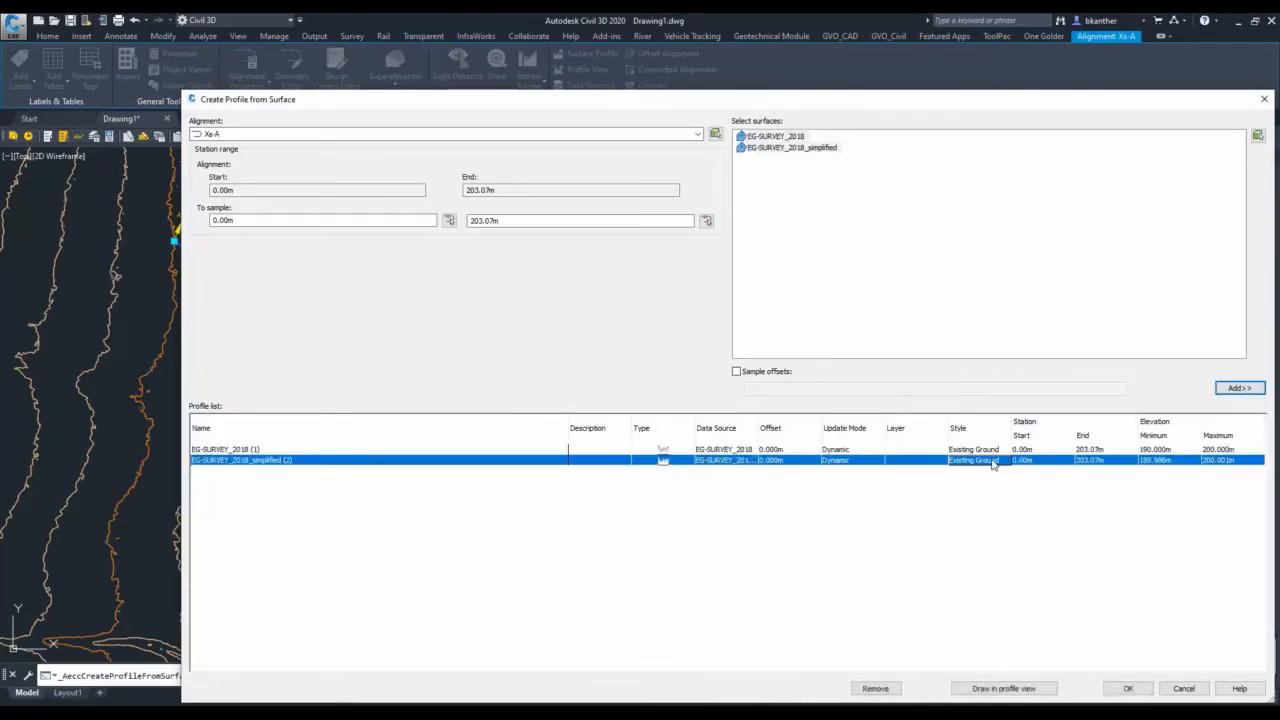
left_click(993, 462)
left_click(800, 414)
scroll(765, 560, "down", 5)
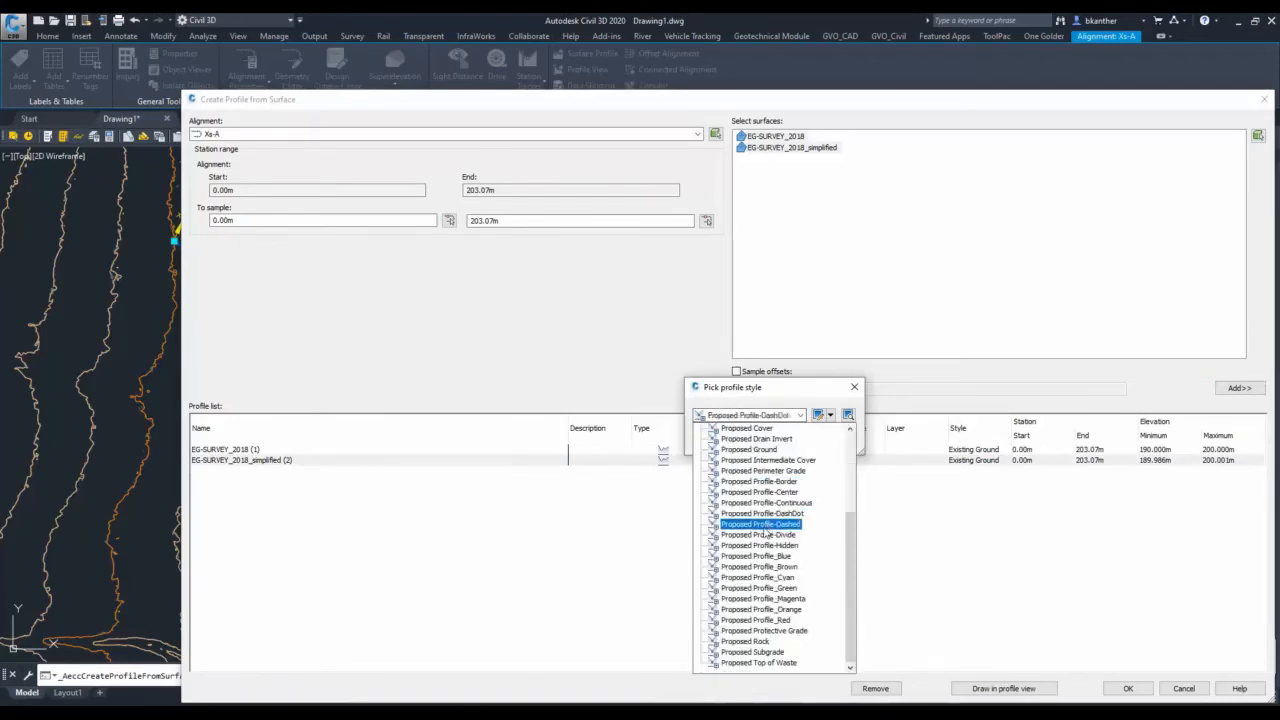
left_click(768, 599)
key("Return")
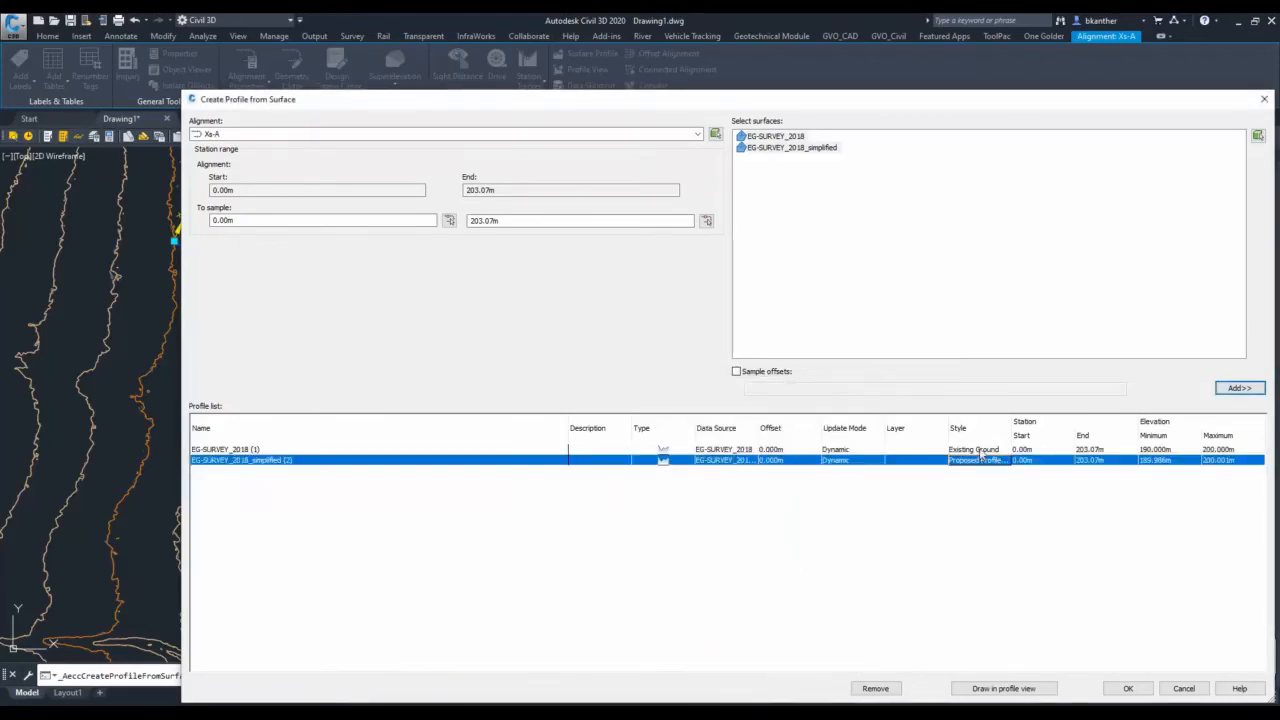
left_click(980, 450)
left_click(750, 414)
scroll(765, 560, "down", 2)
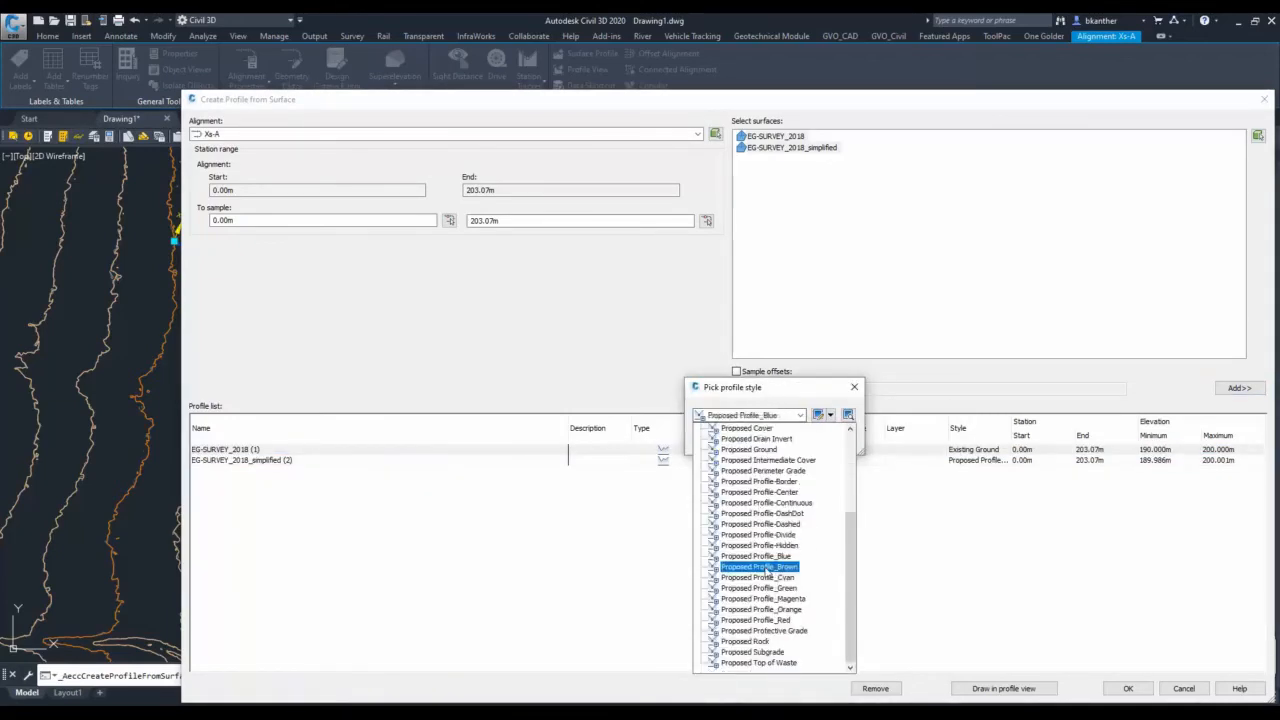
left_click(765, 612)
key("Return")
Draw the Xs-A profile view in the No Bands - Exaggeration x 1 - Geologic Section (Left to Right) style, east of the surface.
left_click(1030, 689)
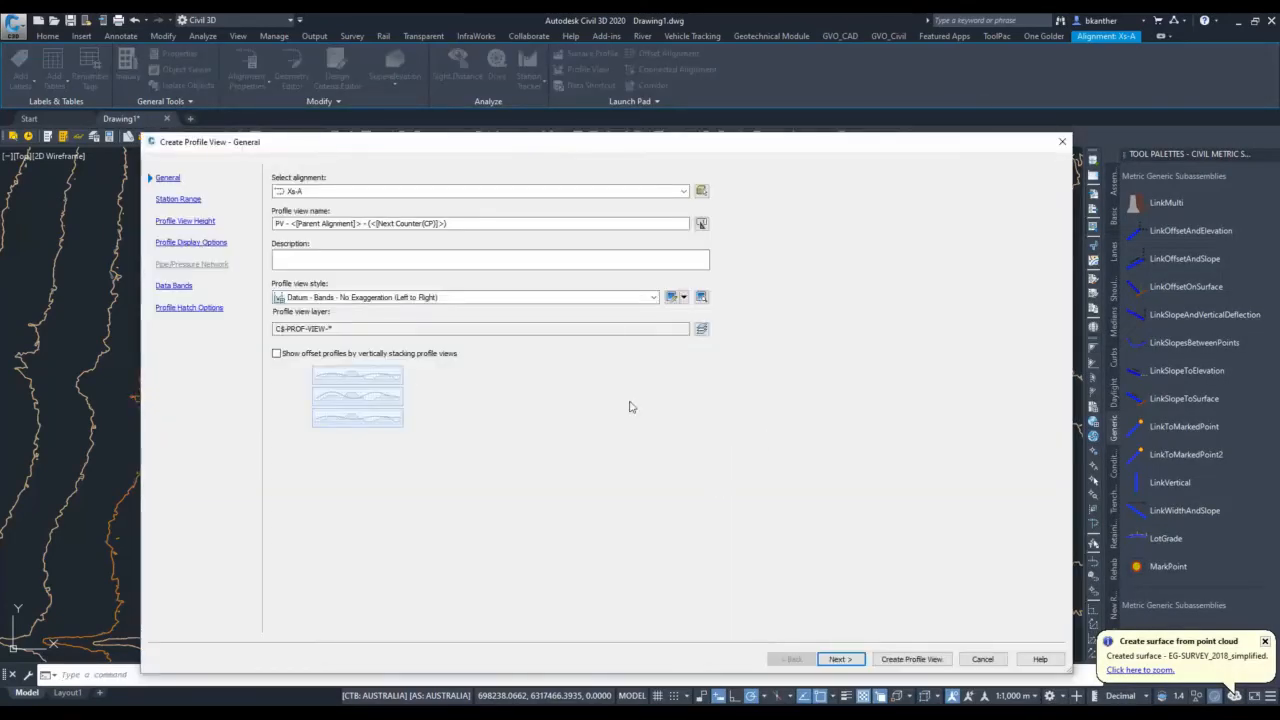
left_click(474, 297)
left_click(380, 352)
left_click(911, 659)
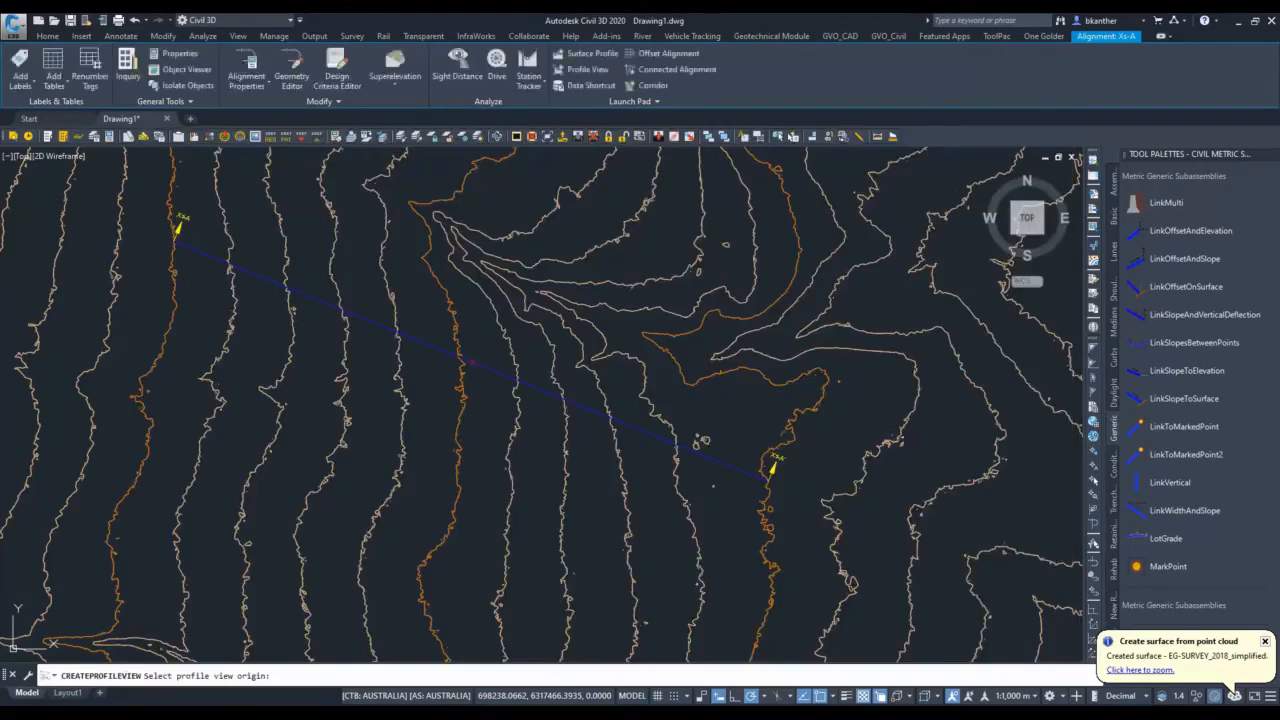
scroll(700, 443, "down", 5)
left_click(479, 432)
scroll(488, 418, "up", 5)
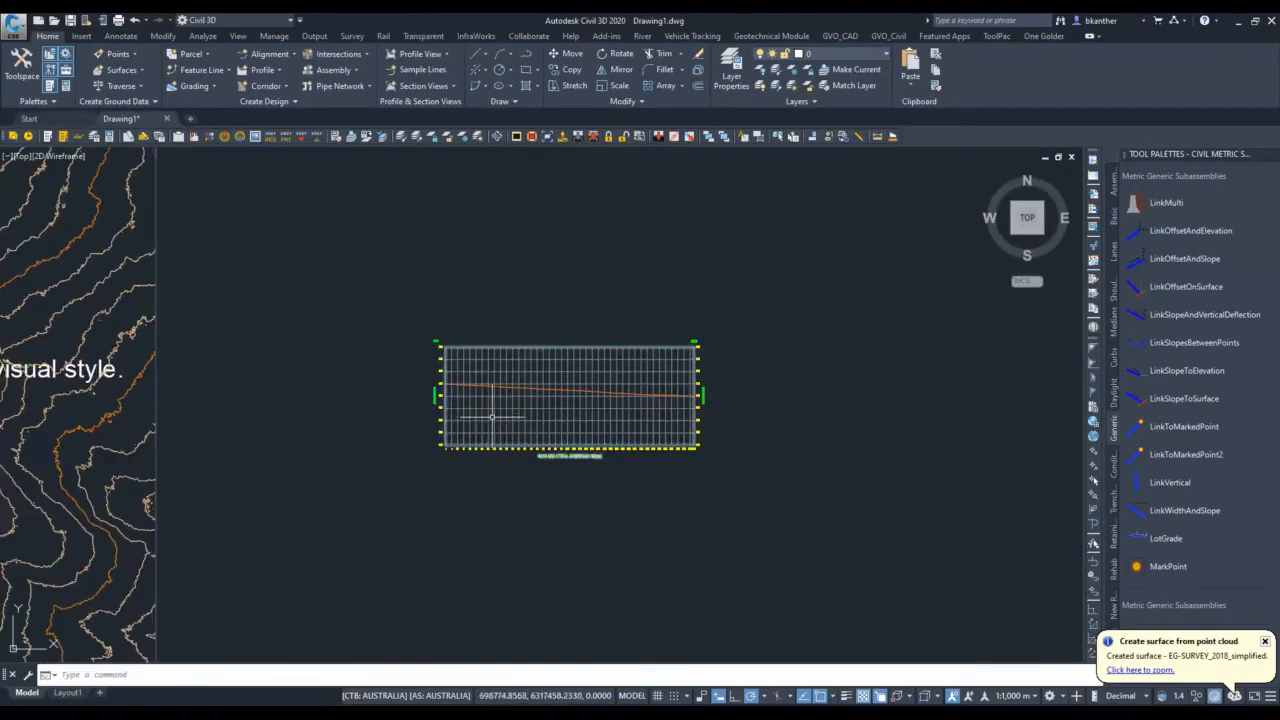
Split model space into two side-by-side viewports with the Two: Vertical configuration.
left_click(238, 36)
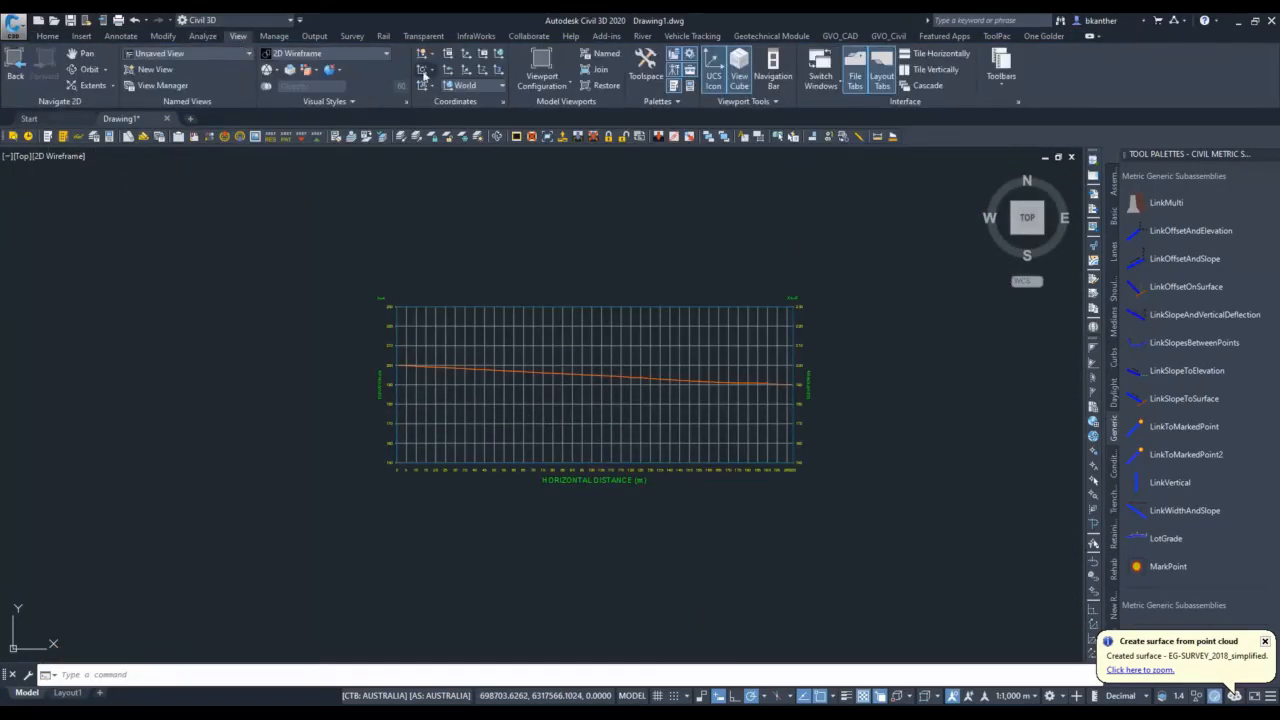
left_click(542, 80)
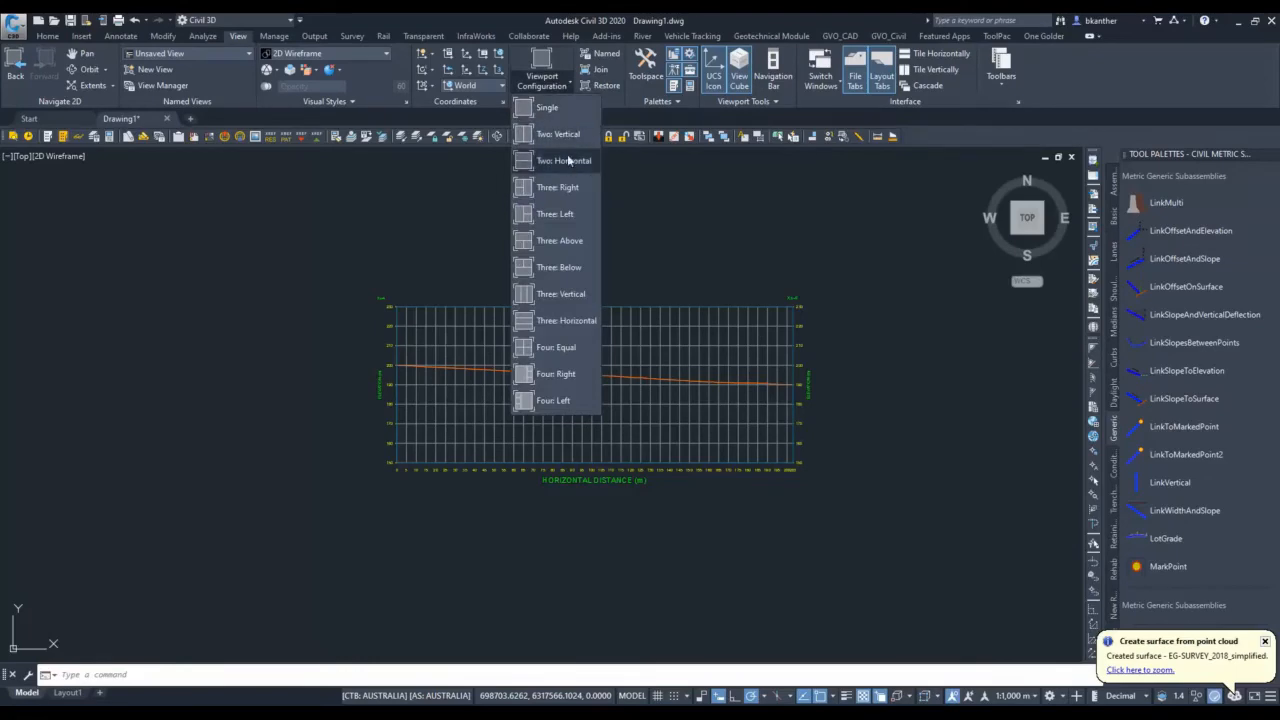
left_click(566, 134)
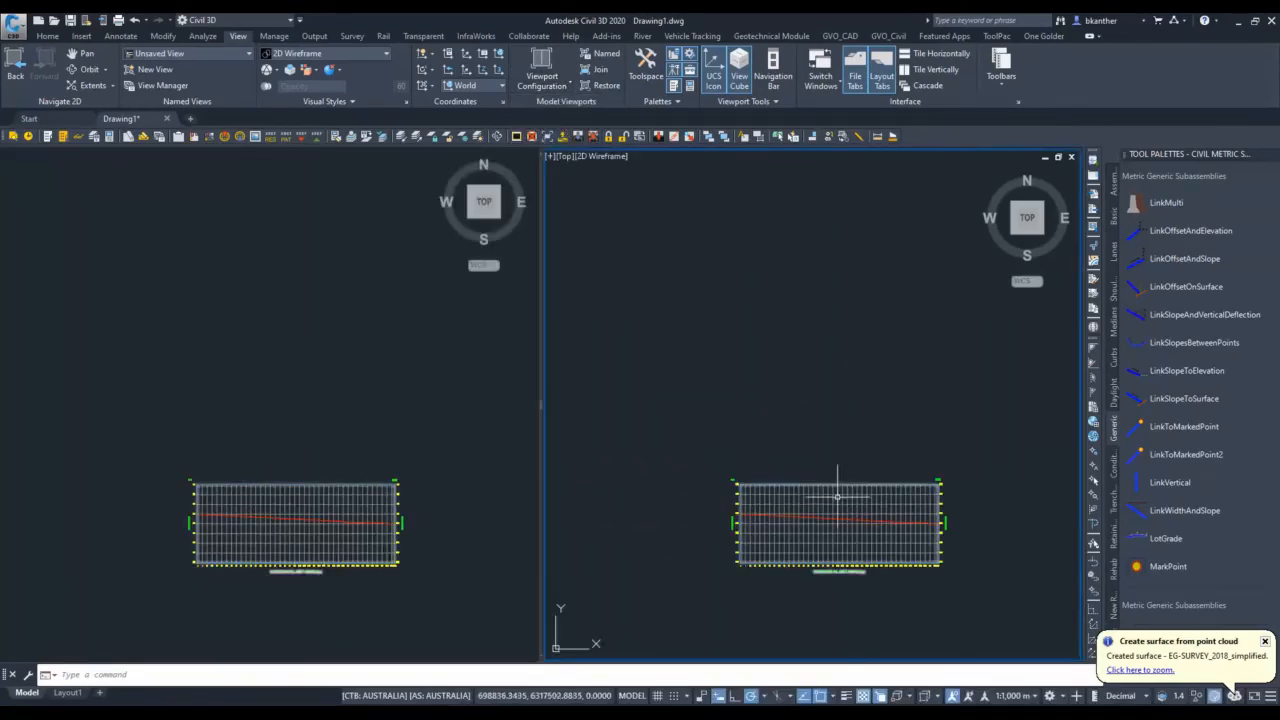
Edit the style of the Xs-A profile view and set its vertical exaggeration to 50.
scroll(837, 497, "up", 3)
left_click(843, 509)
right_click(826, 498)
left_click(895, 645)
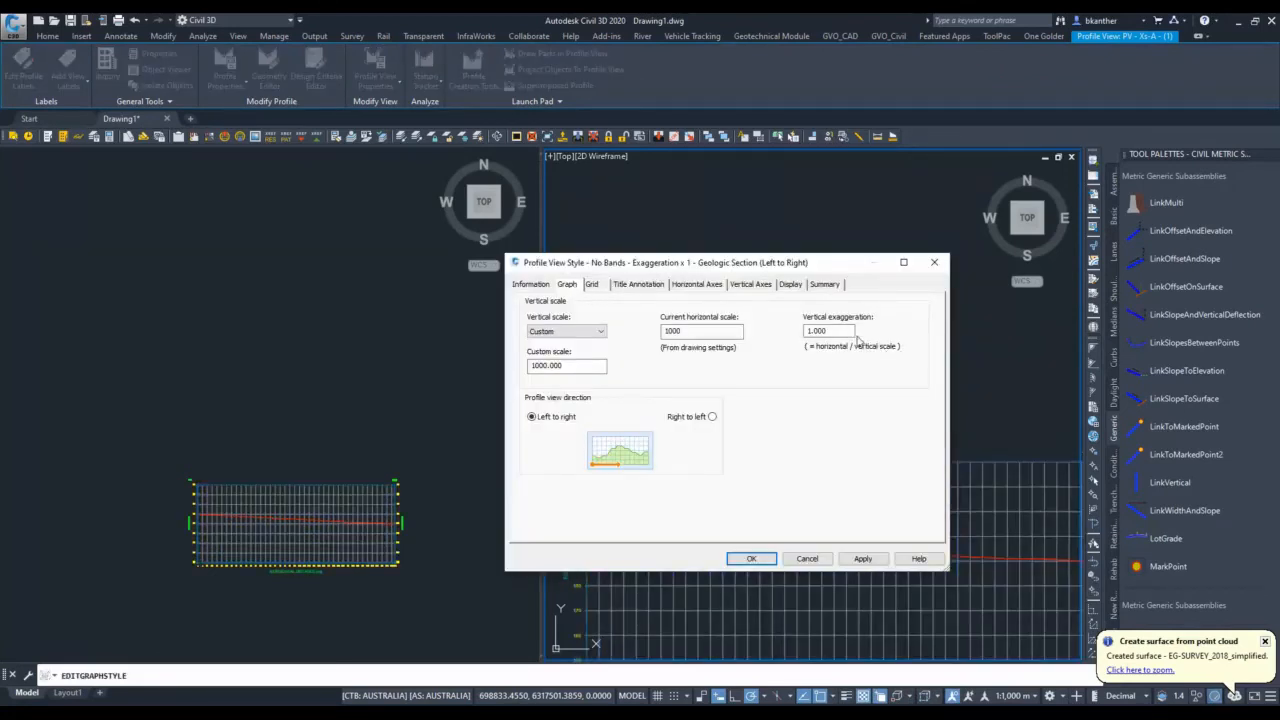
type("50")
left_click(532, 285)
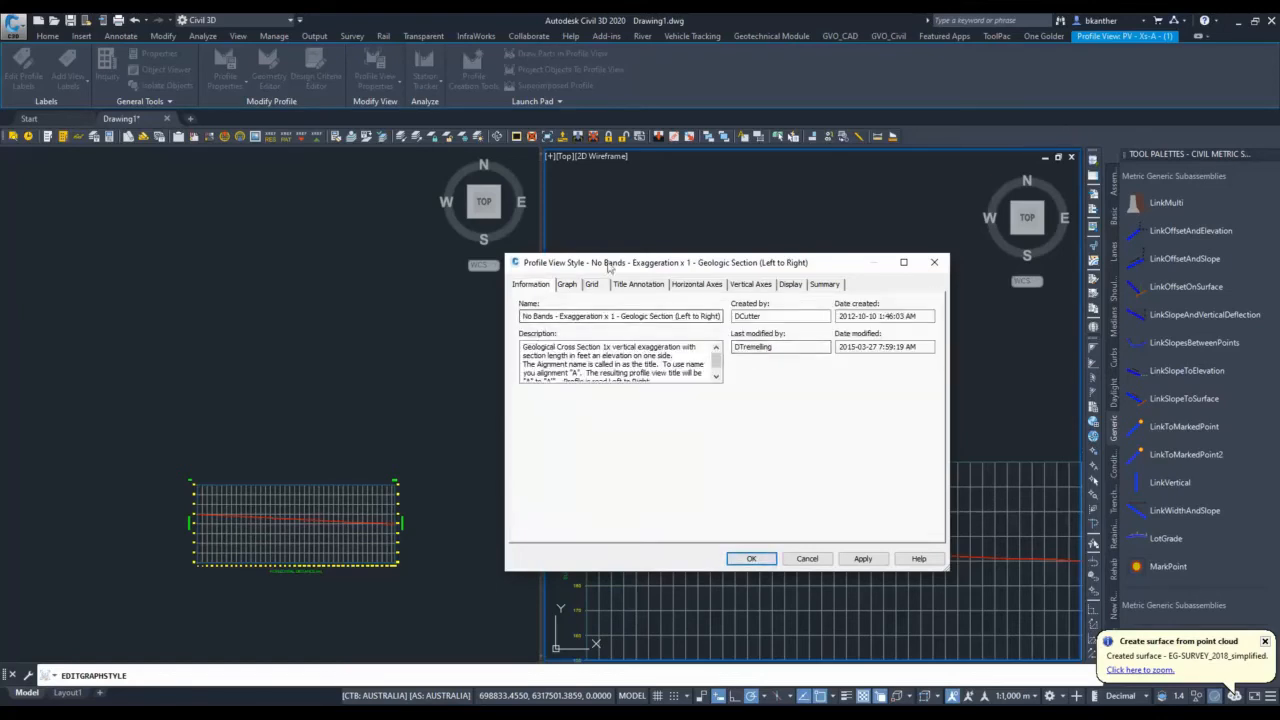
left_click(567, 285)
Set the profile view style's grid padding below datum and above maximum elevation to 0 and apply the style changes.
left_click(592, 284)
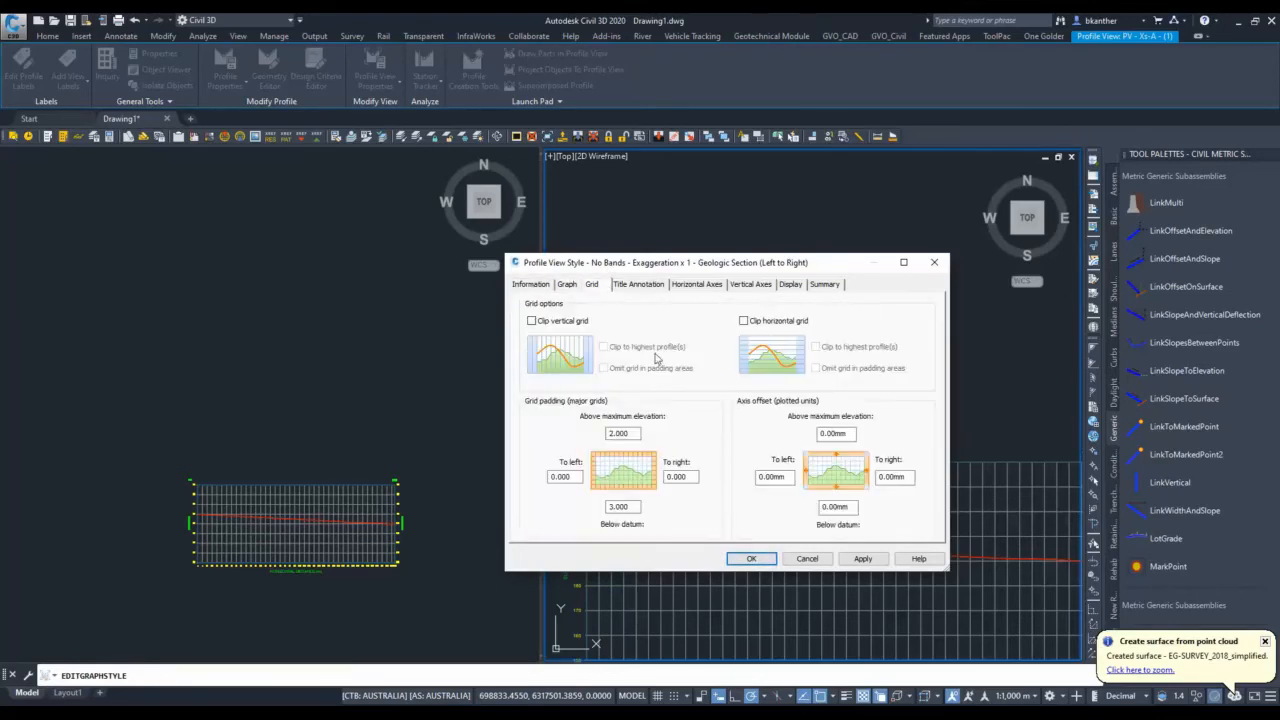
double_click(633, 510)
type("0")
double_click(637, 432)
type("0")
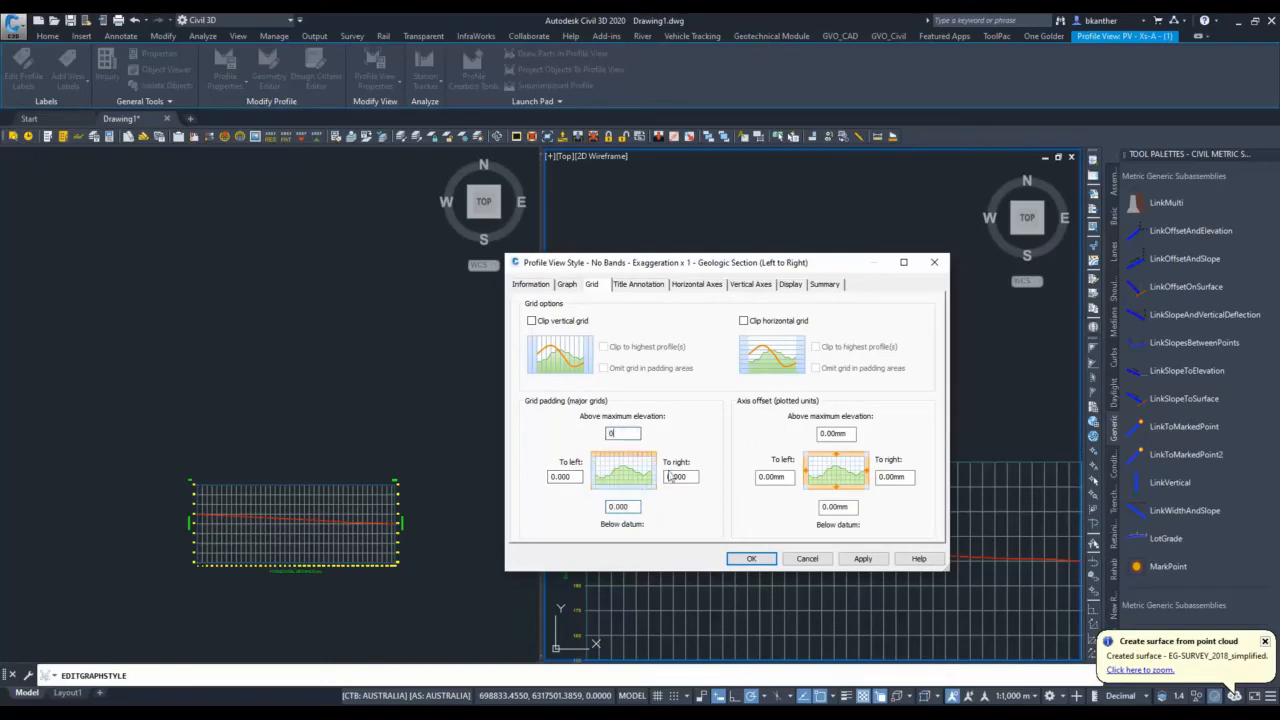
left_click(752, 559)
Set the major tick interval of the profile view style's right and left vertical axes to 1 m.
left_click(800, 395)
right_click(803, 382)
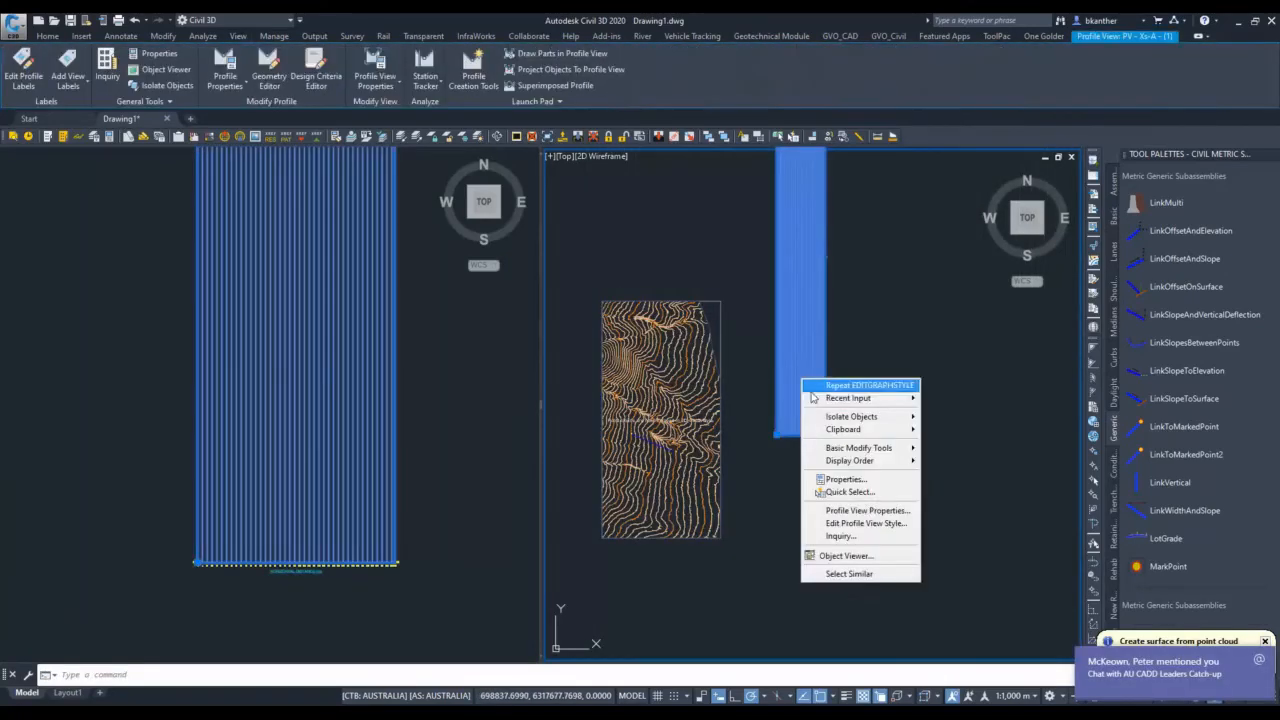
left_click(862, 523)
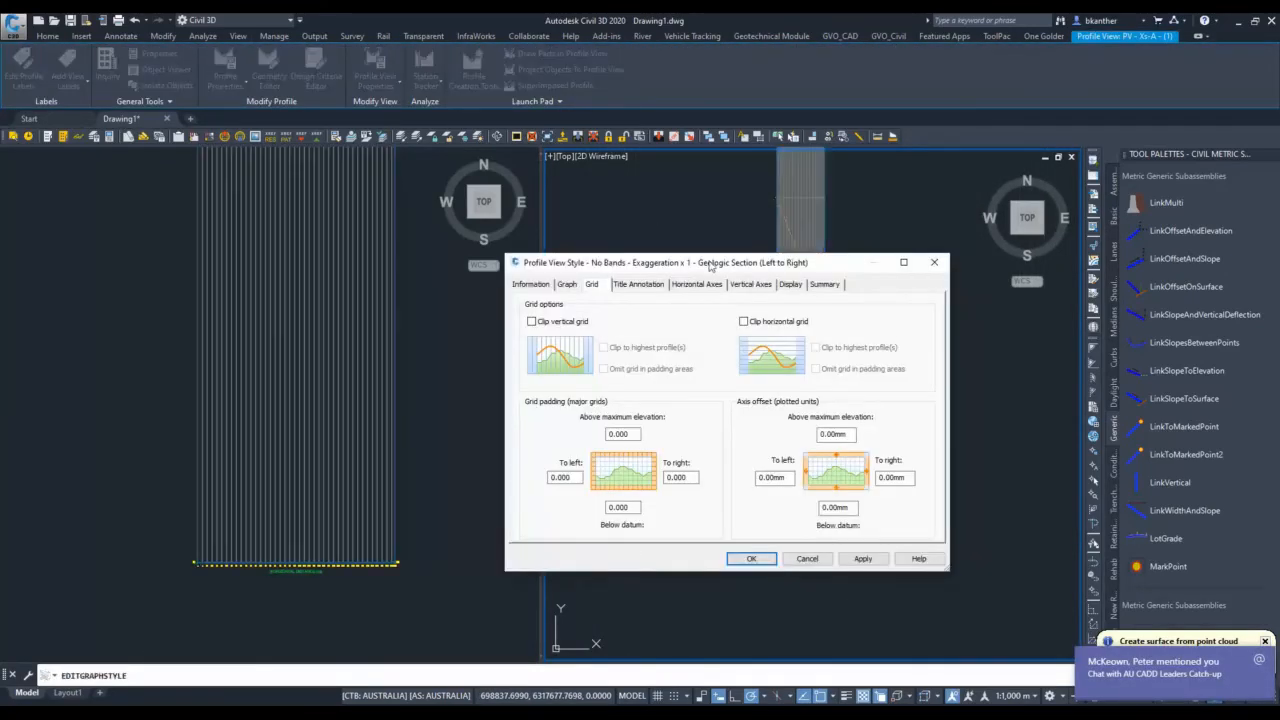
left_click(749, 284)
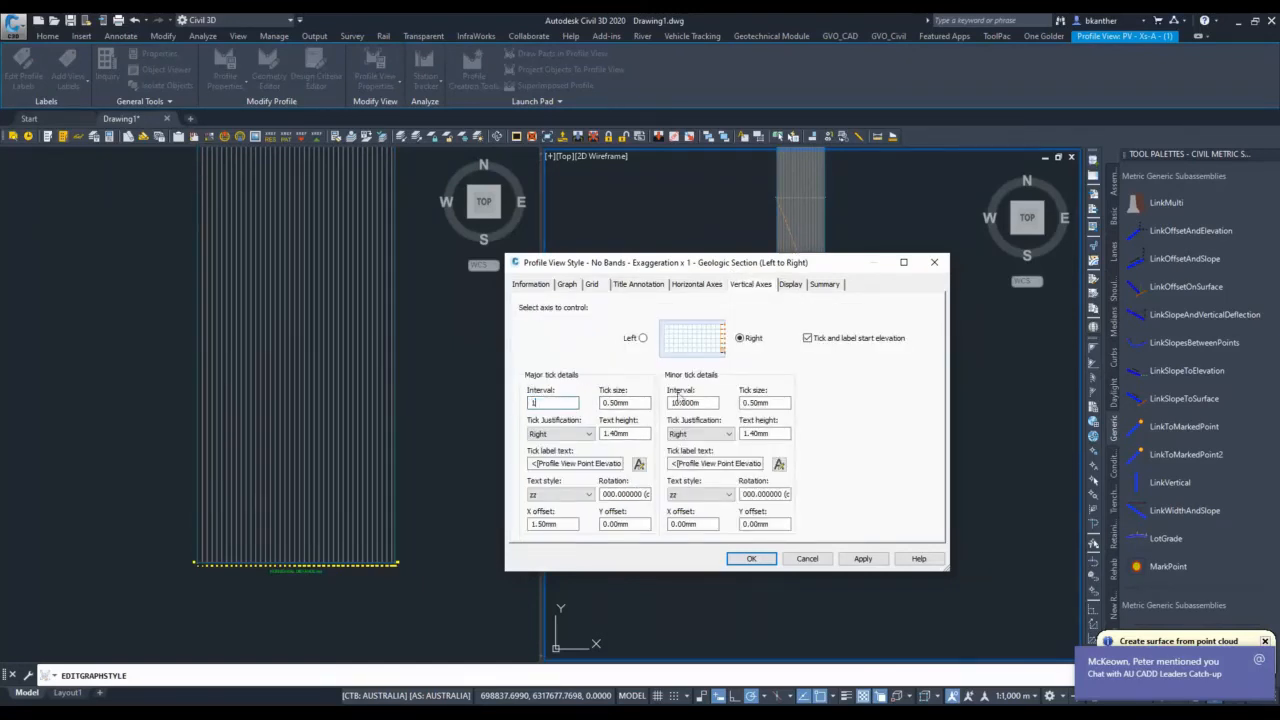
left_click(642, 338)
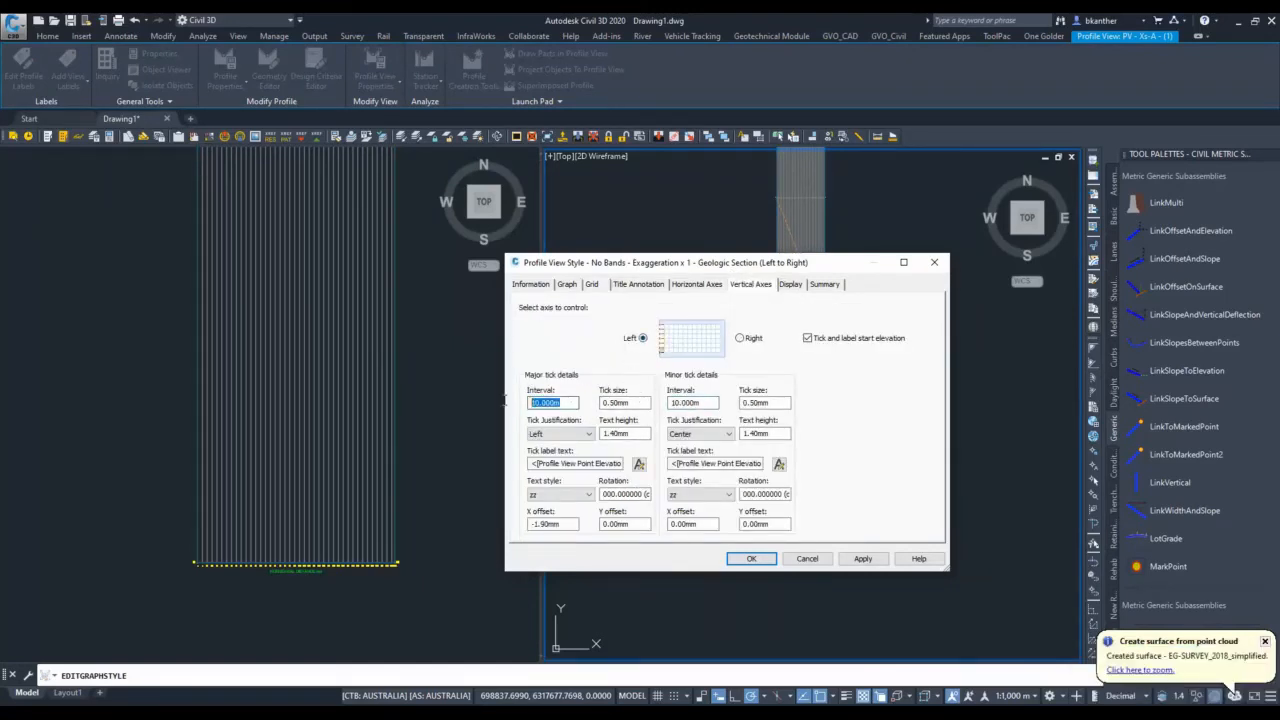
left_click(751, 558)
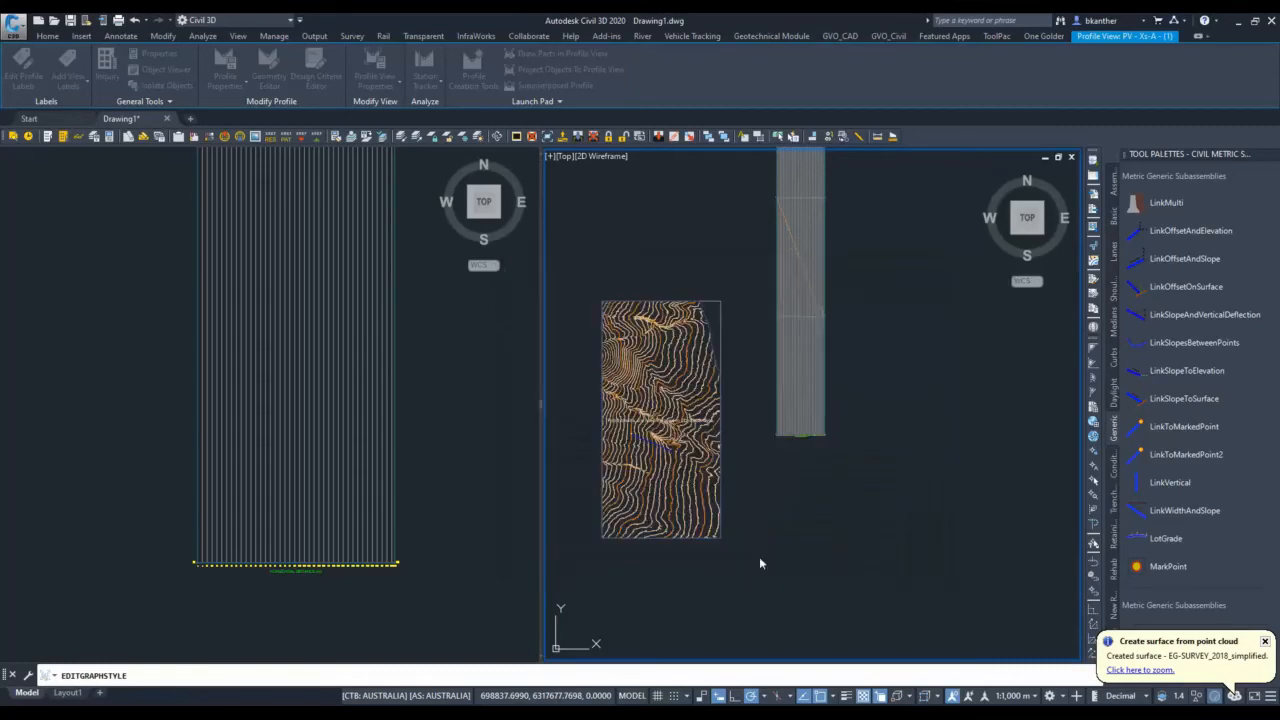
Examine the original and simplified ground profiles up close in the exaggerated profile view for differences.
scroll(740, 410, "up", 6)
scroll(758, 422, "up", 4)
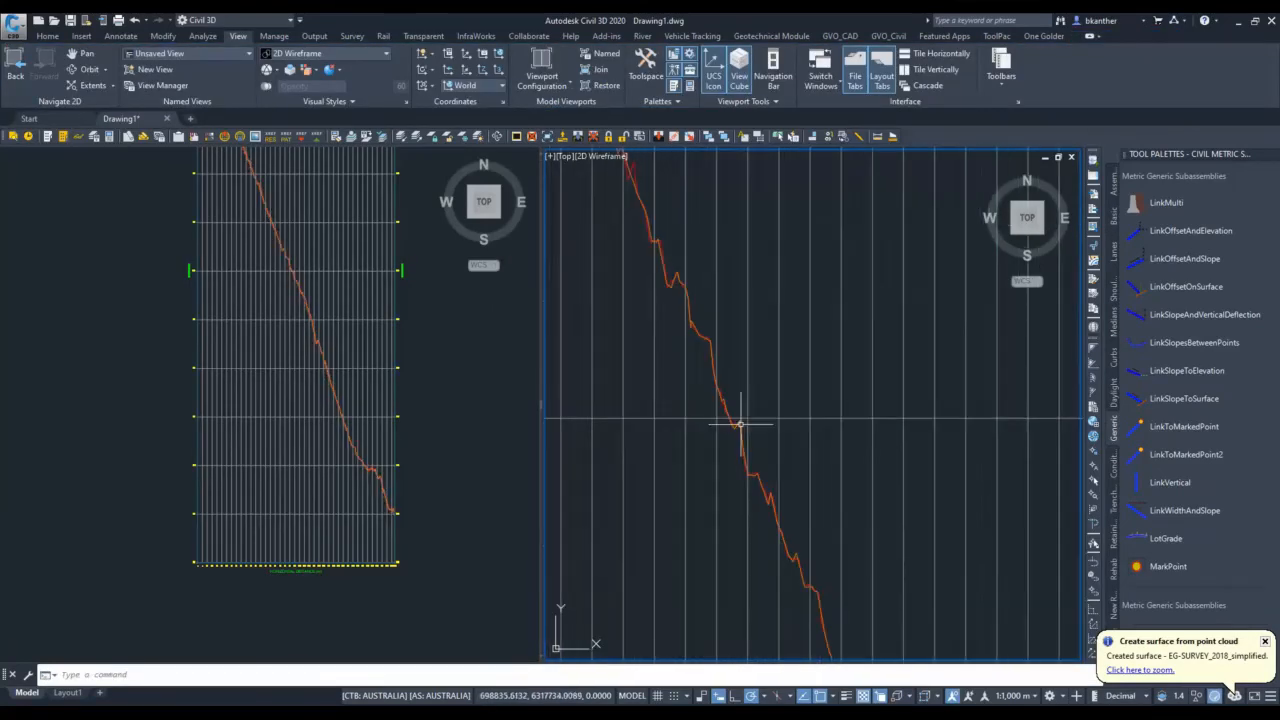
scroll(695, 378, "down", 2)
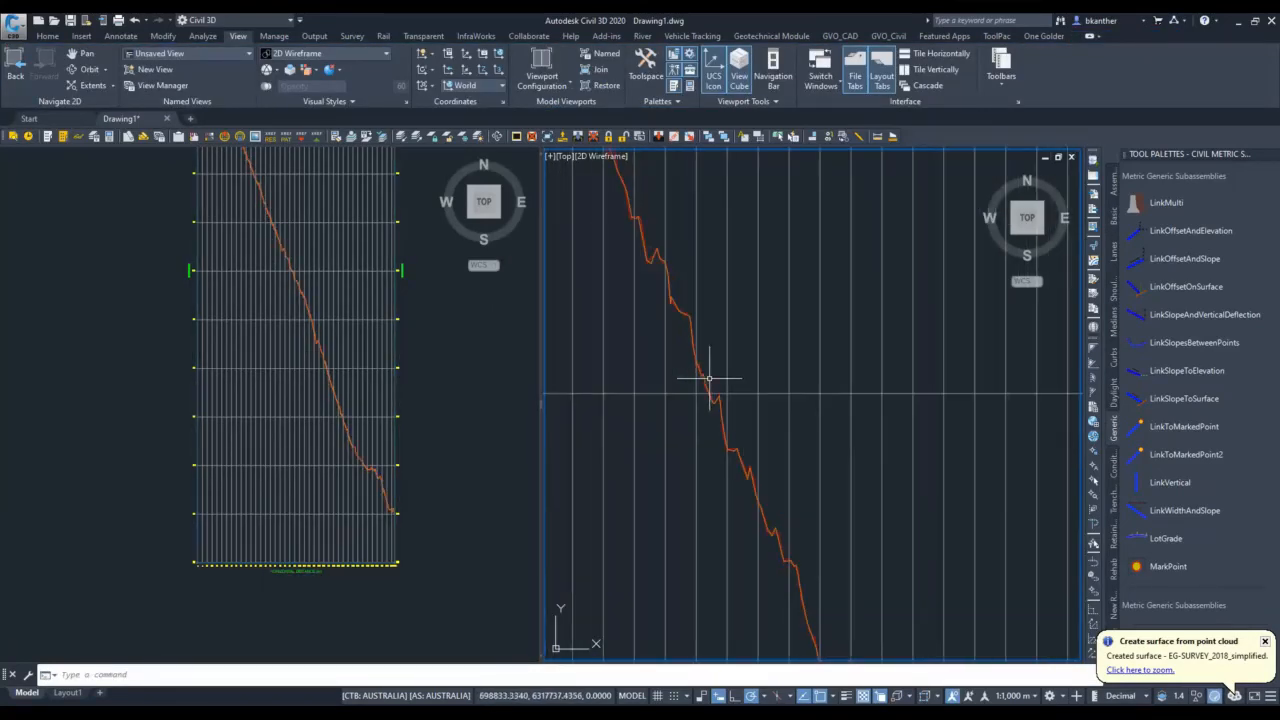
middle_click_drag(691, 271, 796, 418)
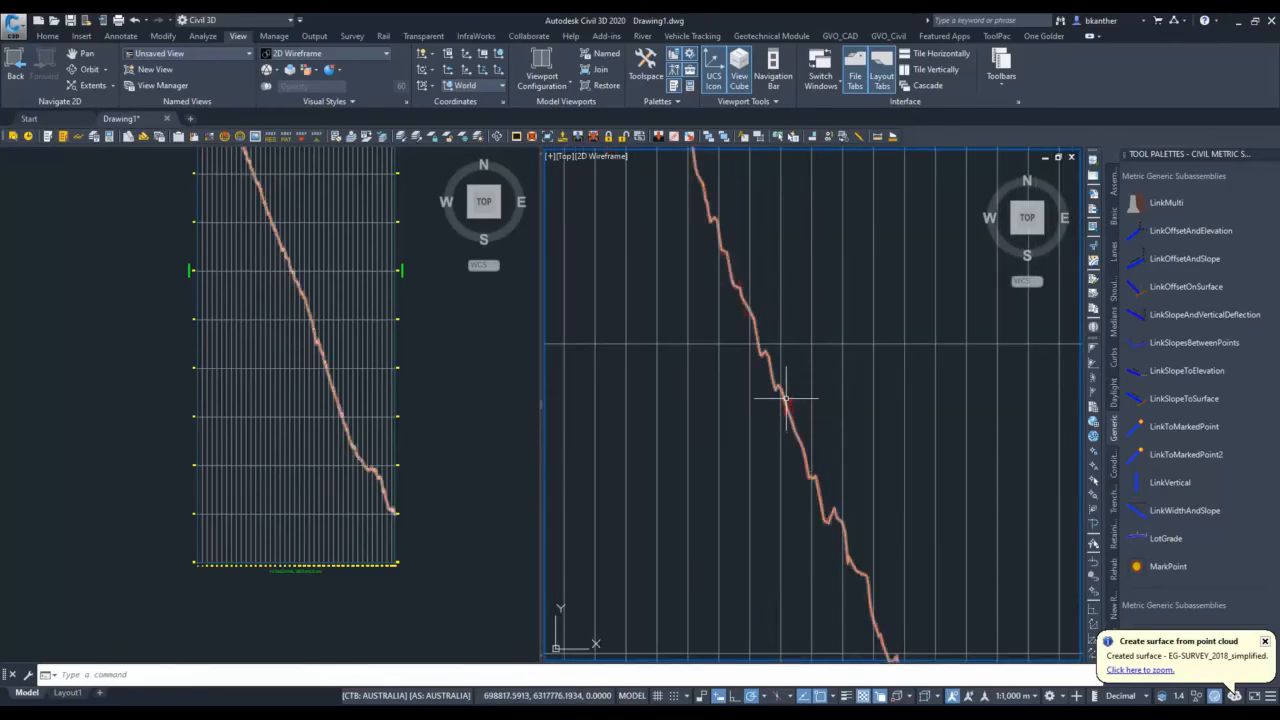
Show the general statistics in the surface properties of EG-SURVEY_2018_simplified to check its number of points.
left_click(180, 374)
scroll(270, 377, "down", 5)
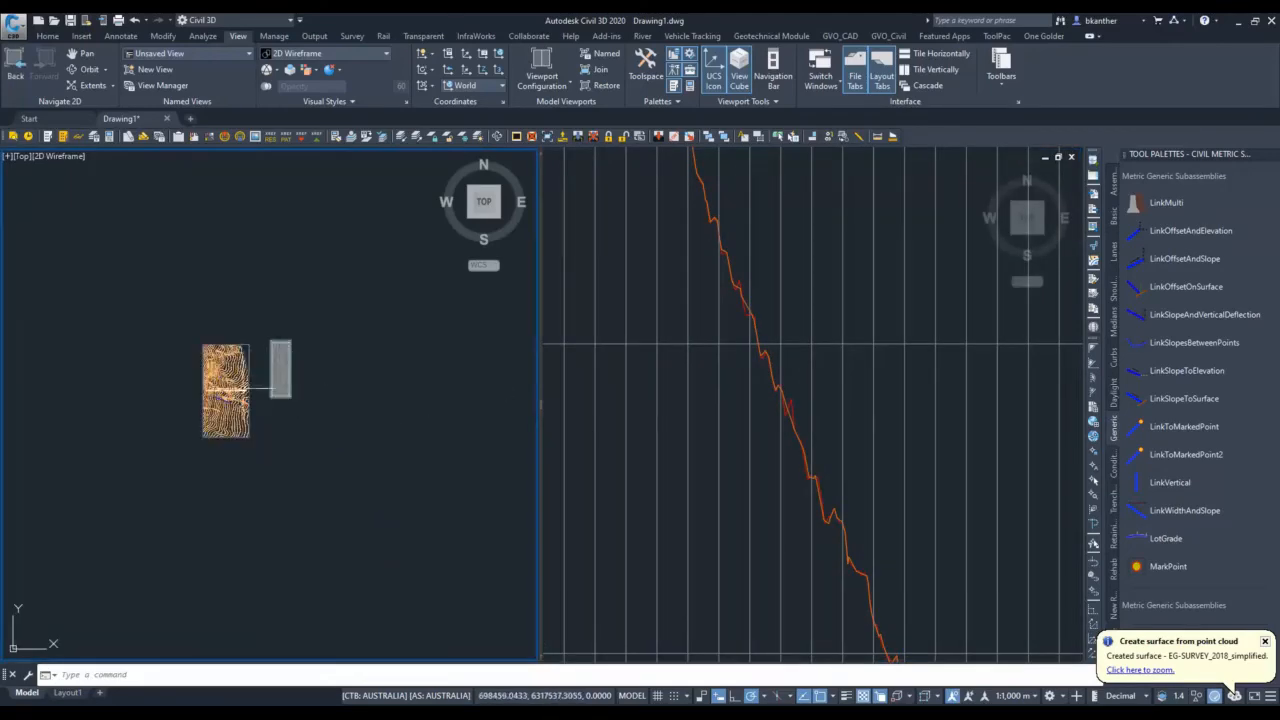
scroll(238, 389, "up", 3)
left_click(235, 377)
right_click(235, 377)
left_click(310, 527)
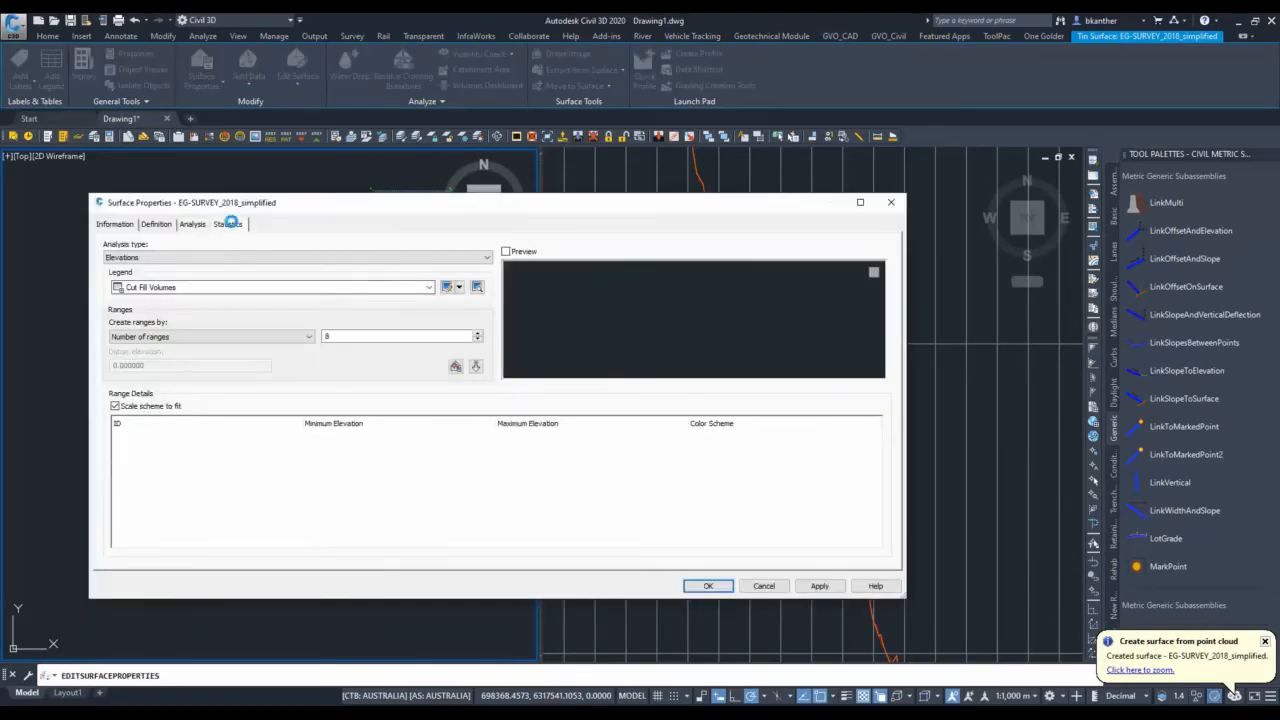
left_click(229, 223)
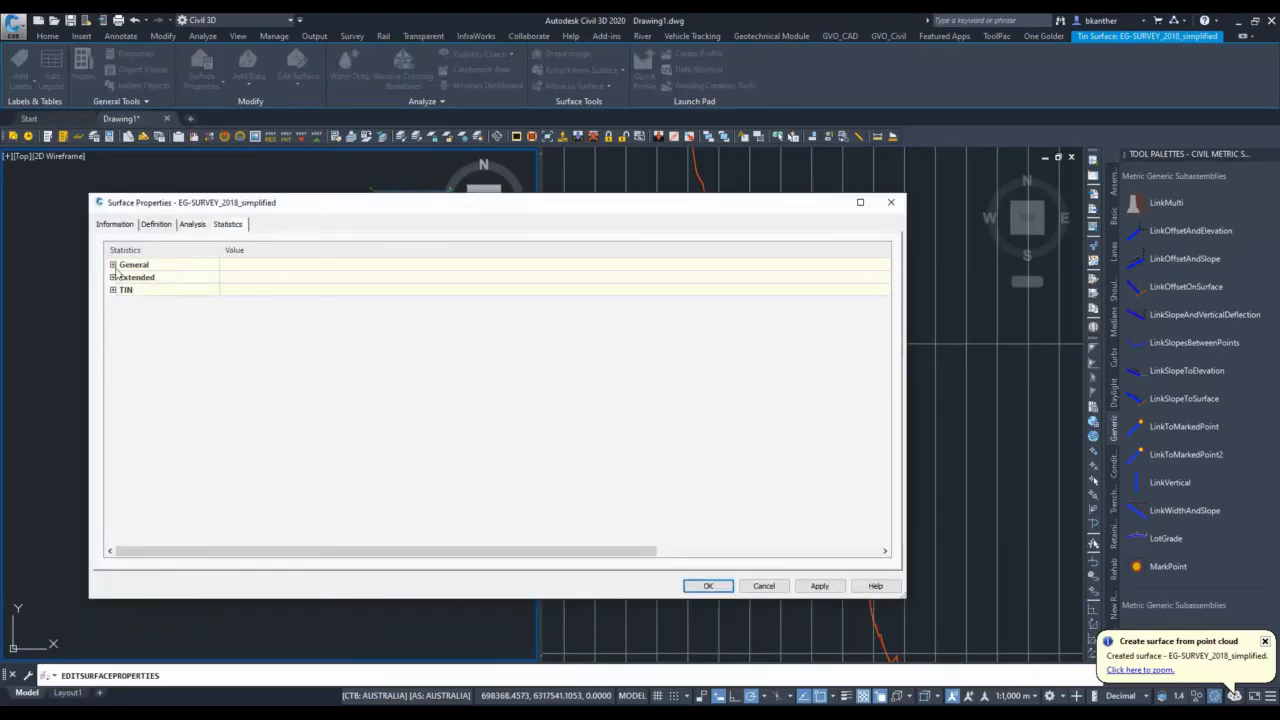
left_click(113, 265)
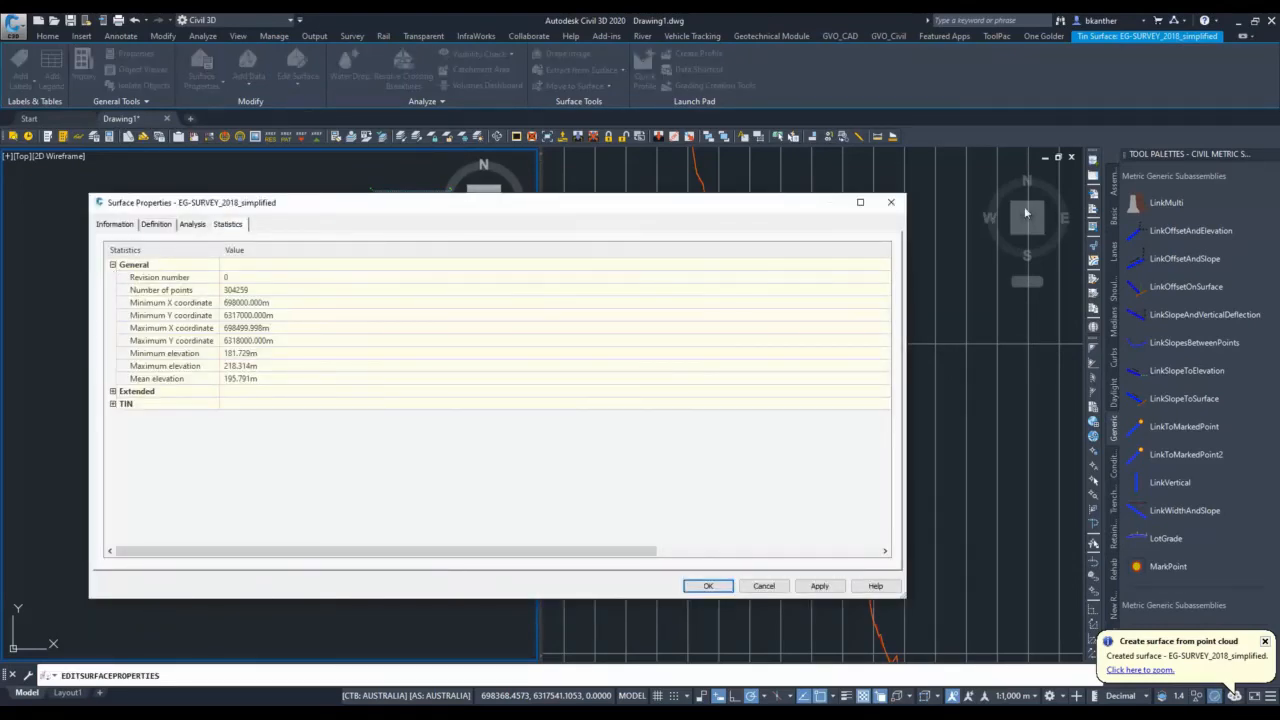
Show the general statistics in the surface properties of the original EG-SURVEY_2018 surface to check its number of points.
left_click(893, 204)
key("Escape")
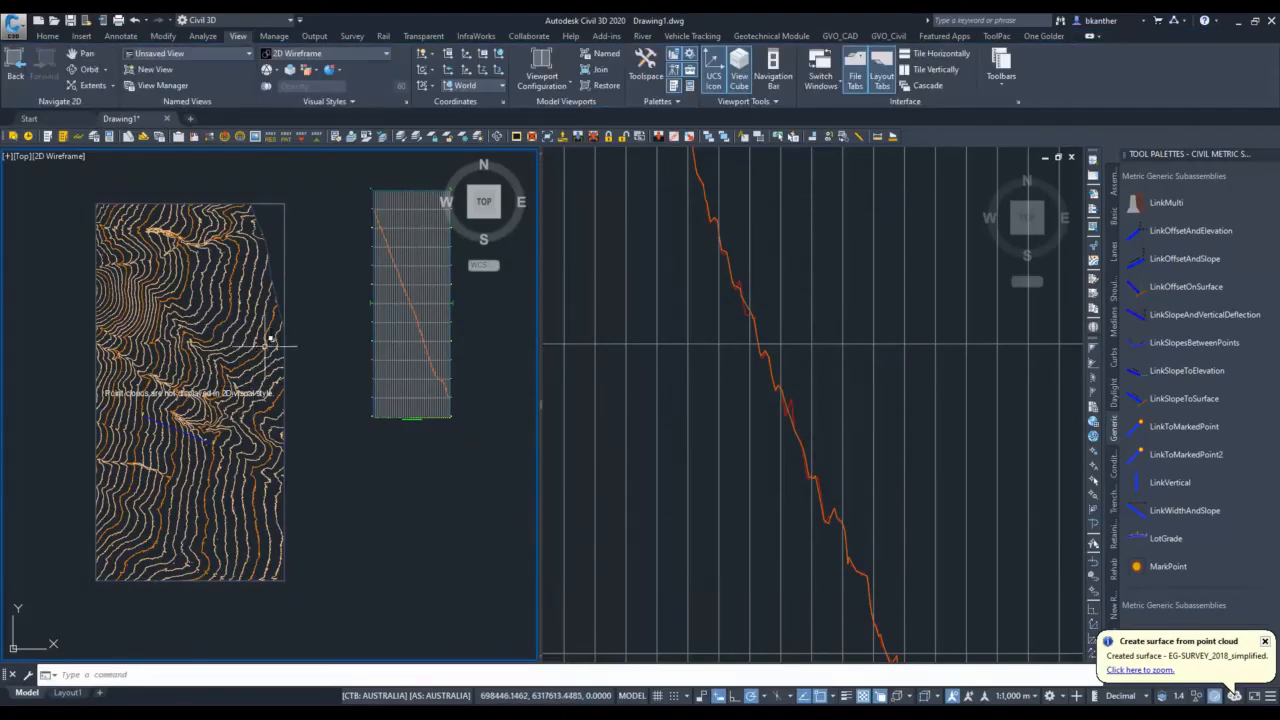
left_click(266, 337)
left_click(329, 405)
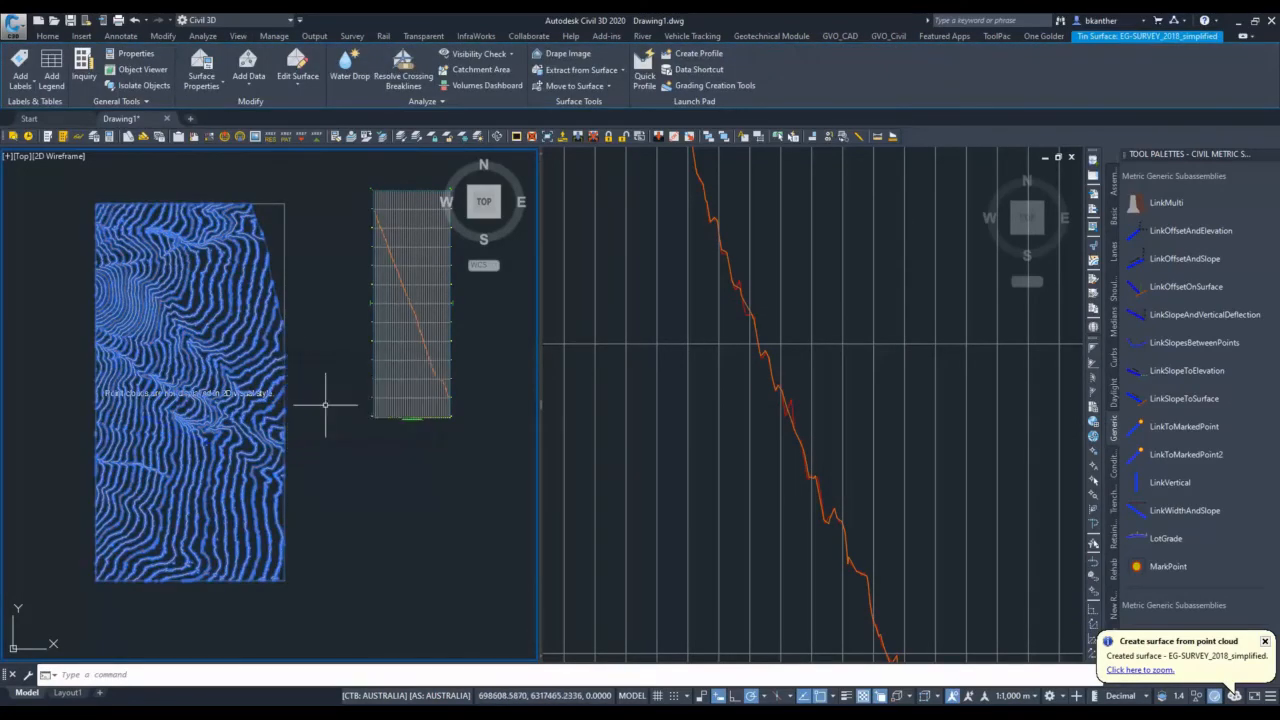
right_click(327, 407)
left_click(395, 557)
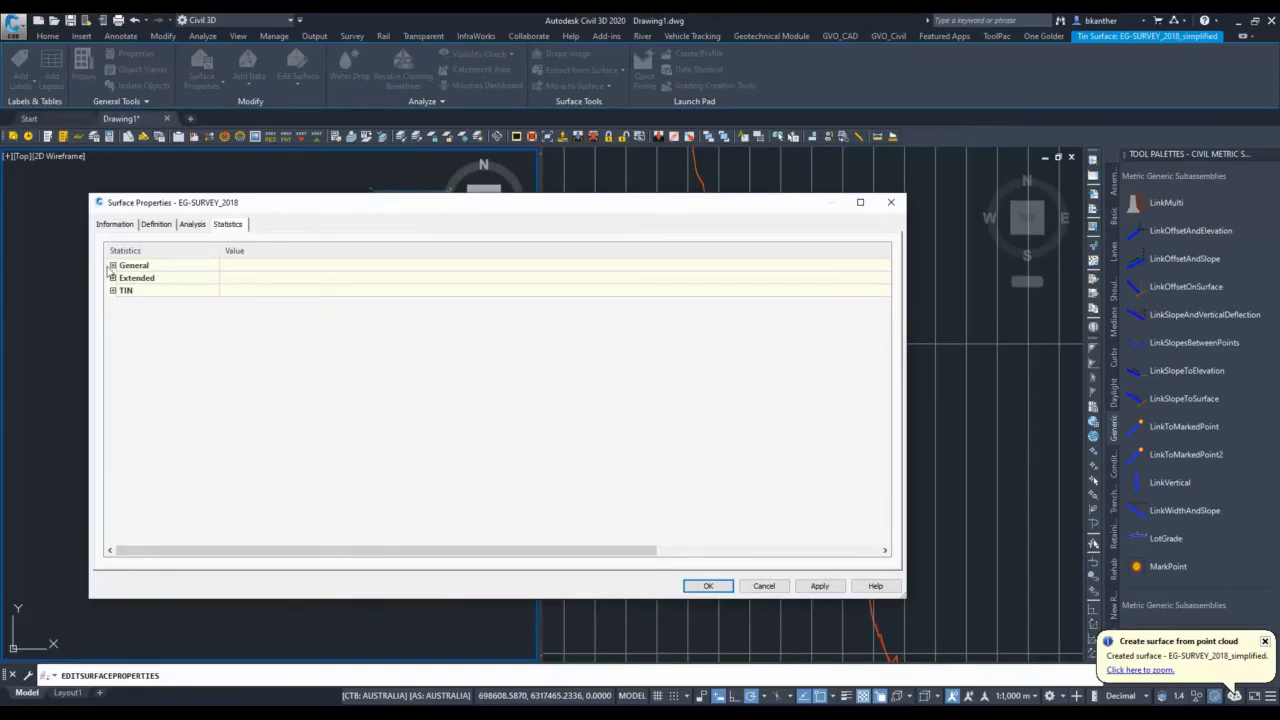
left_click(112, 265)
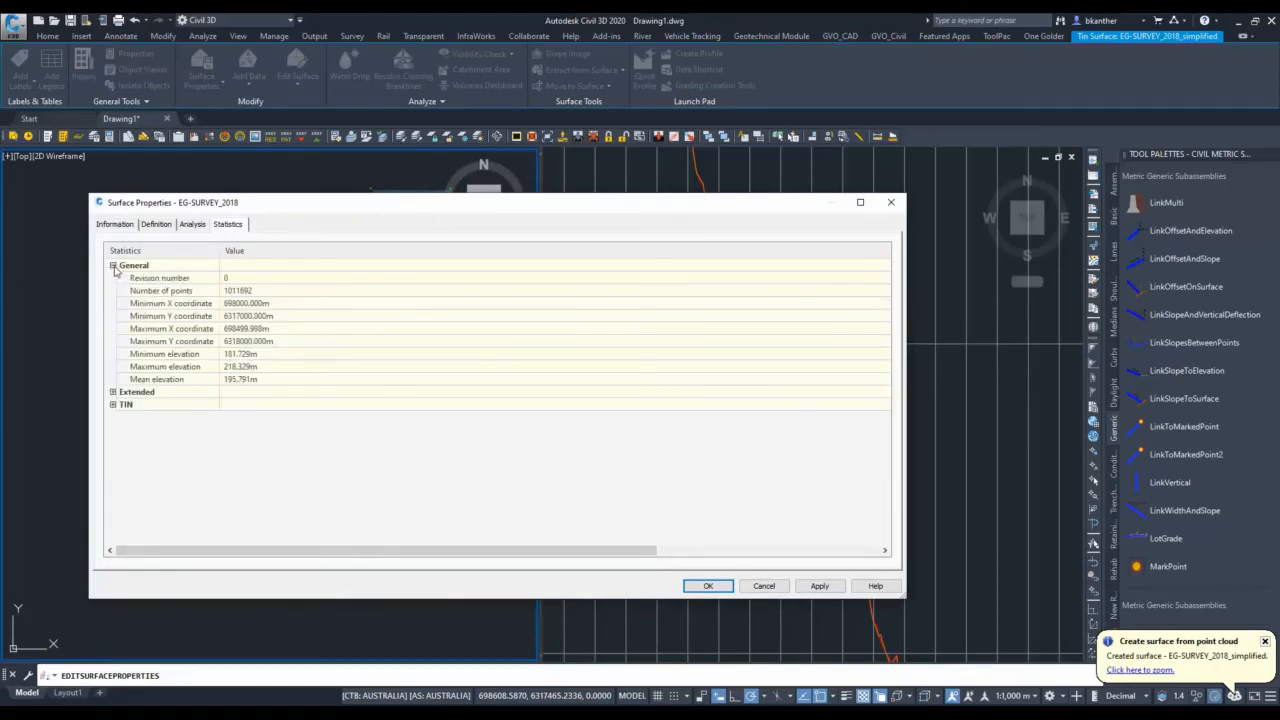
left_click(893, 202)
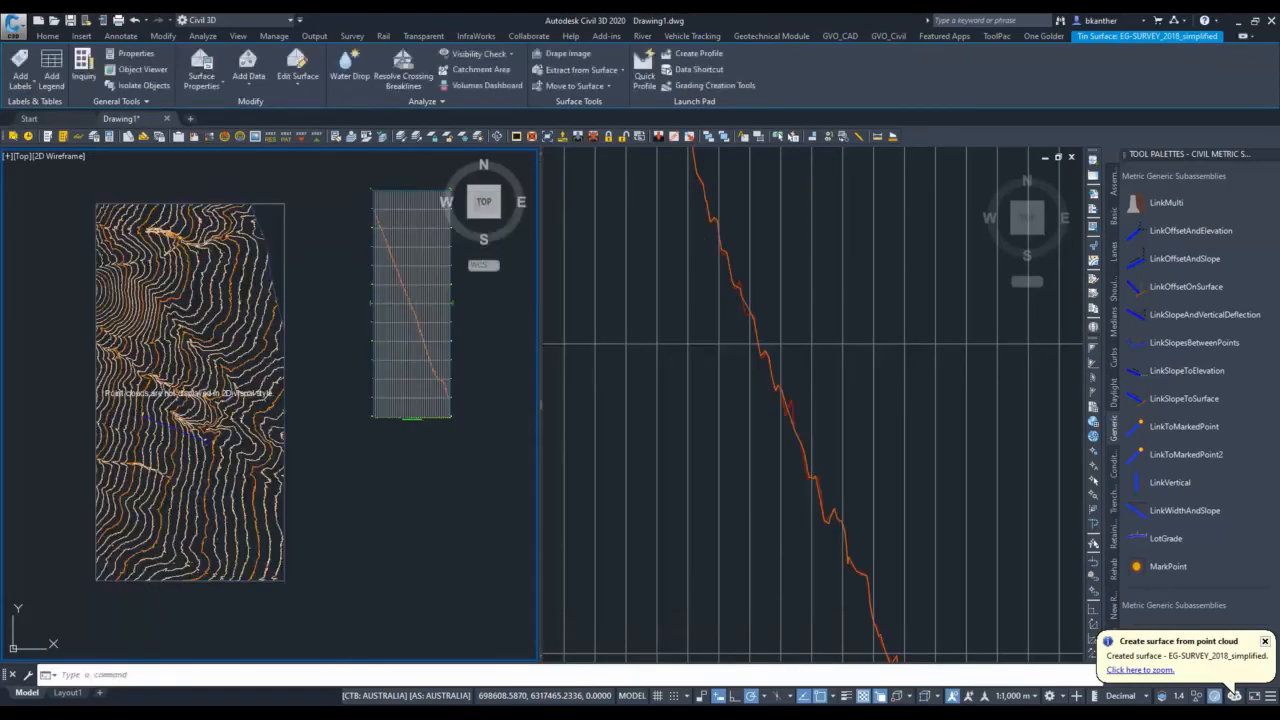
Examine the original and simplified ground profiles along the full profile view, including both ends, and the surface contours in plan.
left_click(692, 312)
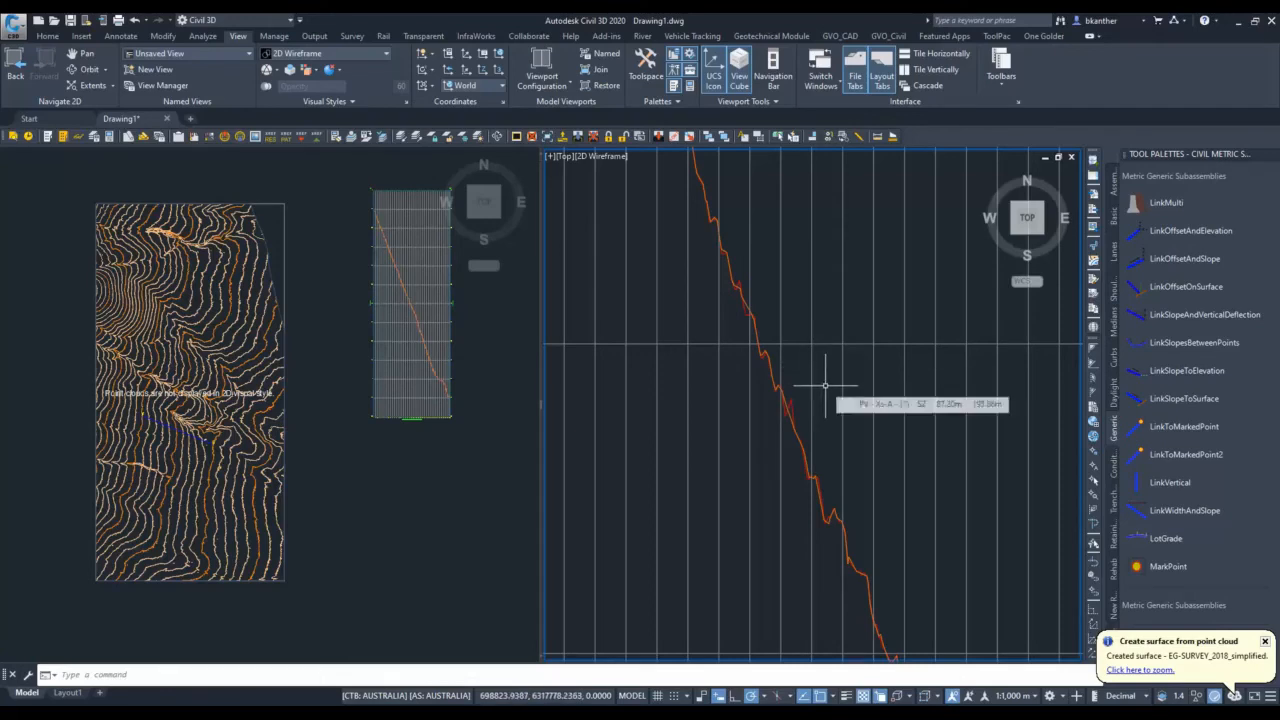
scroll(816, 410, "down", 2)
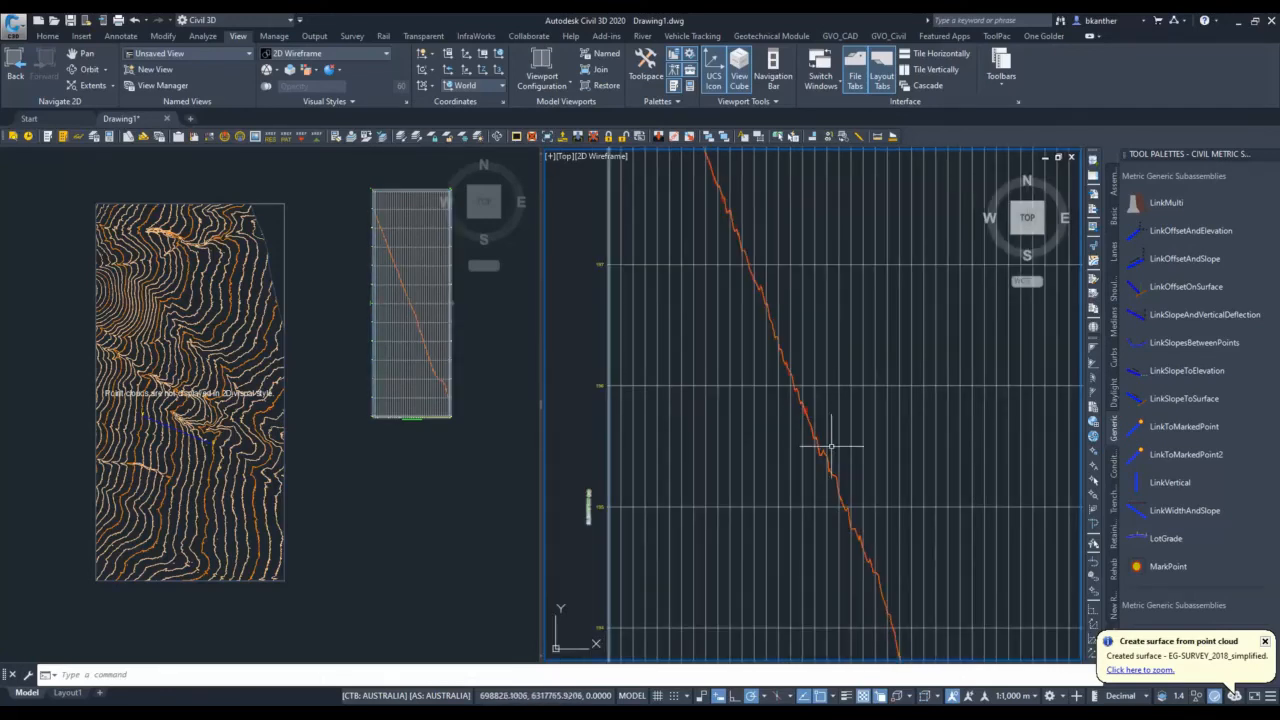
scroll(829, 445, "down", 3)
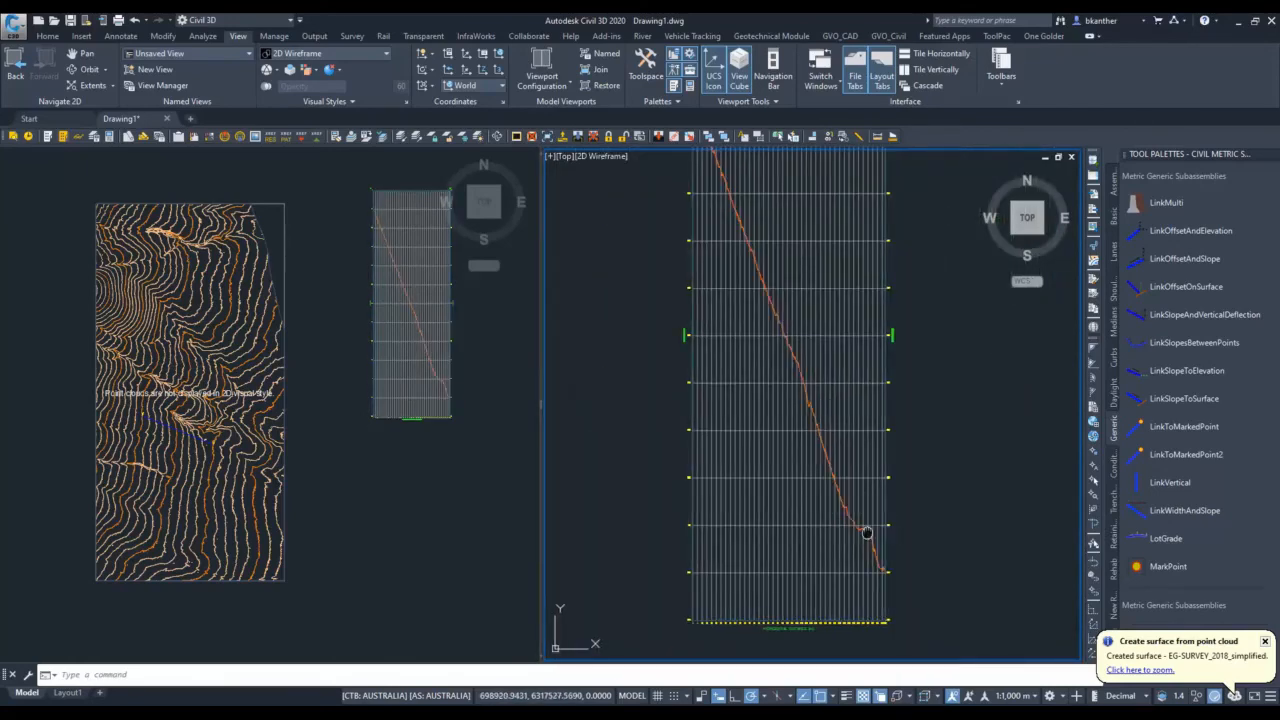
scroll(866, 531, "up", 3)
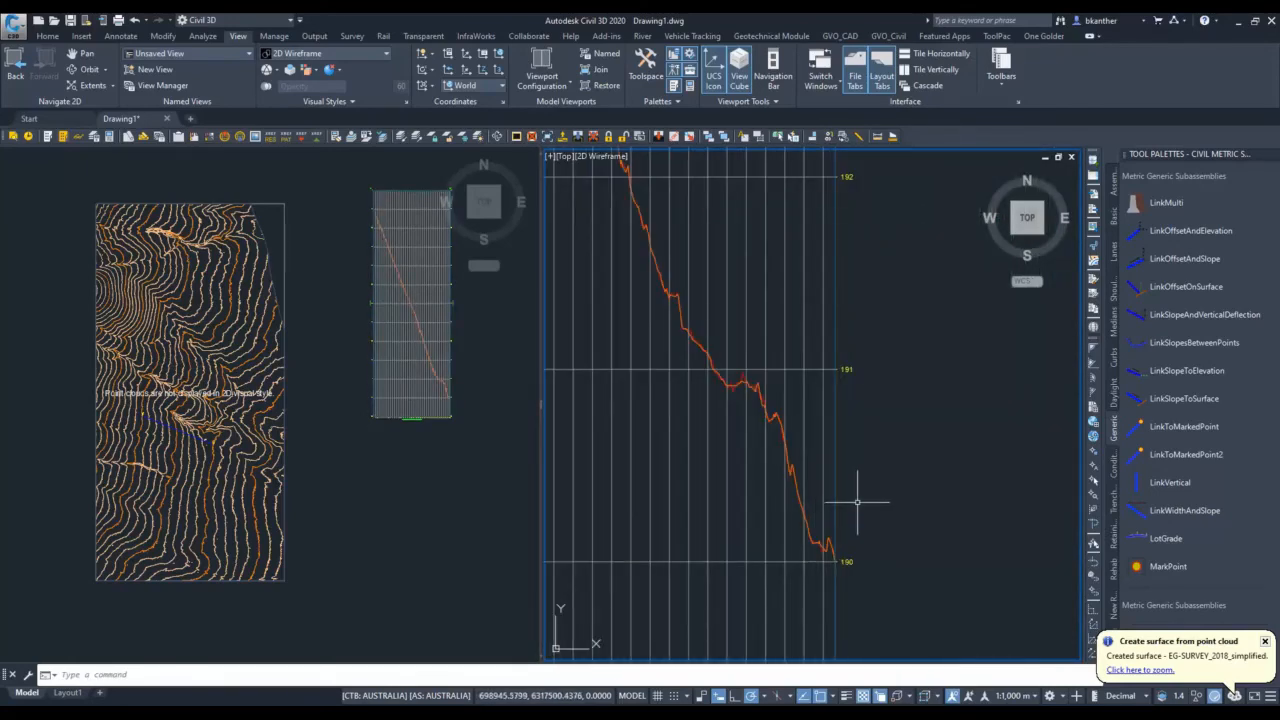
scroll(831, 490, "down", 4)
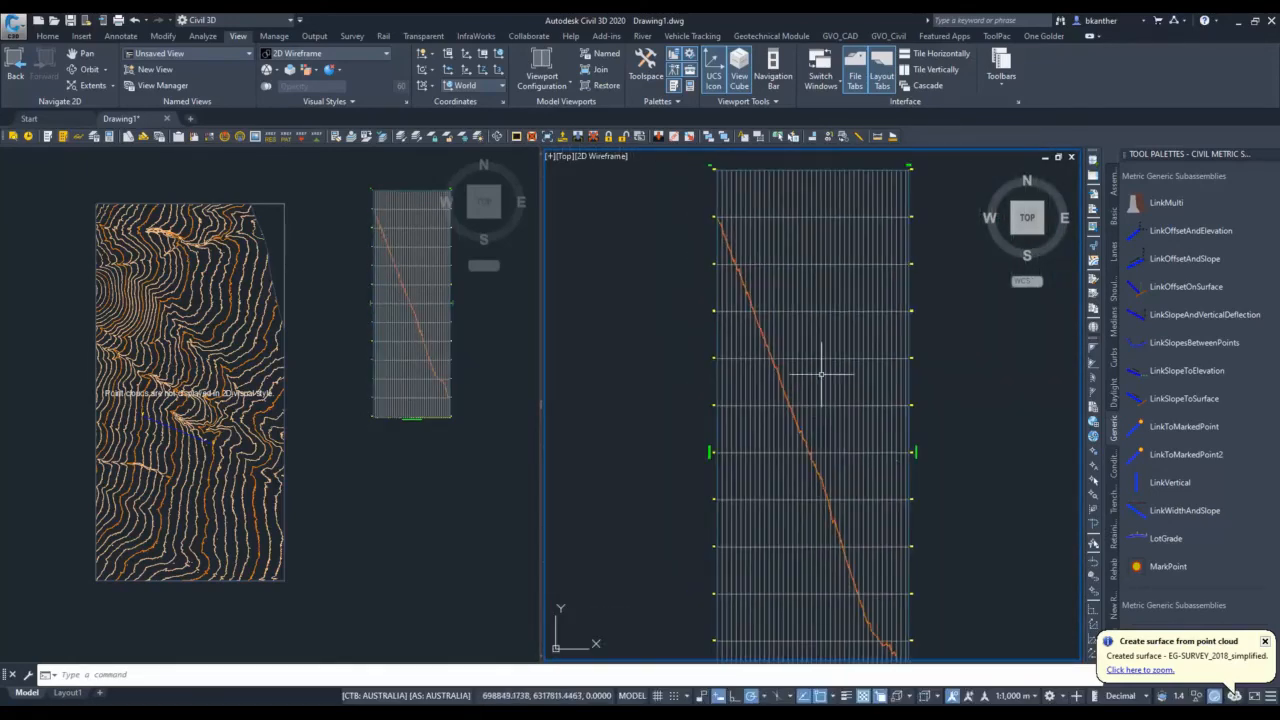
scroll(731, 205, "up", 3)
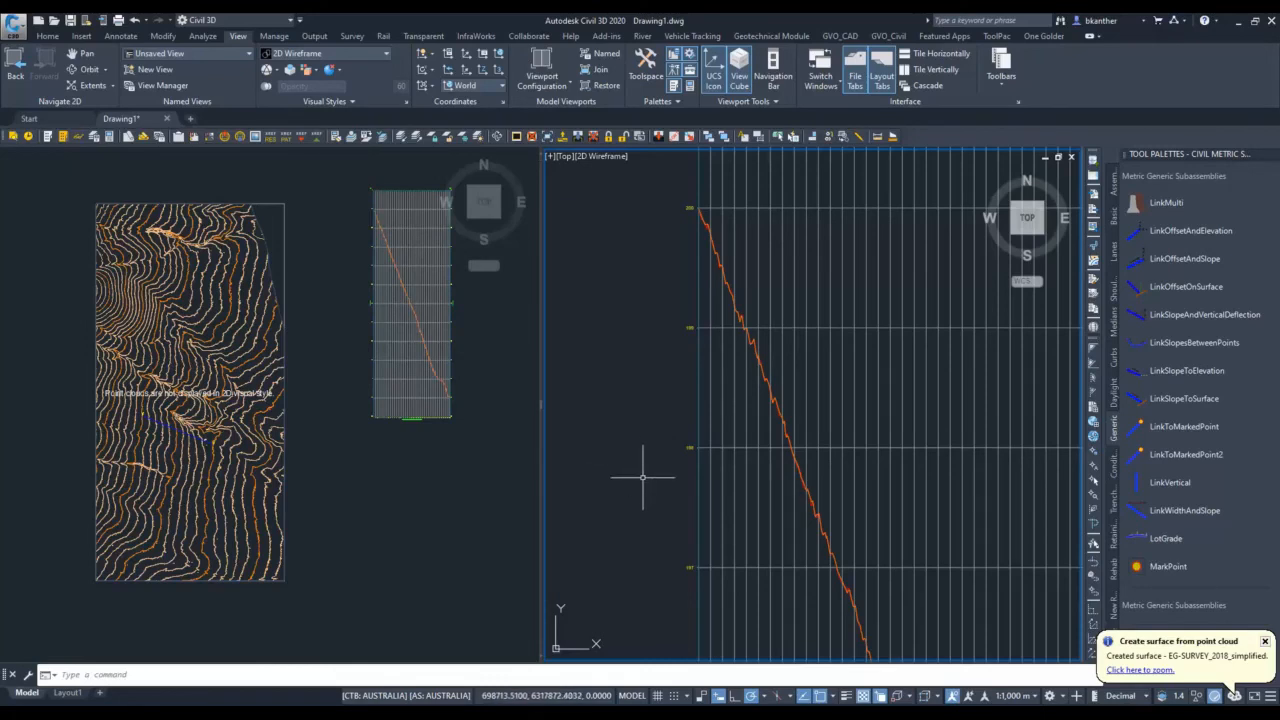
left_click(403, 499)
middle_click_drag(182, 412, 234, 384)
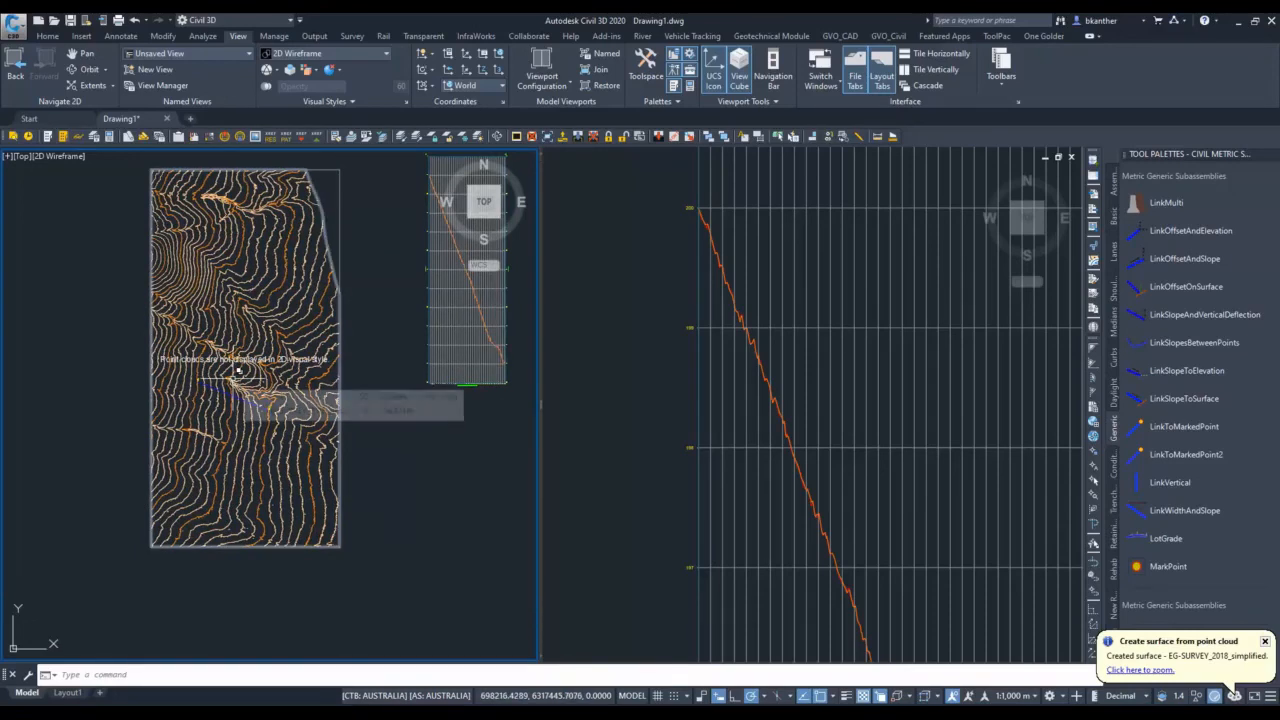
Switch to CloudCompare with the loaded LiDAR clouds and show its available help options.
mouse_move(539, 714)
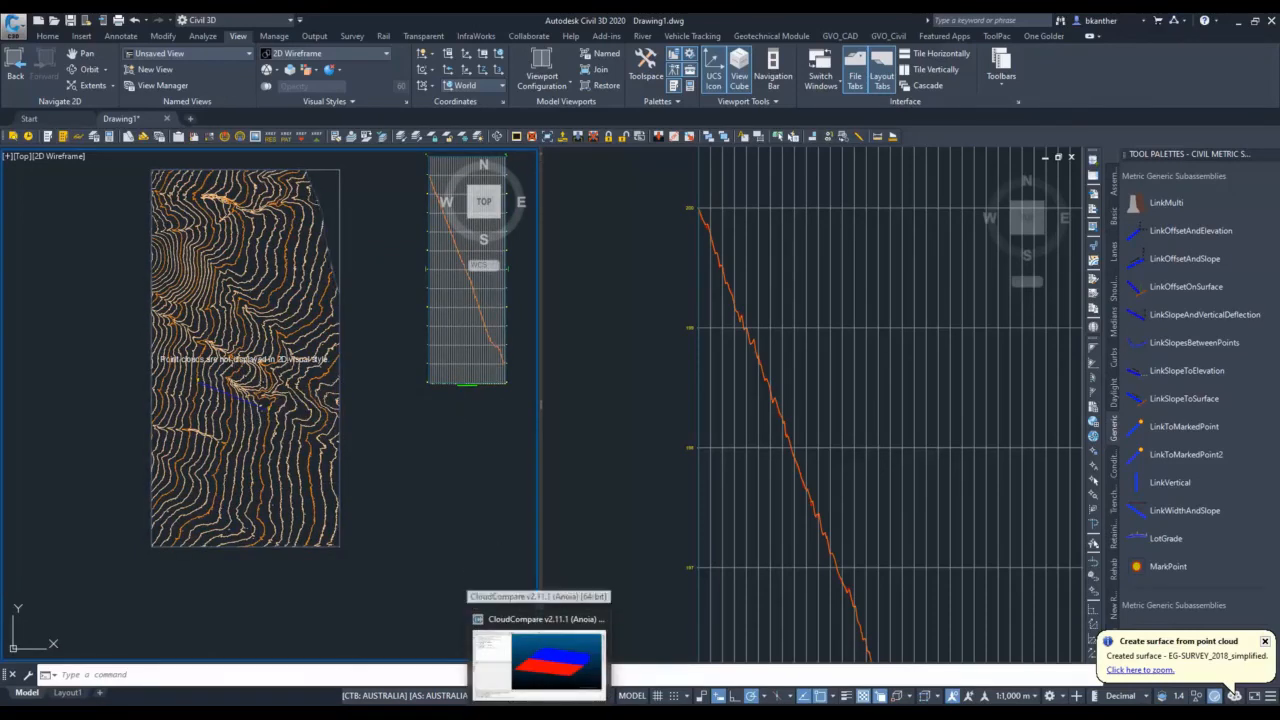
left_click(540, 660)
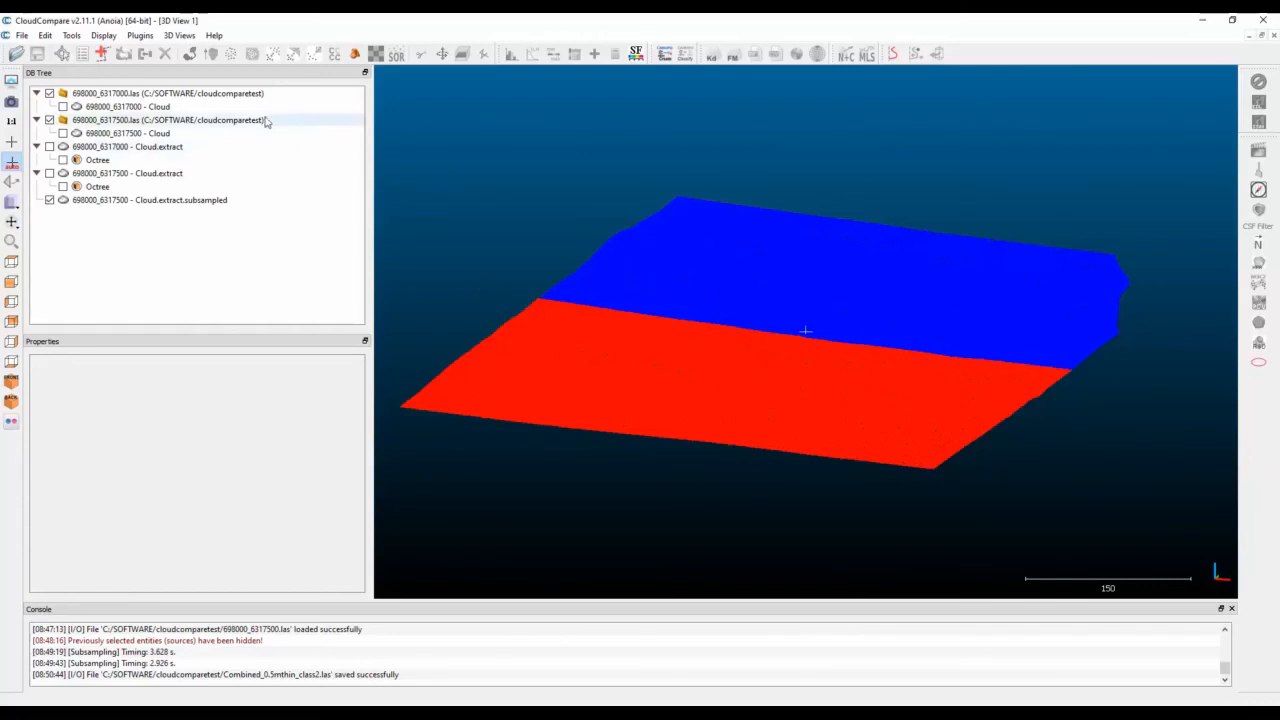
left_click(215, 36)
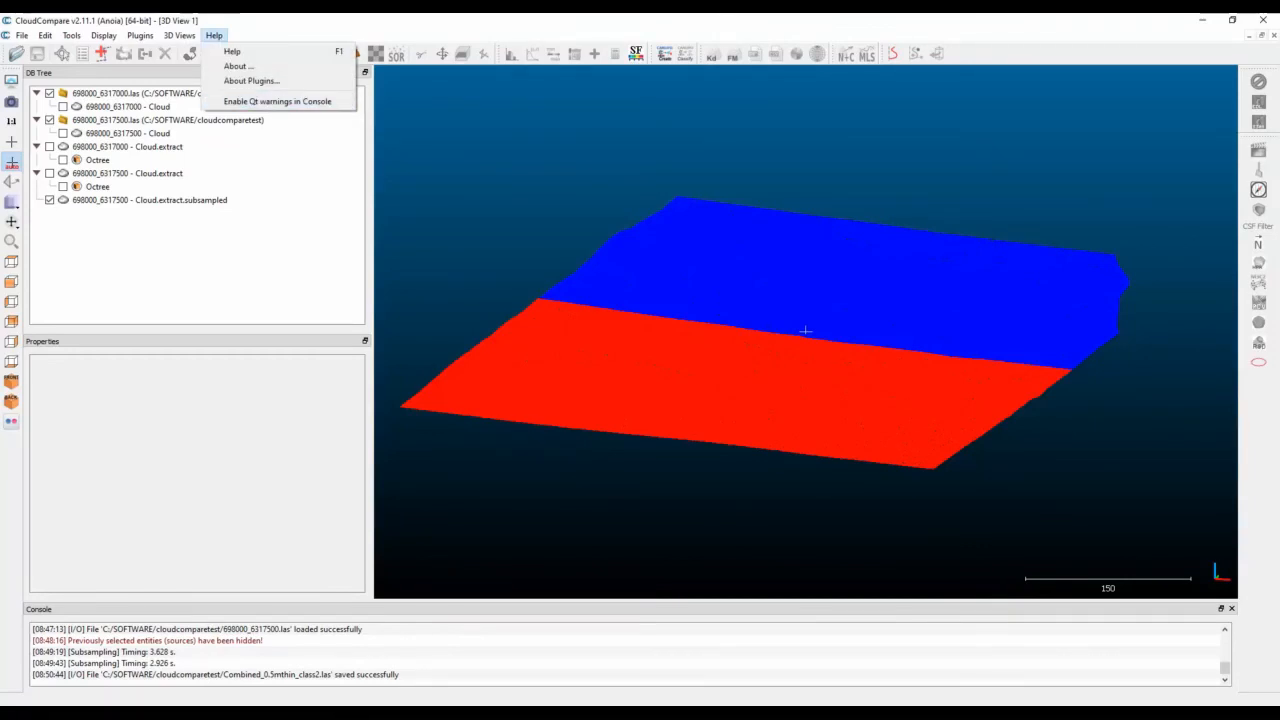
mouse_move(441, 713)
left_click(1102, 713)
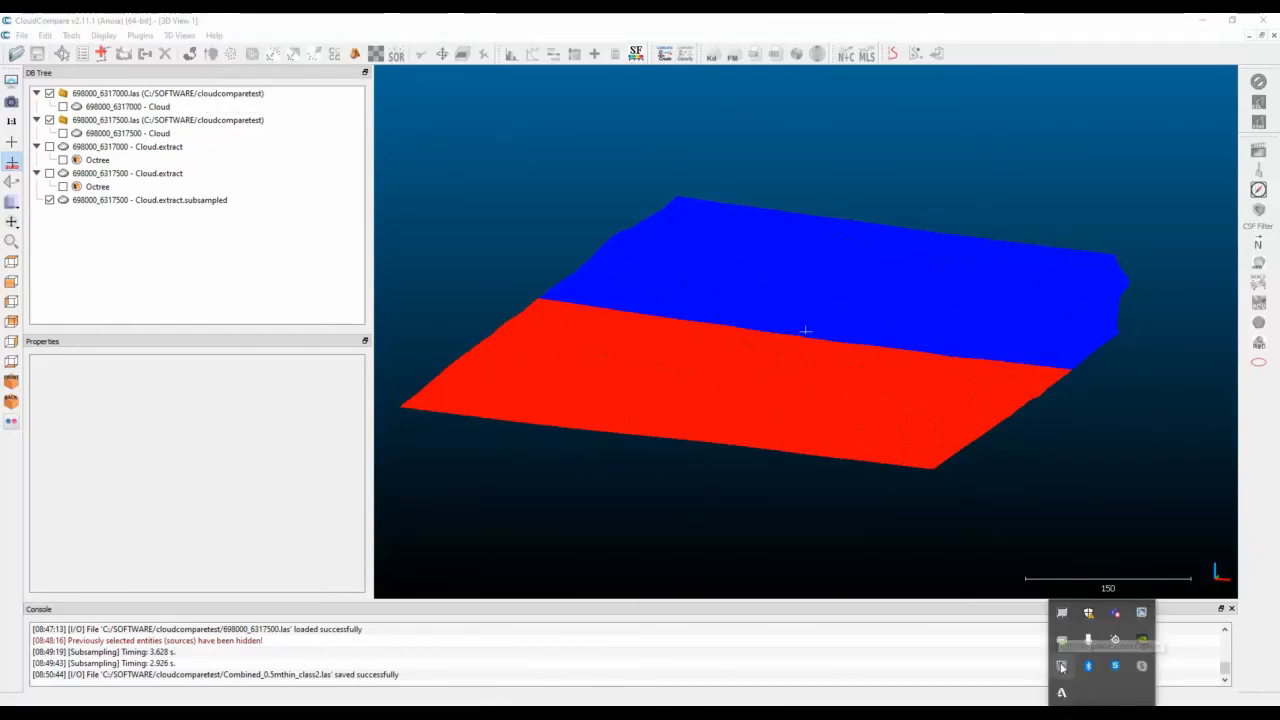